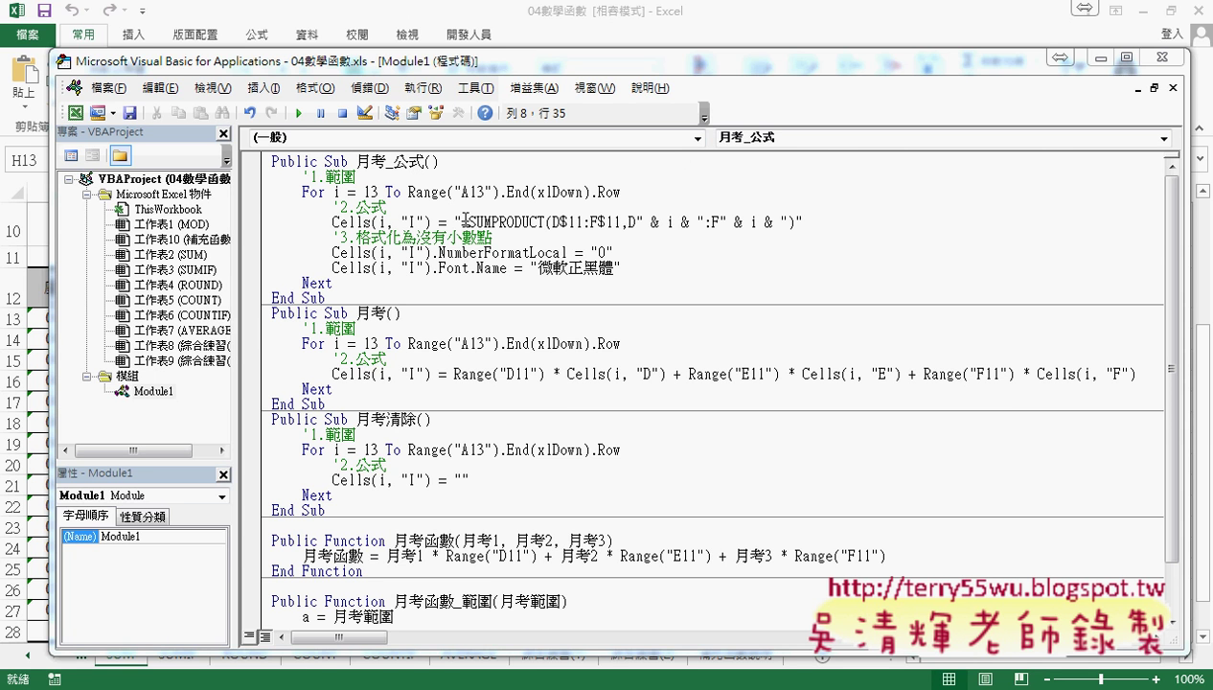
# Step: Clear column I with 月考清除, then refill it with the 月考 macro's weighted totals
pyautogui.moveTo(464, 222); pyautogui.dragTo(791, 222)
pyautogui.click(776, 33)
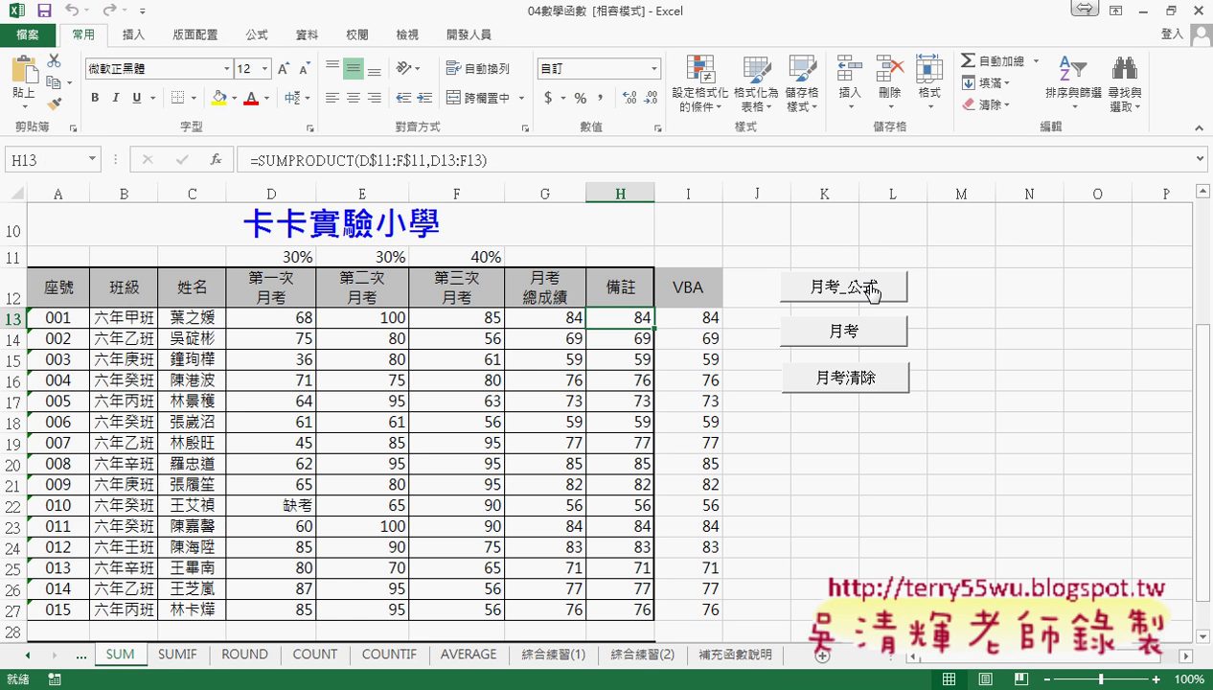
pyautogui.click(901, 378)
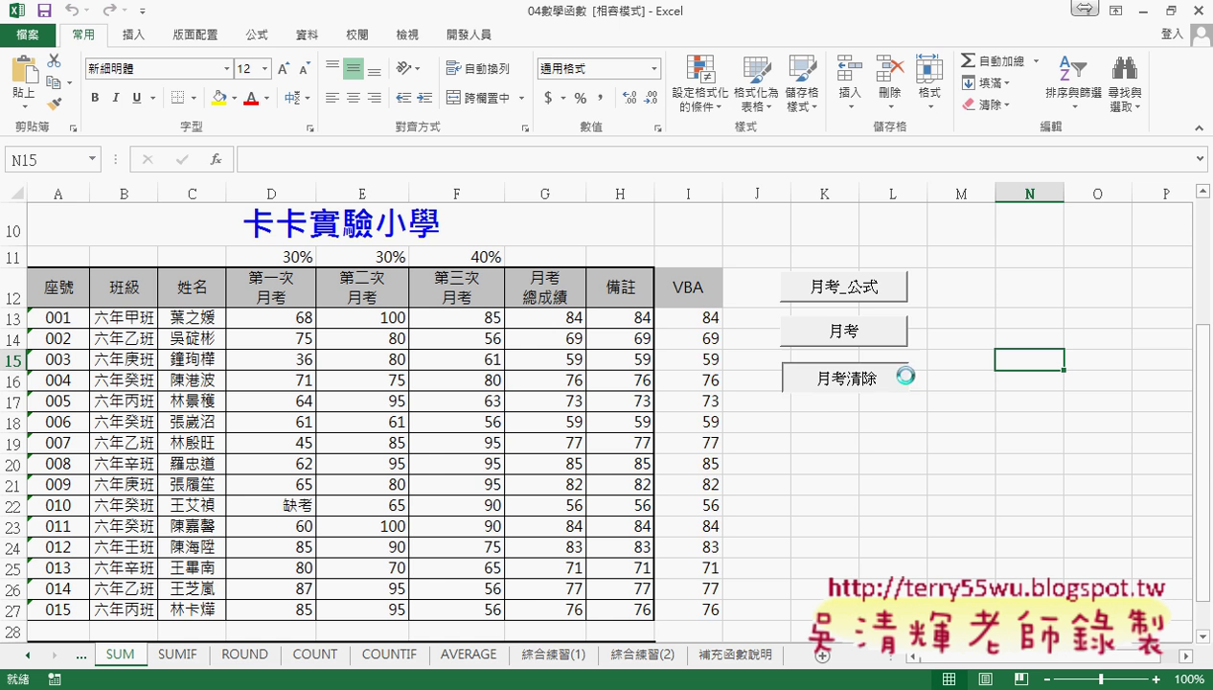
pyautogui.click(847, 336)
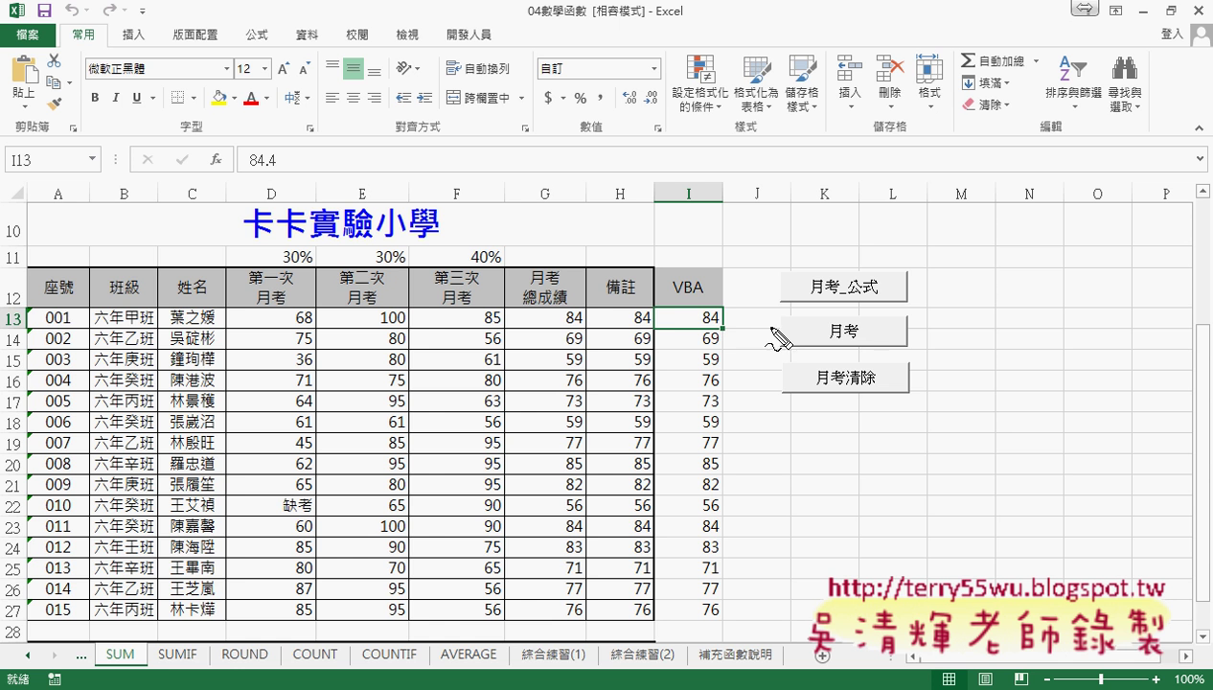
pyautogui.moveTo(867, 319); pyautogui.dragTo(853, 341)
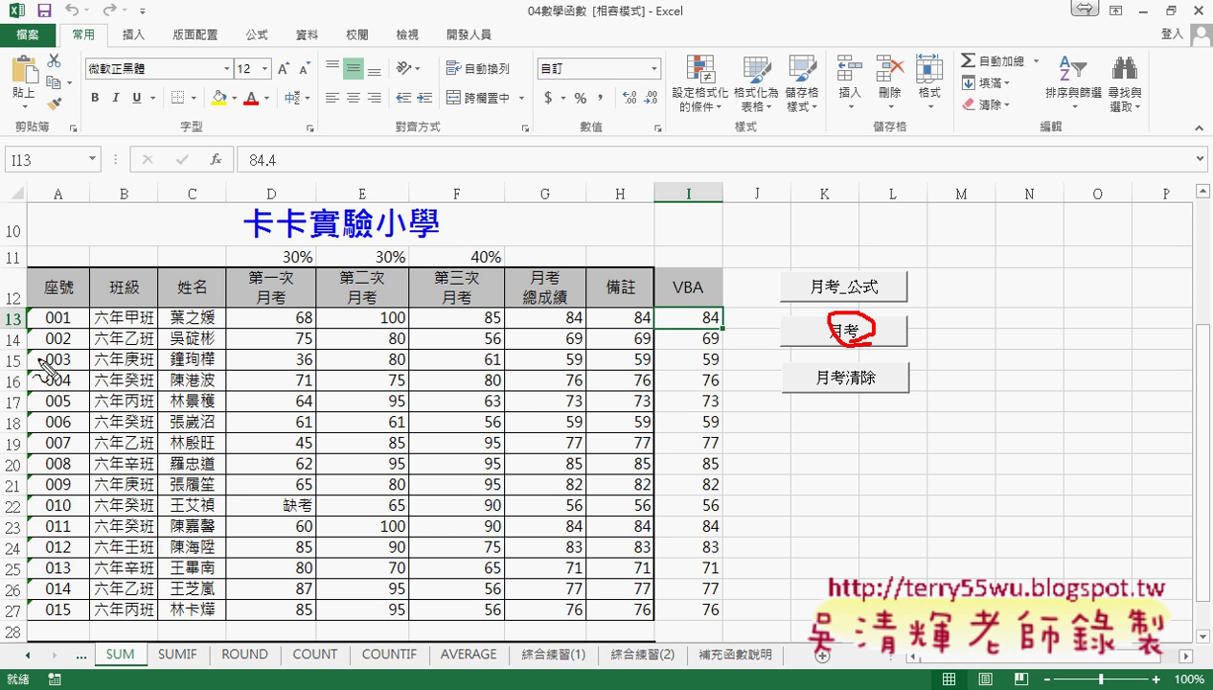
pyautogui.moveTo(19, 314); pyautogui.dragTo(15, 337)
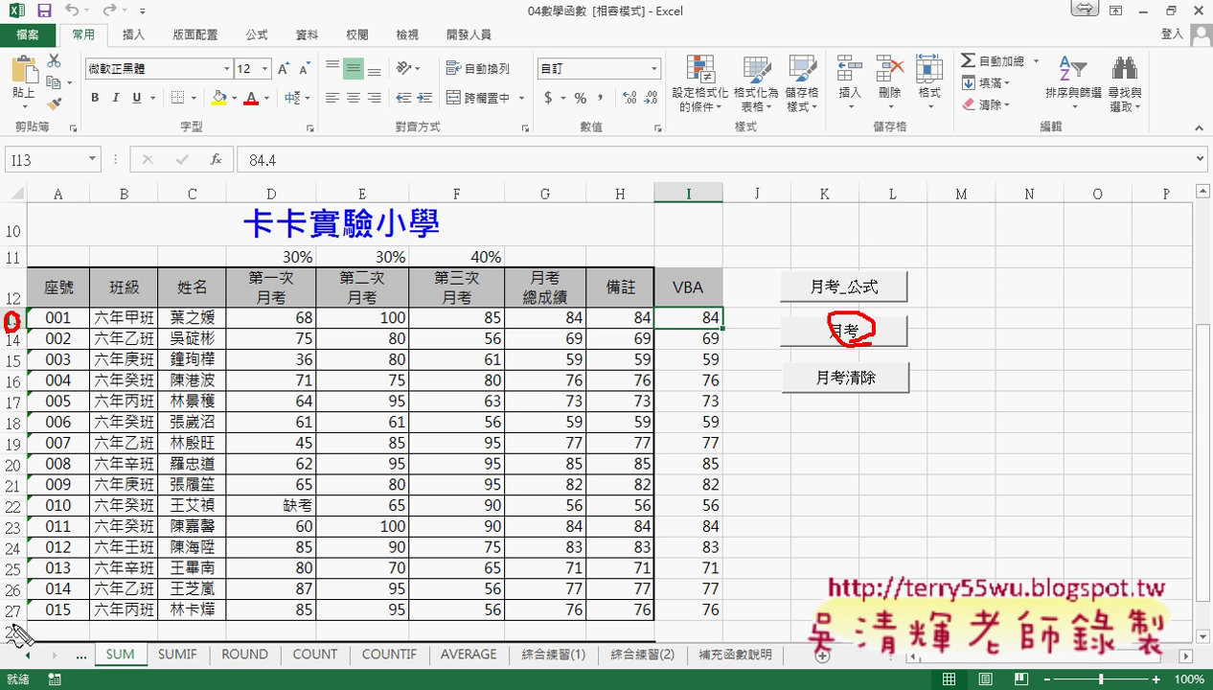
pyautogui.moveTo(20, 596); pyautogui.dragTo(14, 621)
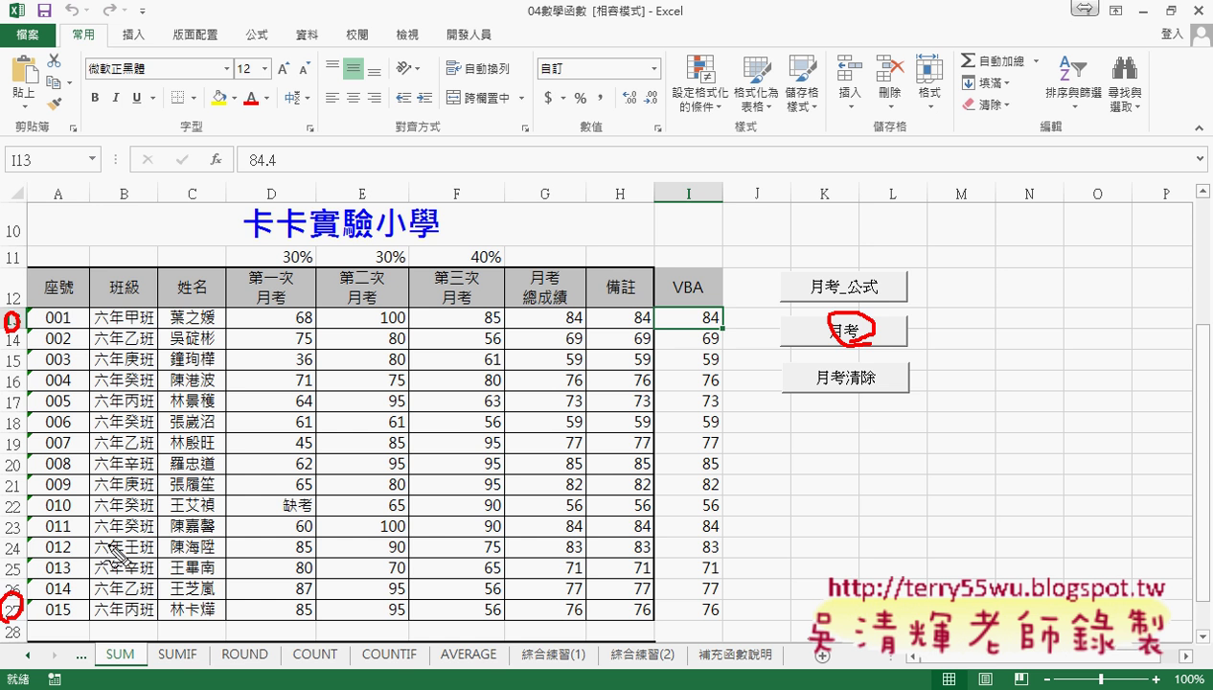
pyautogui.press('Escape')
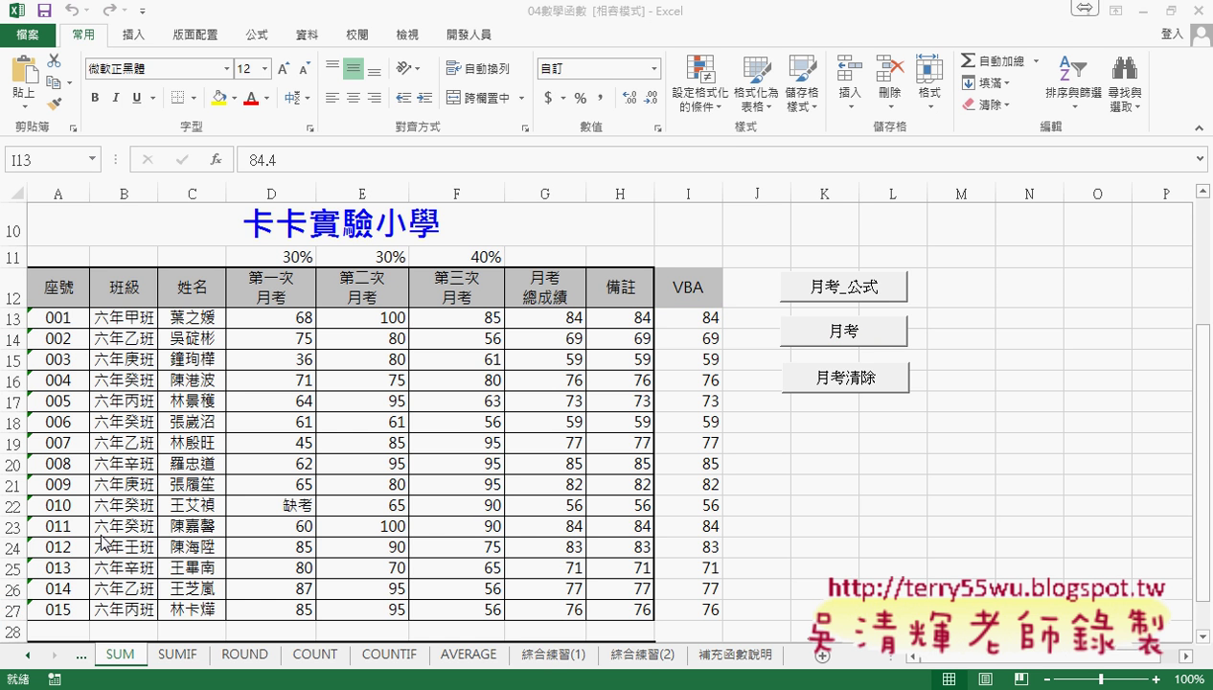
pyautogui.click(57, 567)
pyautogui.scroll(-2, 57, 567)
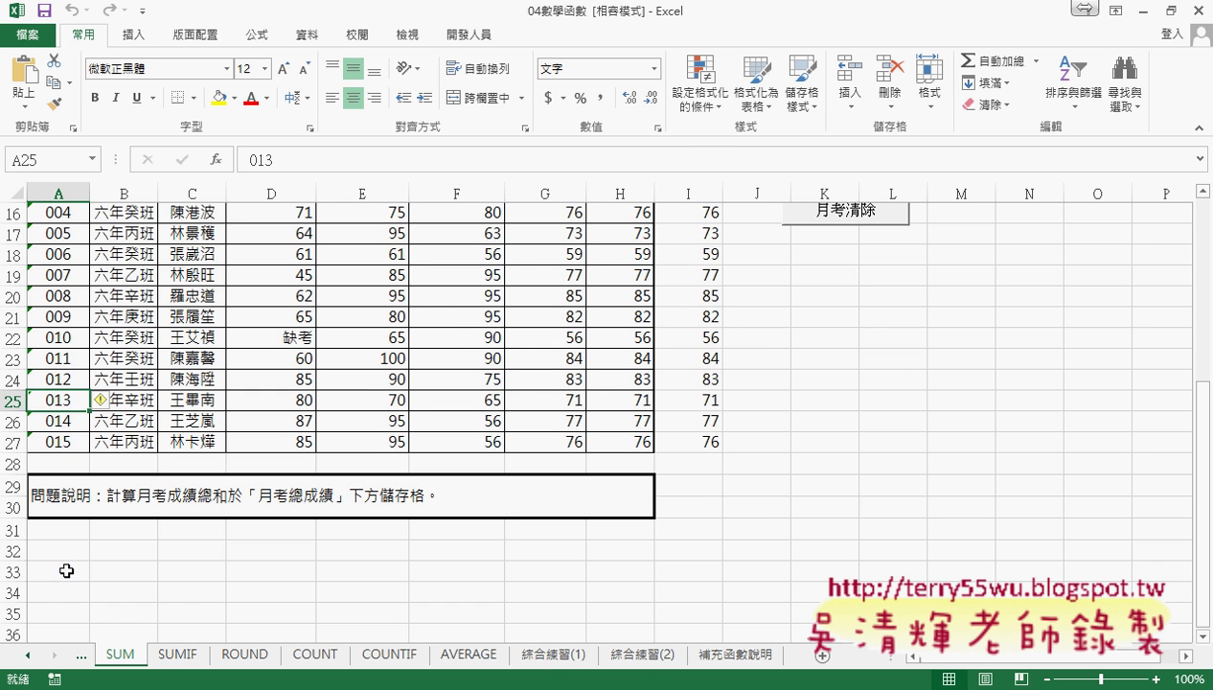
pyautogui.click(14, 466)
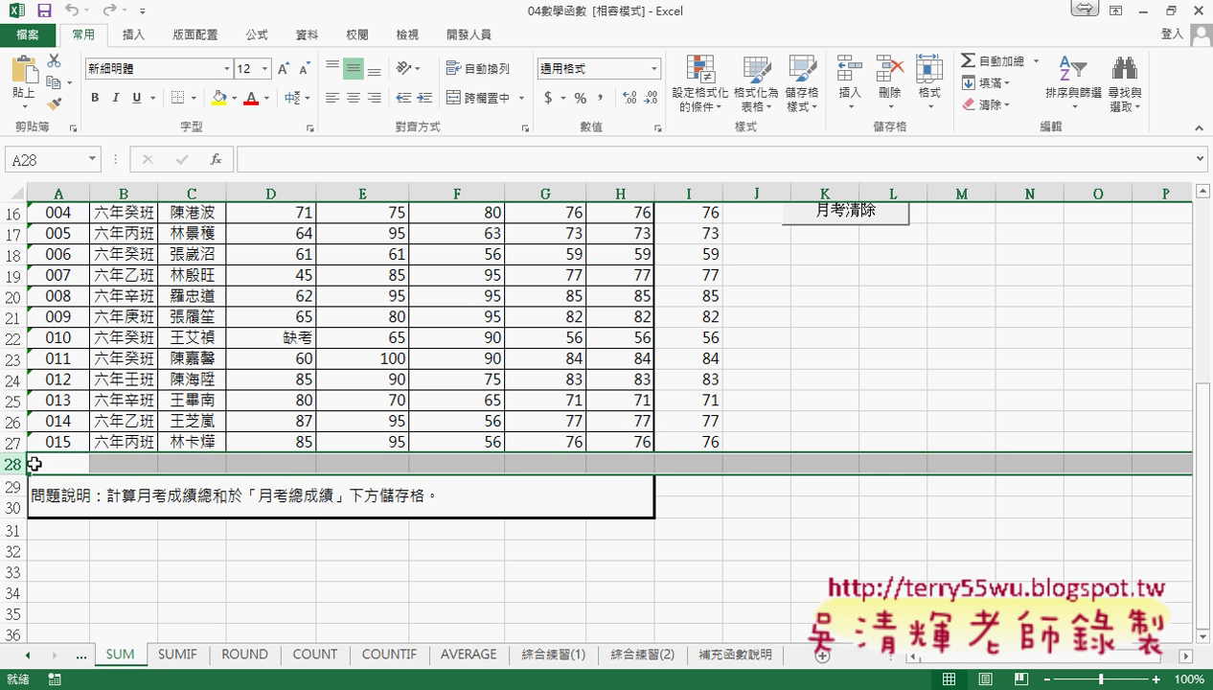
pyautogui.rightClick(45, 465)
pyautogui.click(110, 338)
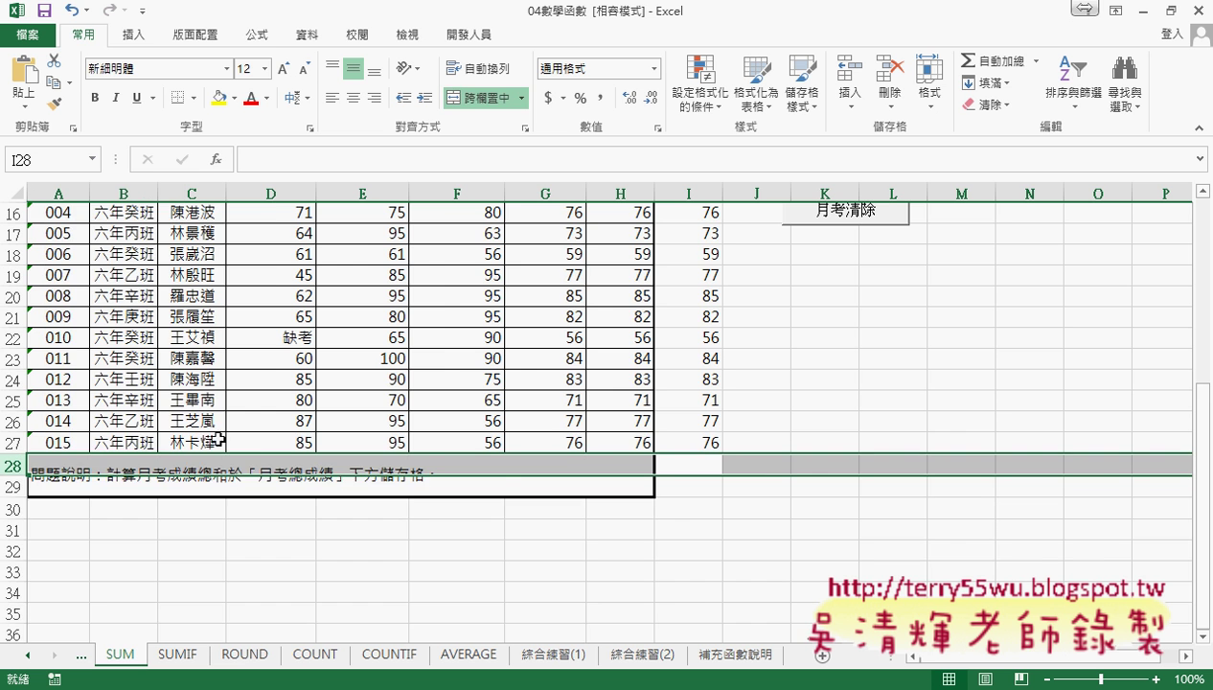
pyautogui.scroll(2, 212, 441)
pyautogui.click(60, 319)
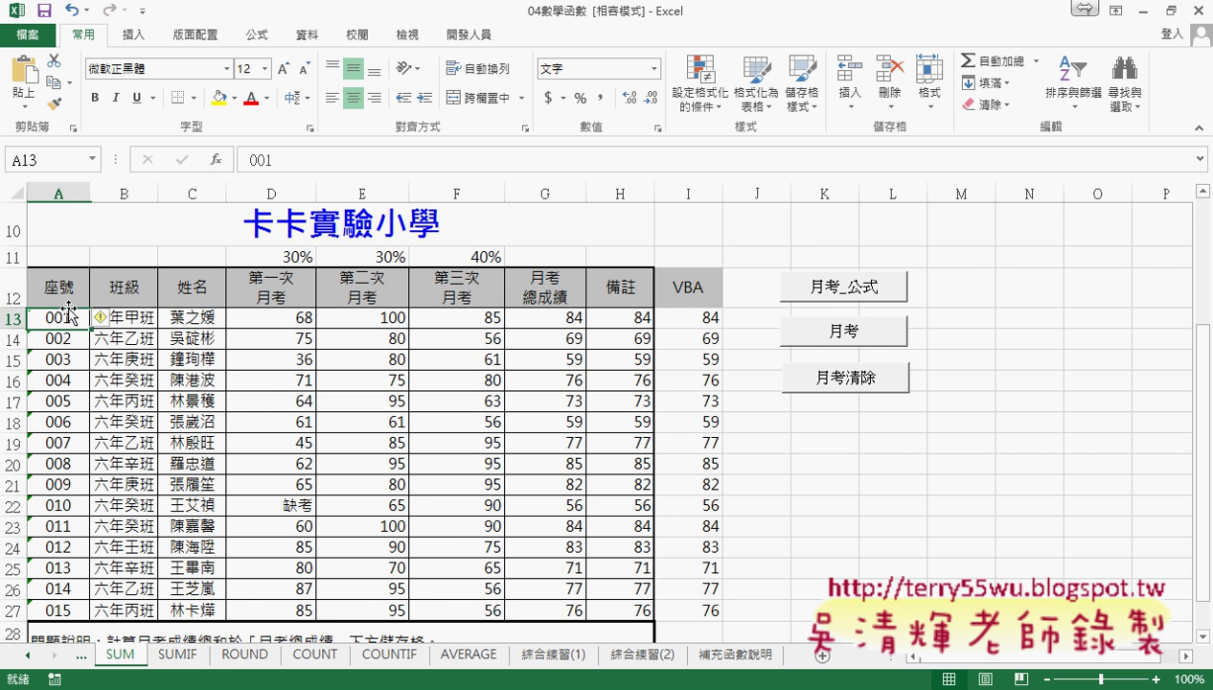
pyautogui.hotkey('ctrl', 'Down')
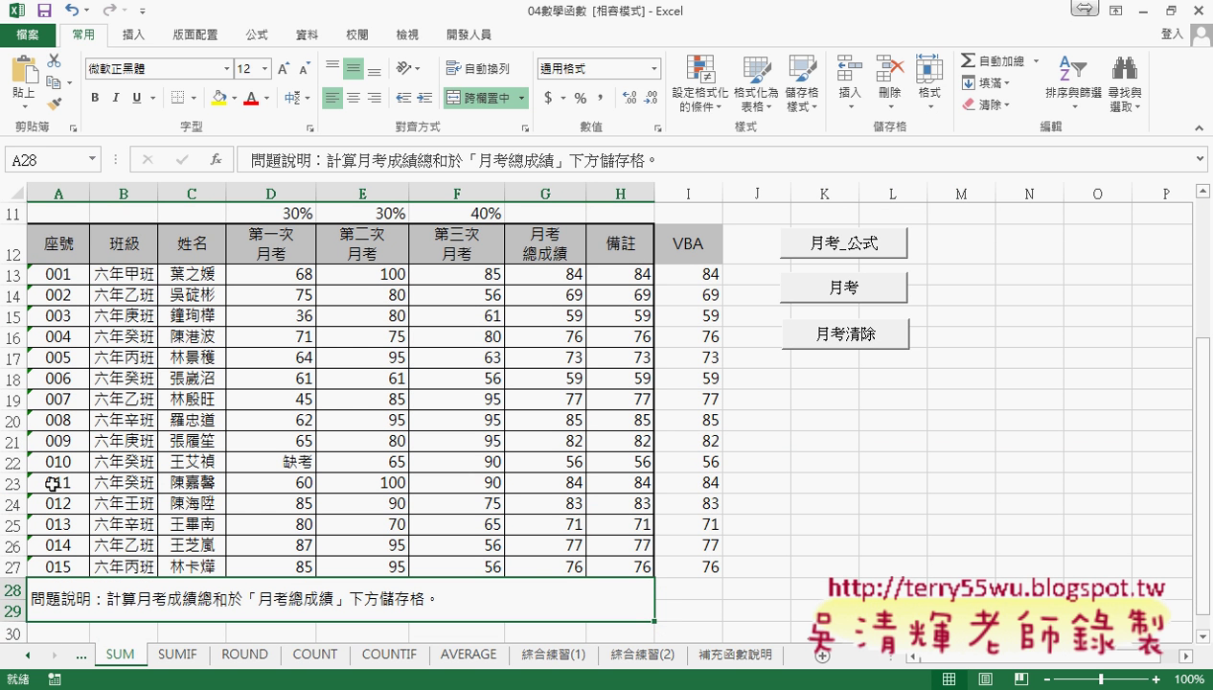
pyautogui.click(14, 589)
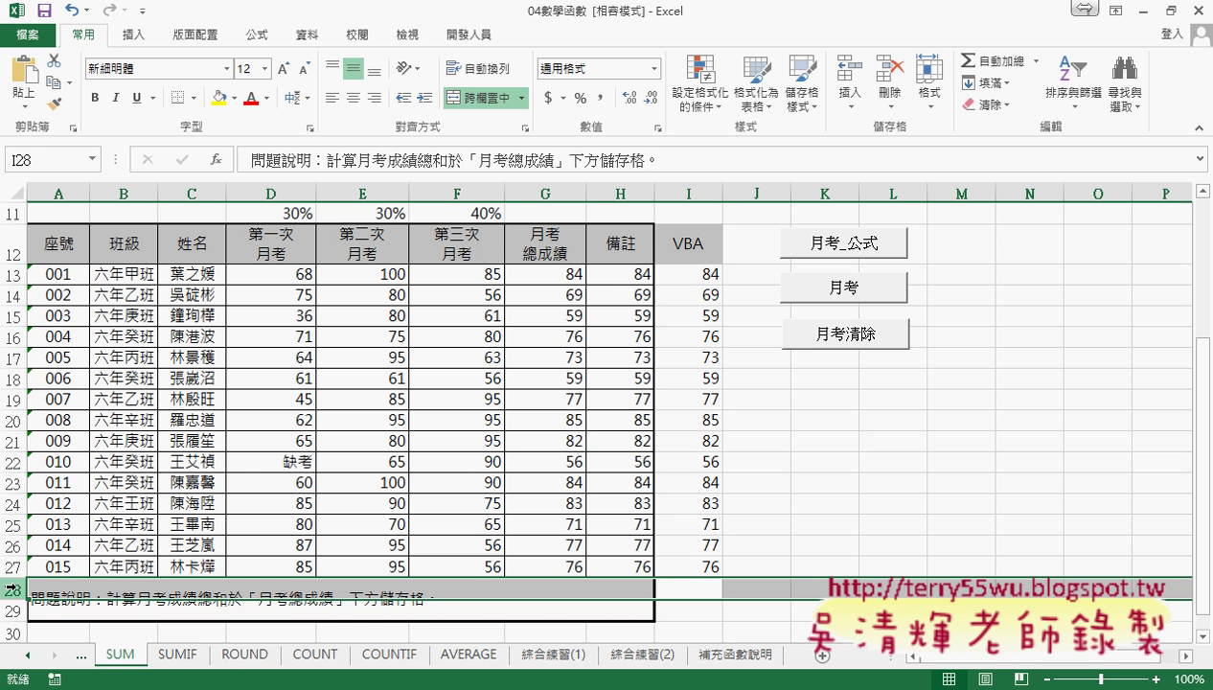
pyautogui.rightClick(13, 588)
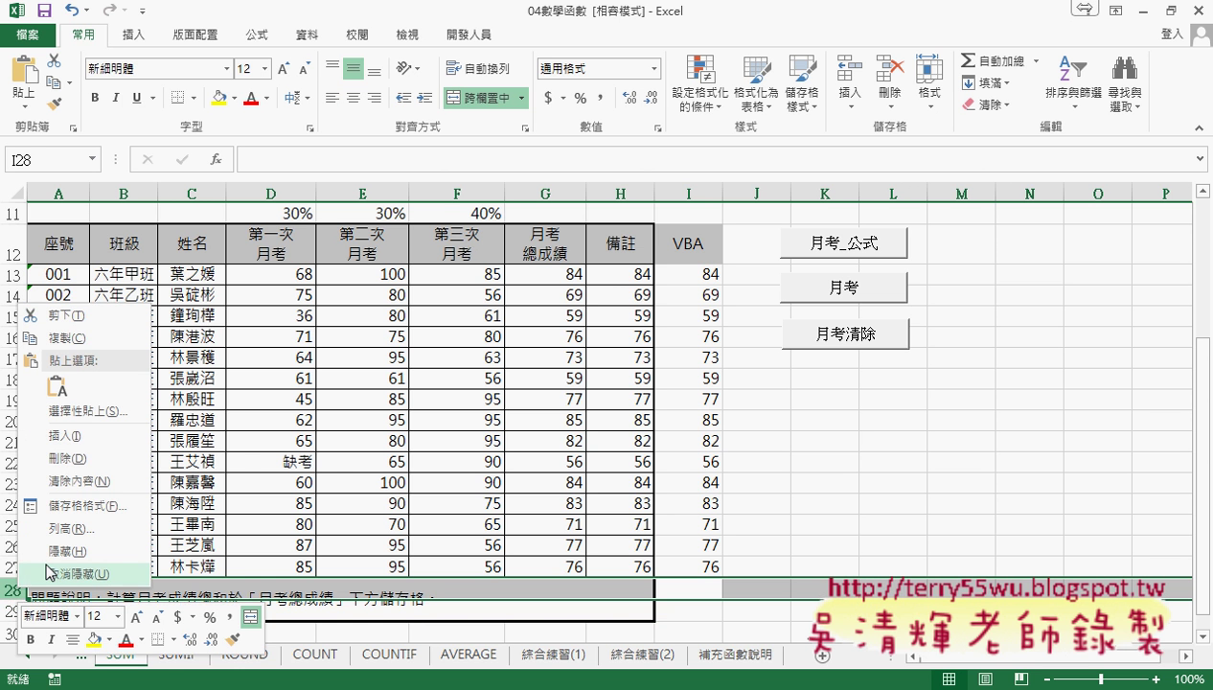
pyautogui.click(77, 436)
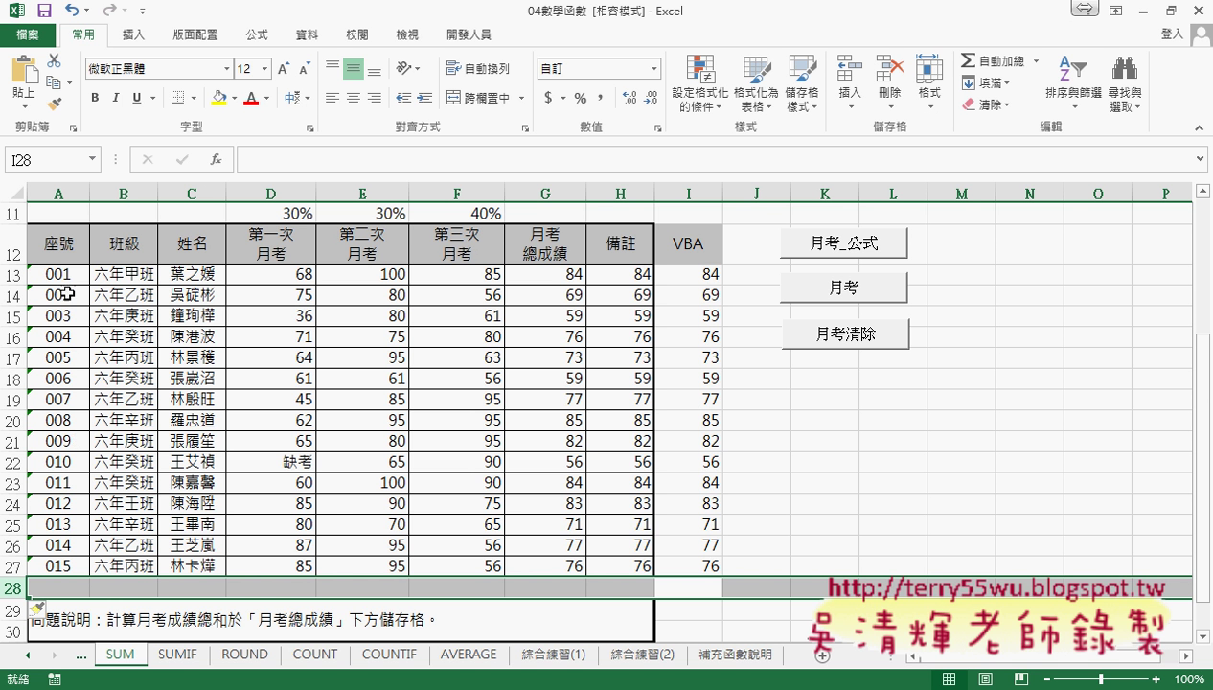
pyautogui.click(65, 562)
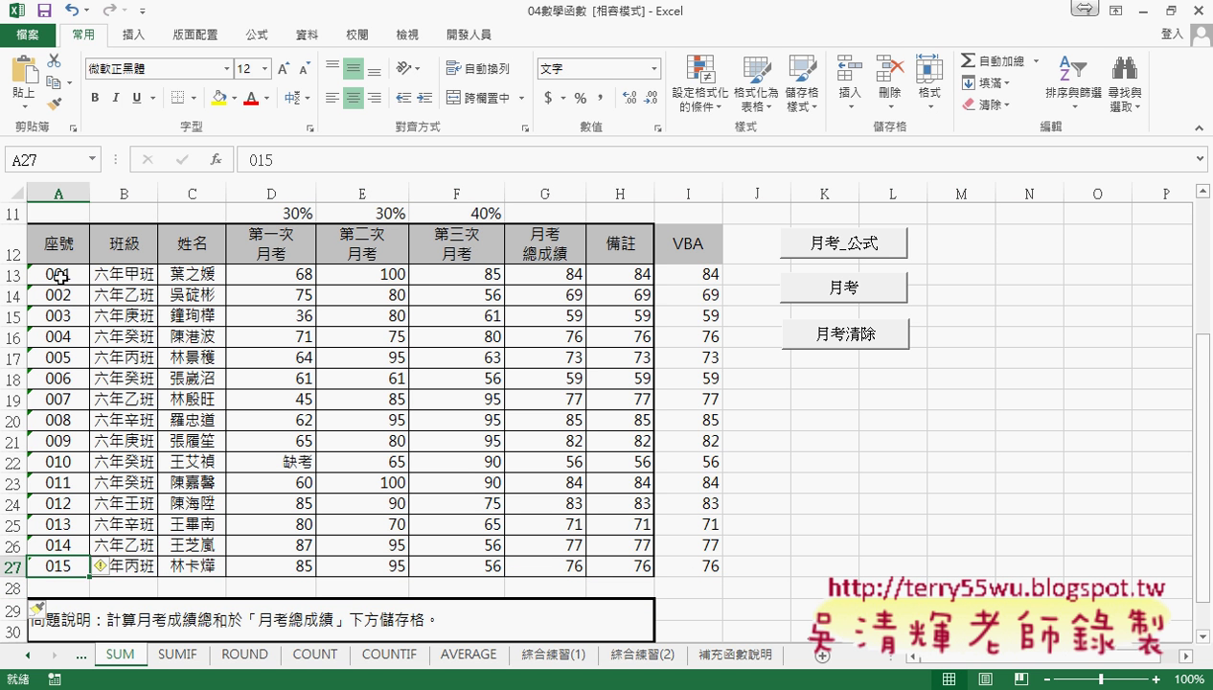
# Step: Compare I13 with row 13's three exam scores and the 30%, 30%, 40% weights in D11:F11
pyautogui.click(704, 277)
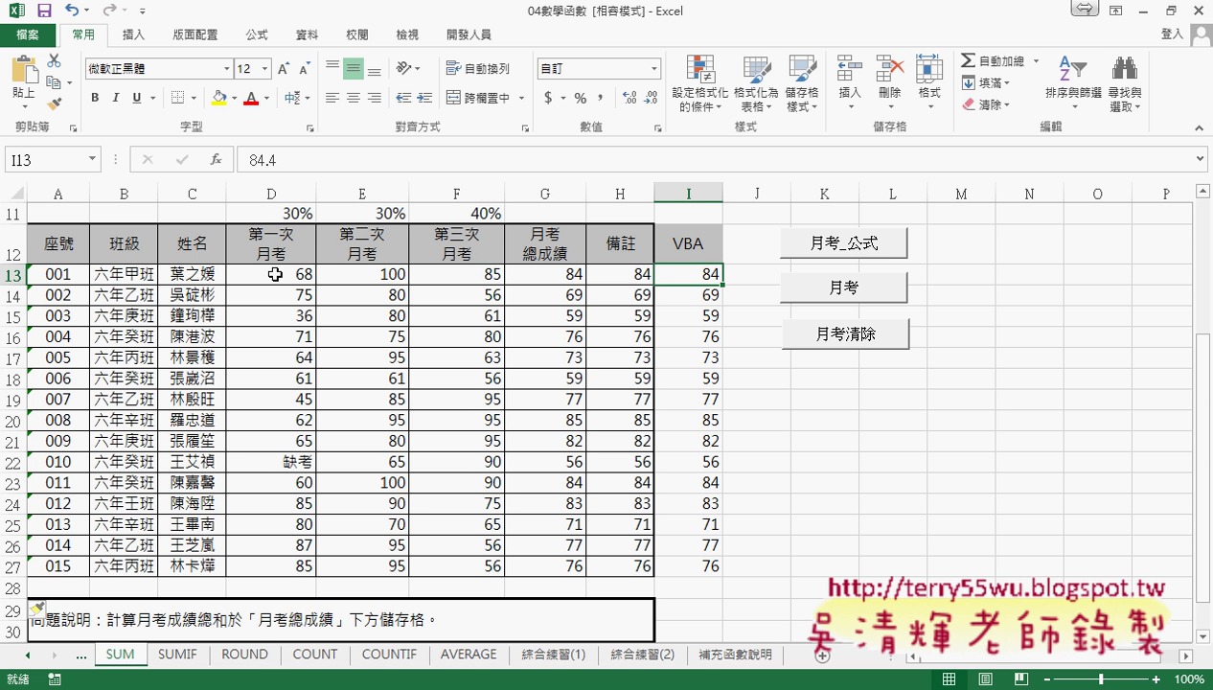
pyautogui.click(278, 277)
pyautogui.click(403, 277)
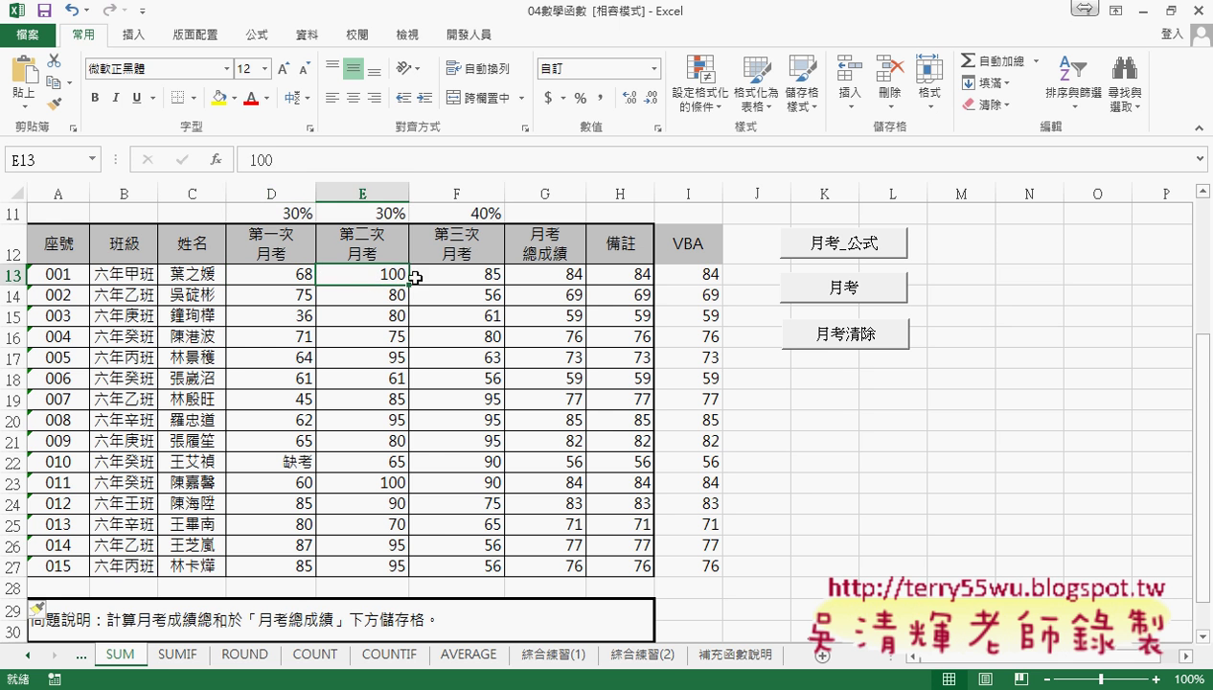
pyautogui.click(467, 277)
pyautogui.click(281, 209)
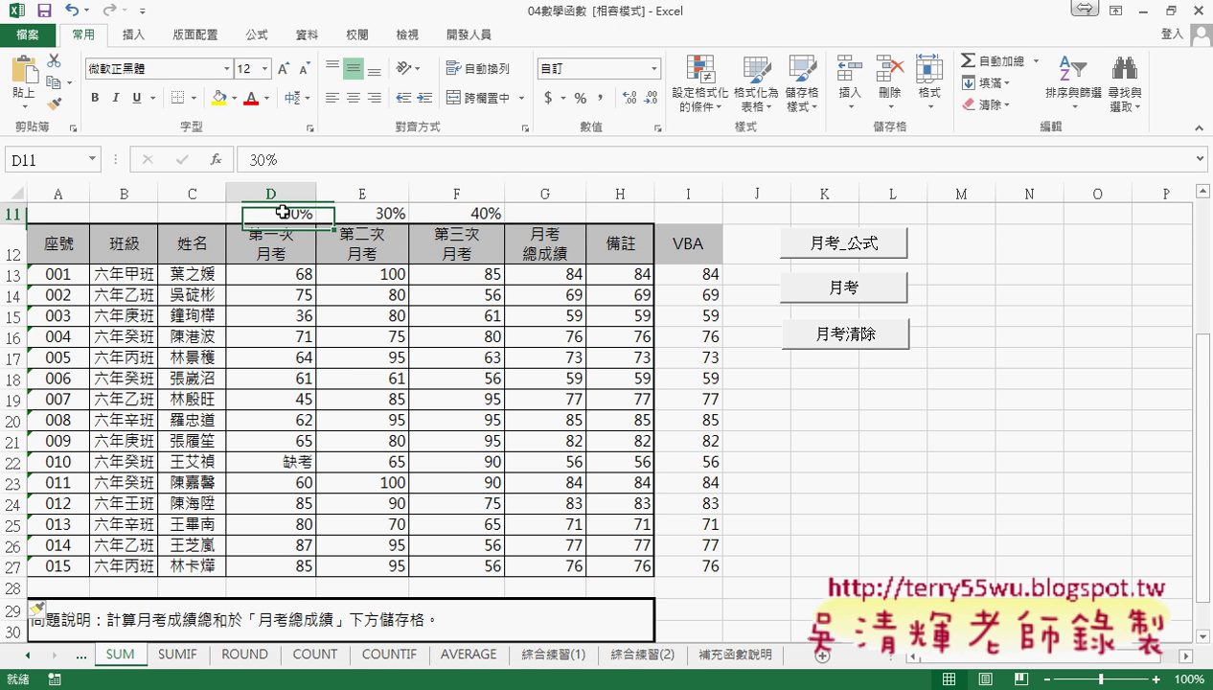
pyautogui.click(363, 208)
pyautogui.click(464, 215)
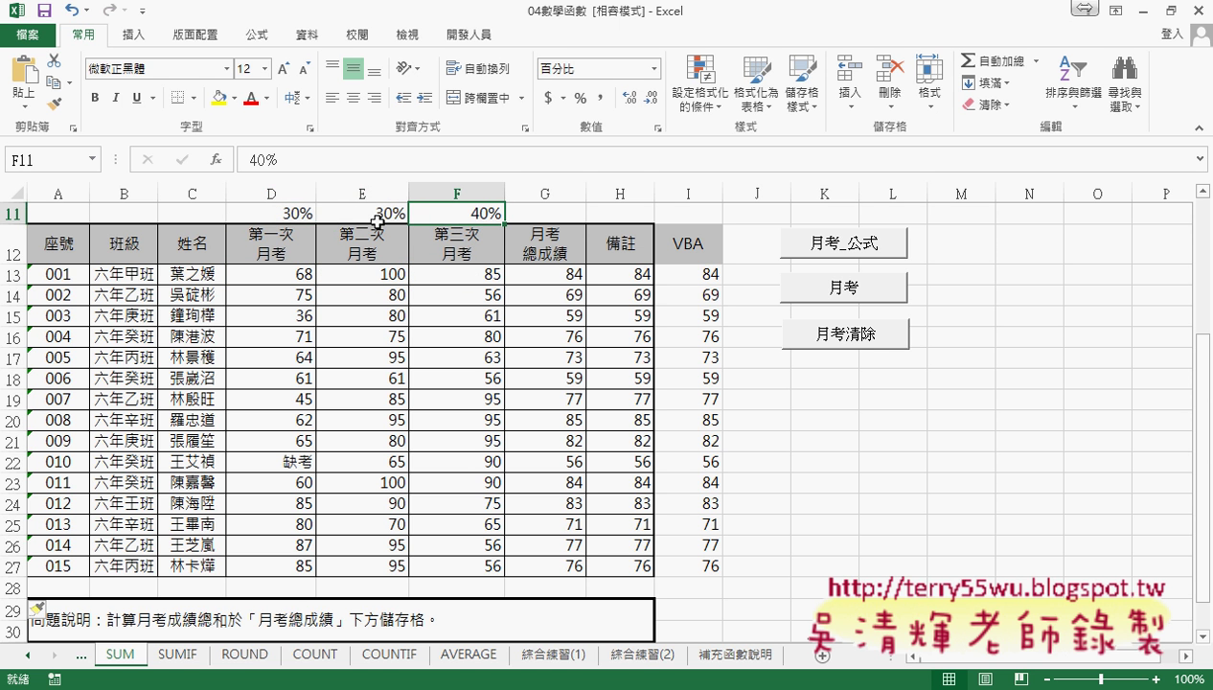
# Step: Mark the weight cells and row 13's D–F scores on screen, then clear the marks
pyautogui.moveTo(304, 189)
pyautogui.mouseDown()
pyautogui.moveTo(318, 217)
pyautogui.moveTo(375, 225)
pyautogui.mouseUp()
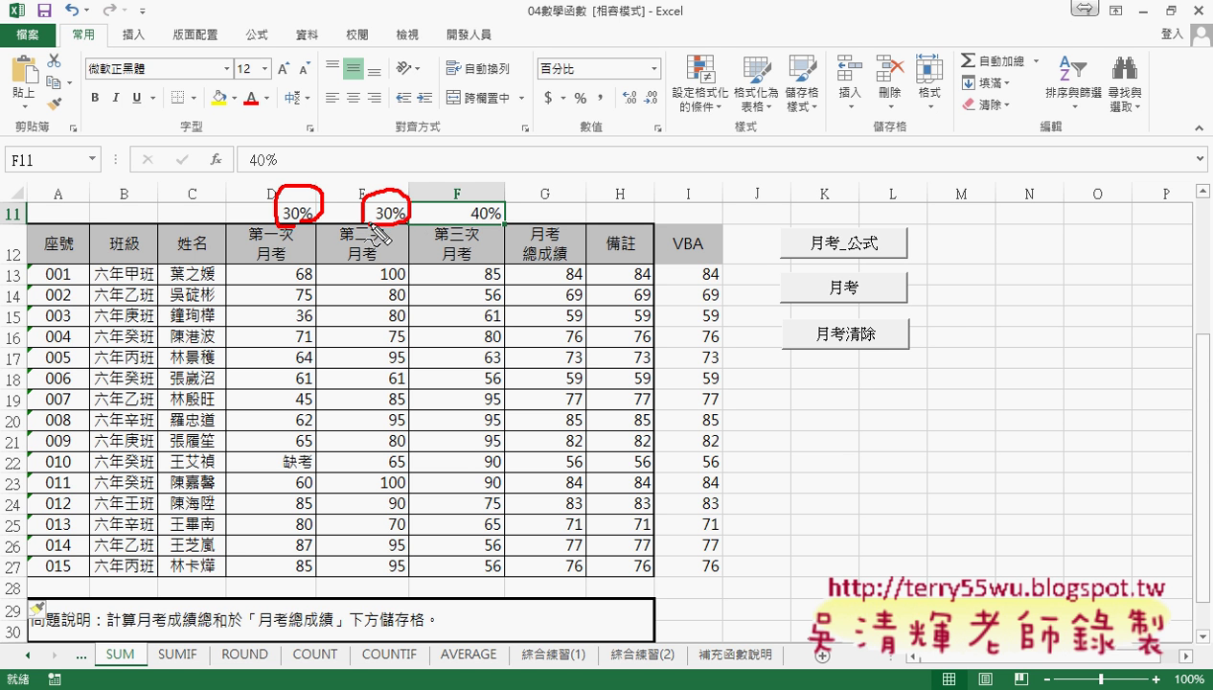
pyautogui.moveTo(458, 222); pyautogui.dragTo(499, 226)
pyautogui.moveTo(240, 284); pyautogui.dragTo(498, 291)
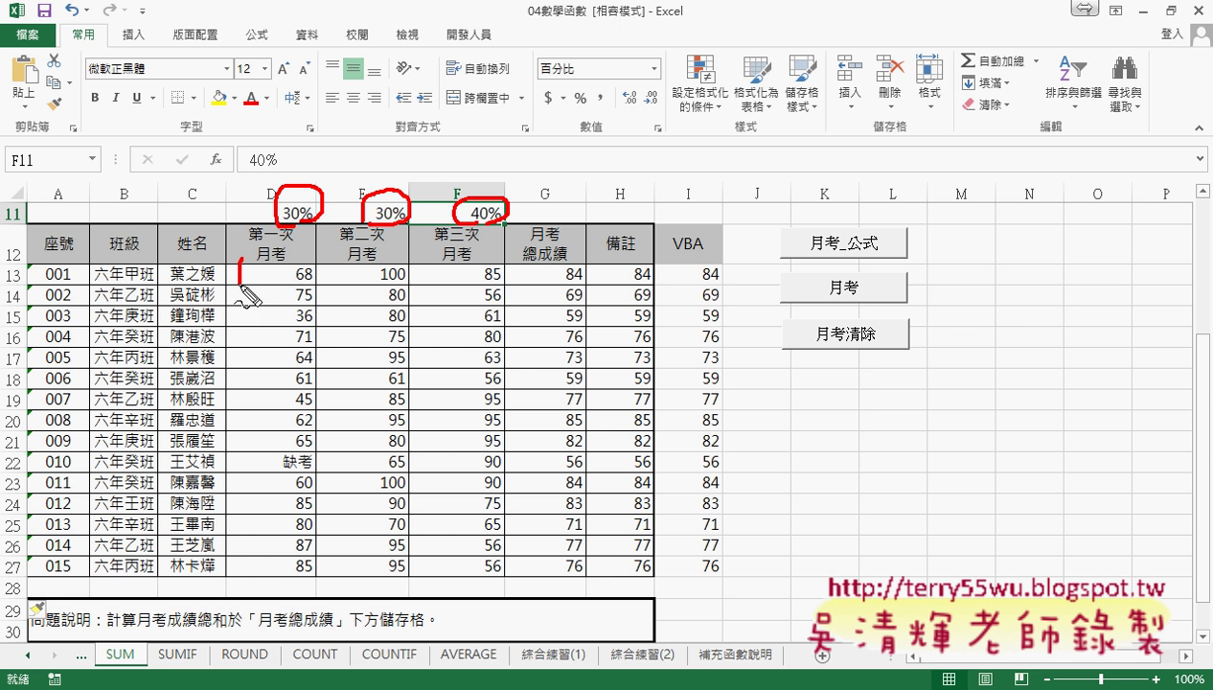
pyautogui.moveTo(253, 289); pyautogui.dragTo(500, 287)
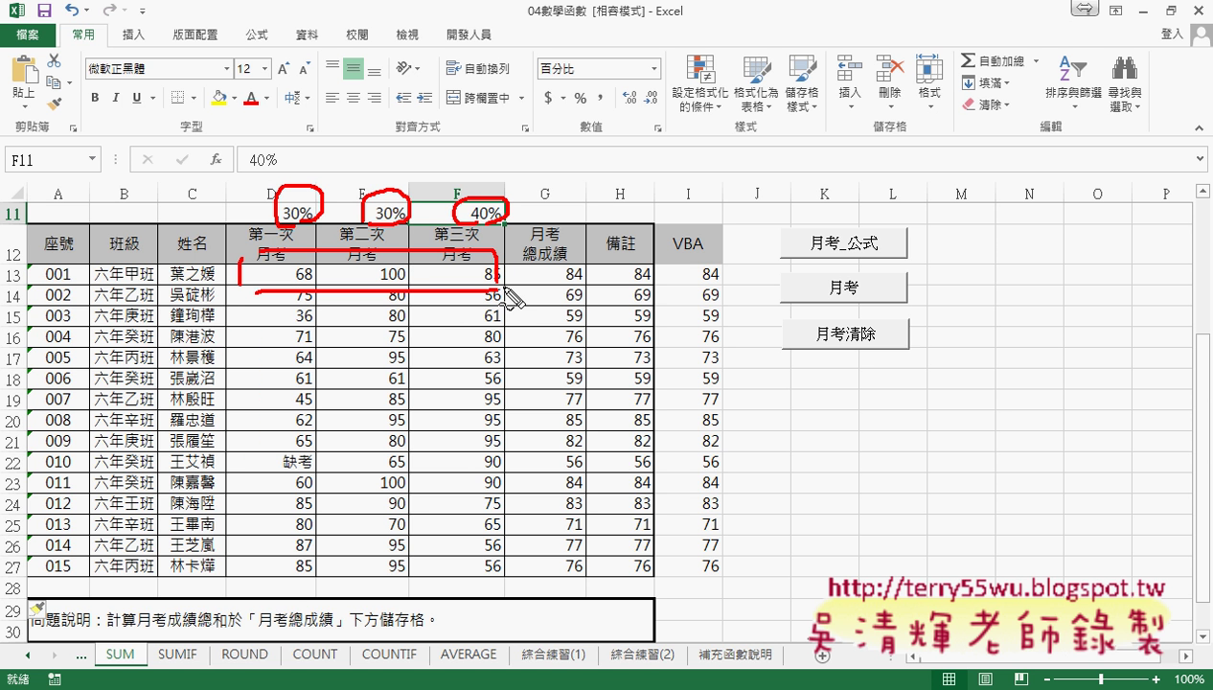
pyautogui.press('Escape')
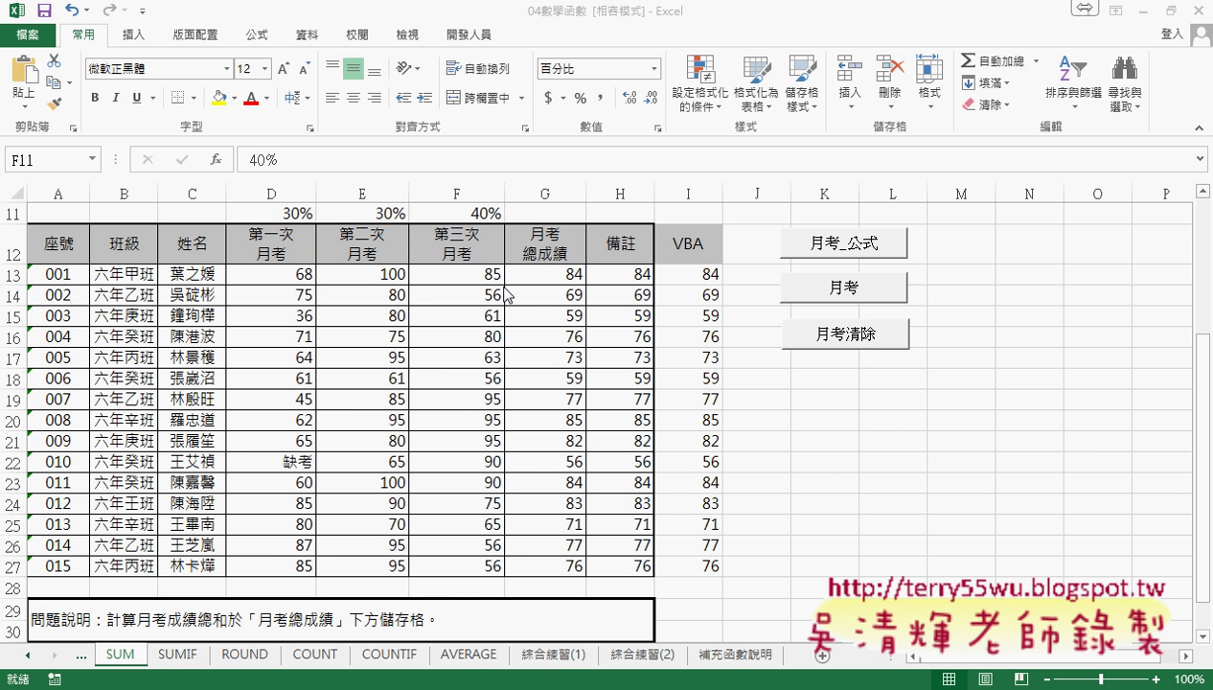
# Step: Open the 月考 button's macro code via 指定巨集 > 編輯, sized beside the grade sheet
pyautogui.rightClick(840, 288)
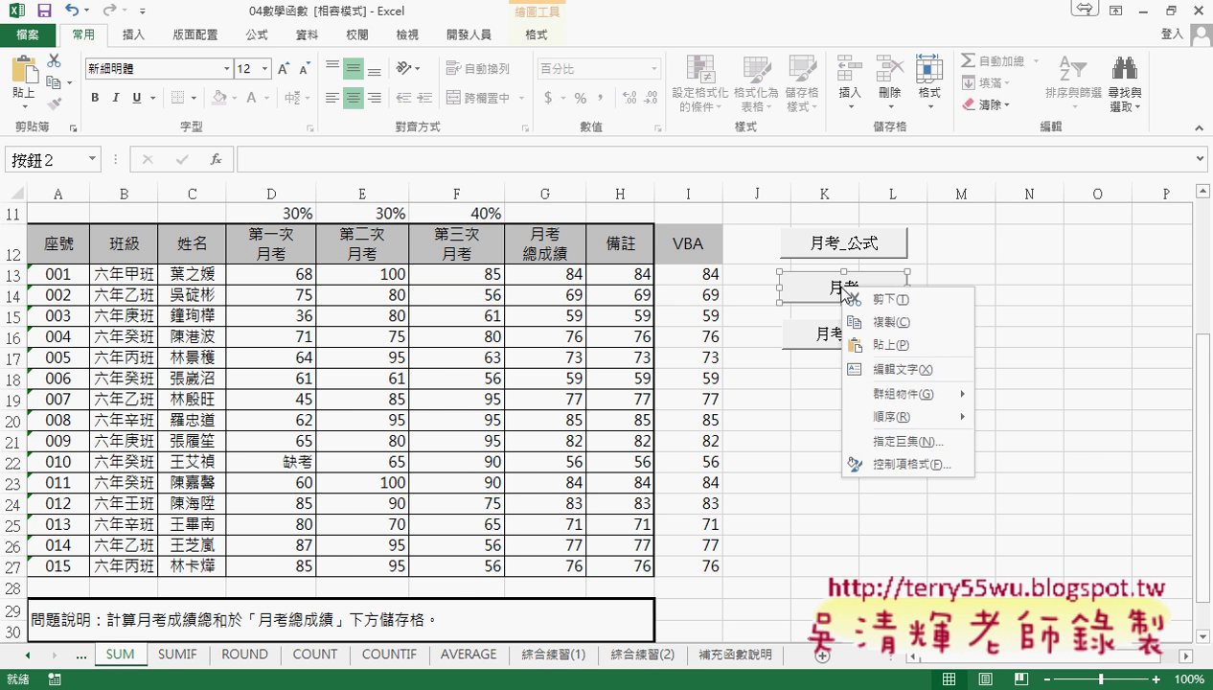
pyautogui.click(896, 442)
pyautogui.click(1037, 304)
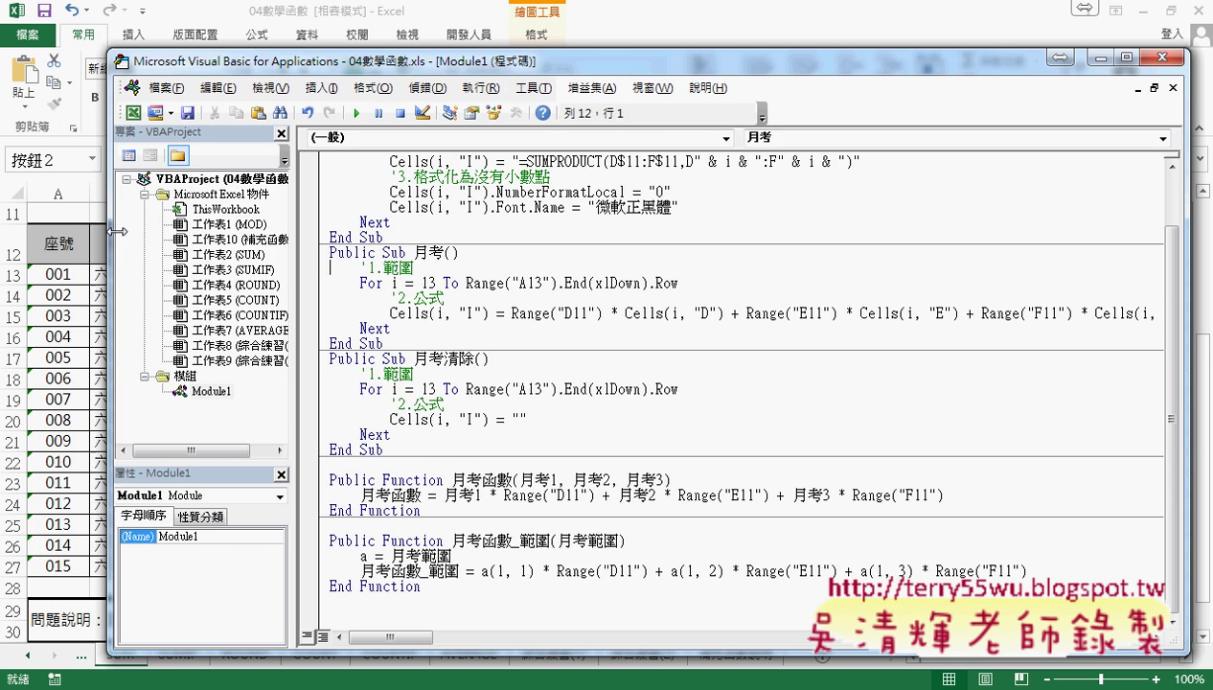
pyautogui.moveTo(53, 230); pyautogui.dragTo(512, 242)
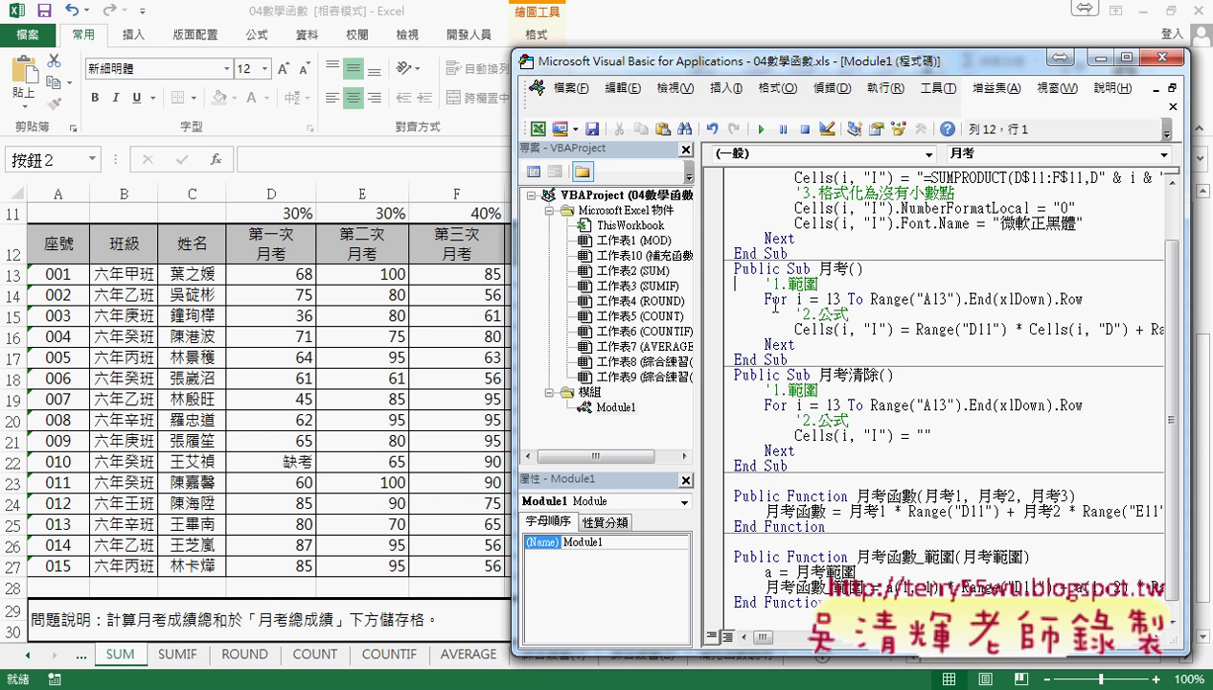
pyautogui.moveTo(695, 311); pyautogui.dragTo(564, 305)
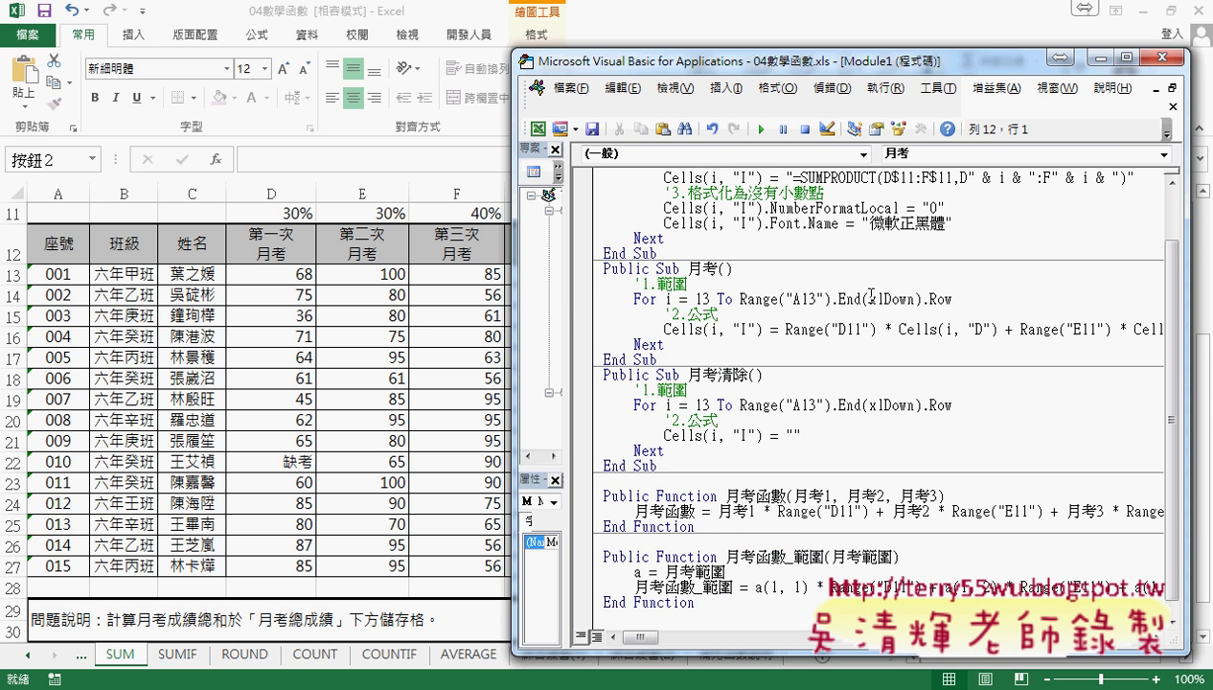
# Step: Highlight Cells(i, "I") and Range("D11") in the 月考 formula line
pyautogui.moveTo(762, 330); pyautogui.dragTo(664, 330)
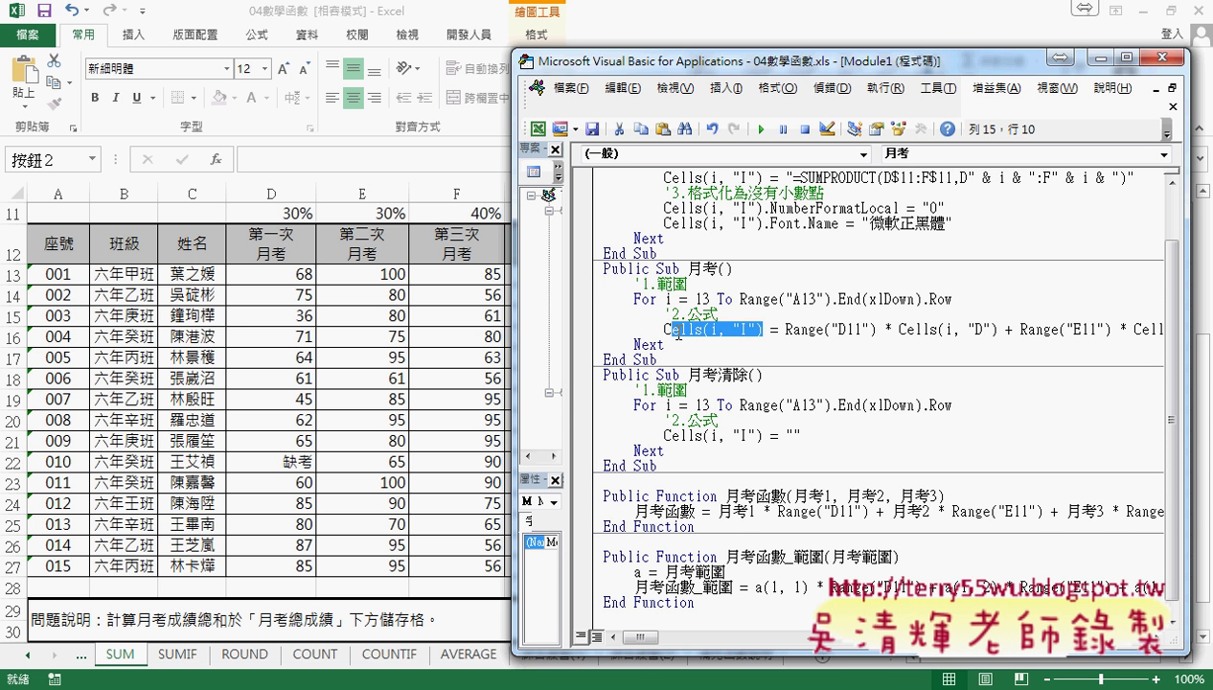
pyautogui.moveTo(785, 329); pyautogui.dragTo(874, 331)
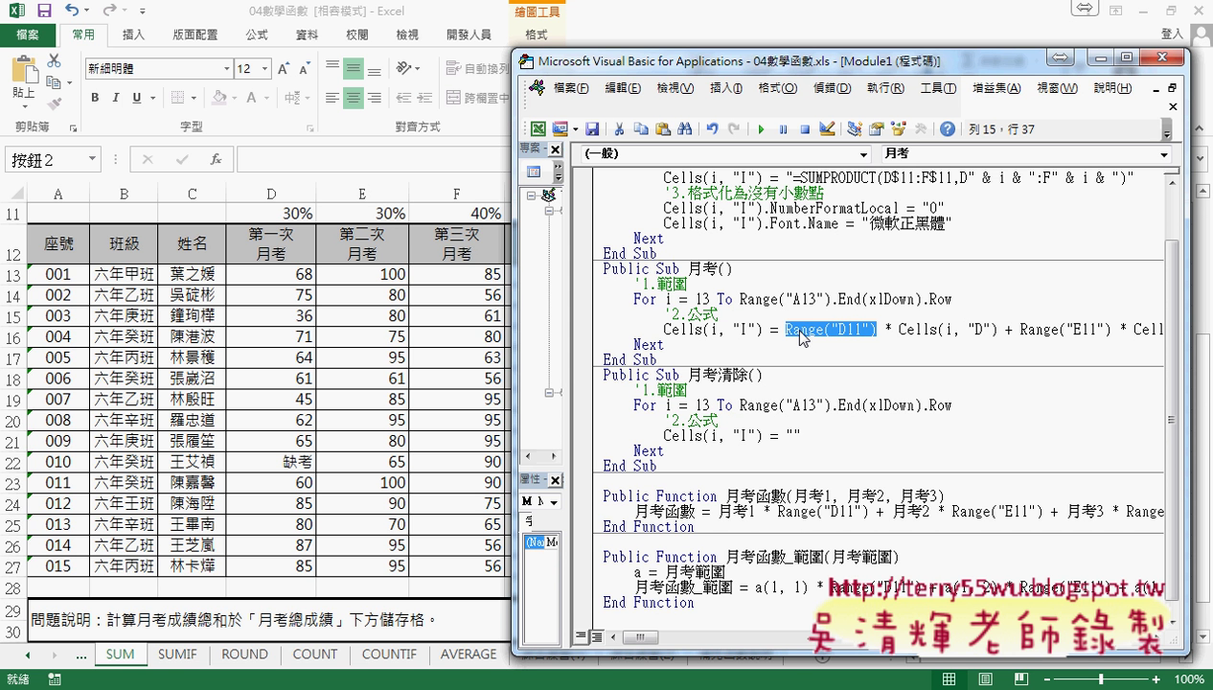
pyautogui.moveTo(800, 331)
pyautogui.mouseDown()
pyautogui.moveTo(309, 207)
pyautogui.moveTo(270, 183)
pyautogui.moveTo(836, 336)
pyautogui.mouseUp()
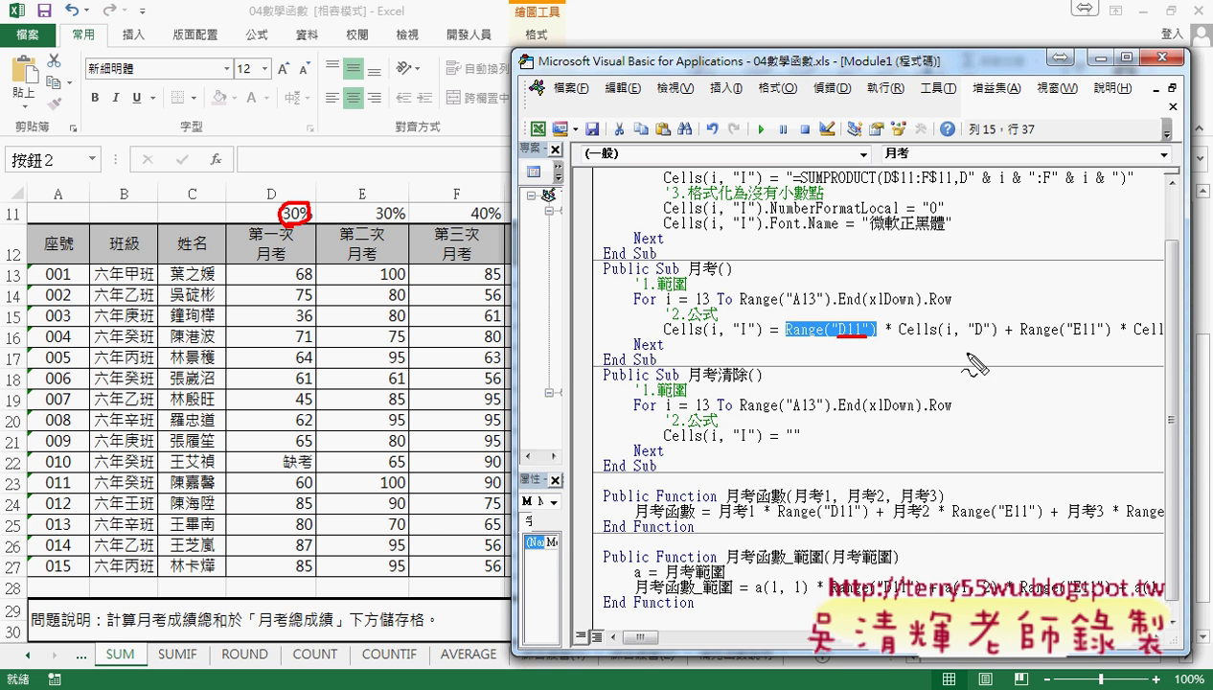
pyautogui.moveTo(1059, 352)
pyautogui.mouseDown()
pyautogui.moveTo(1205, 362)
pyautogui.moveTo(520, 228)
pyautogui.mouseUp()
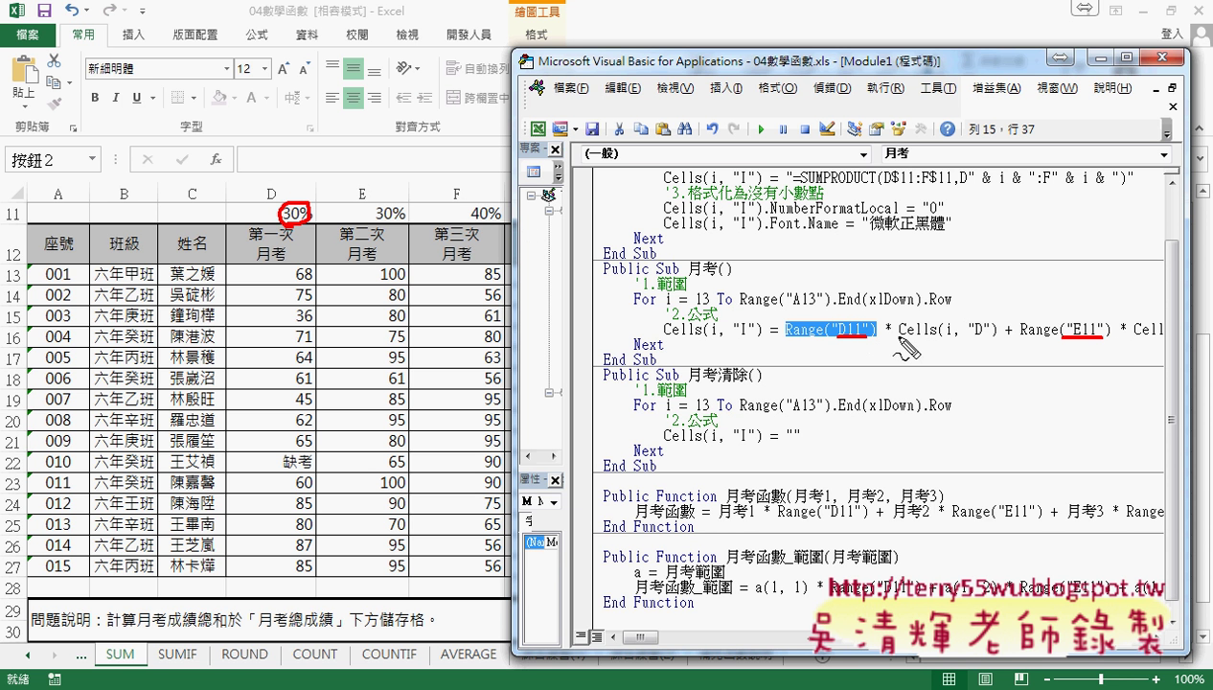
# Step: Ink-mark the Cells, column D, D11 and column I references and D13's score 68, then clear
pyautogui.moveTo(901, 334); pyautogui.dragTo(938, 338)
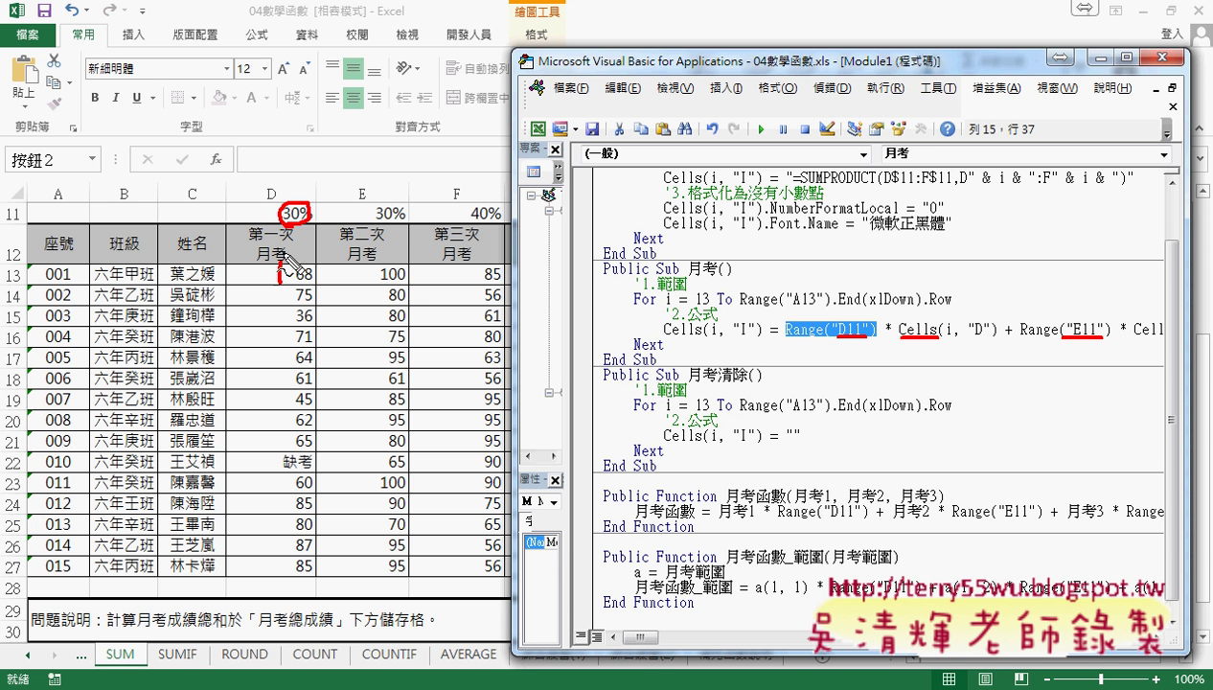
pyautogui.moveTo(295, 254); pyautogui.dragTo(280, 264)
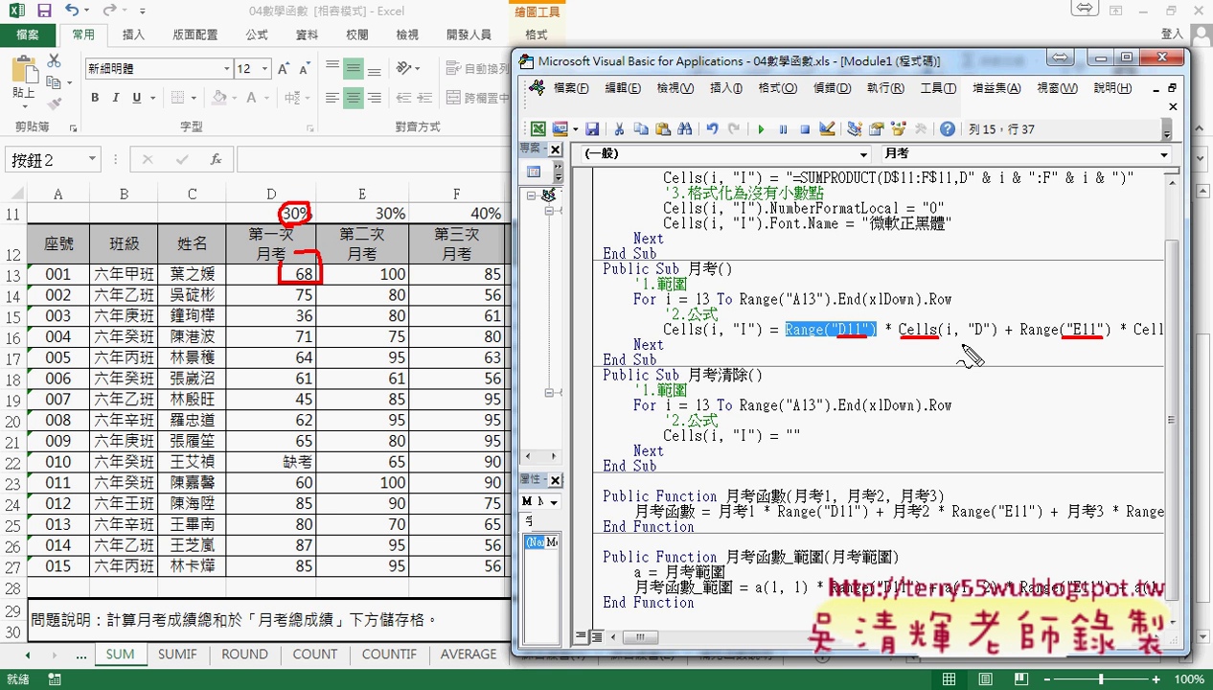
pyautogui.moveTo(969, 339); pyautogui.dragTo(987, 338)
pyautogui.moveTo(835, 342); pyautogui.dragTo(852, 342)
pyautogui.moveTo(762, 335); pyautogui.dragTo(706, 335)
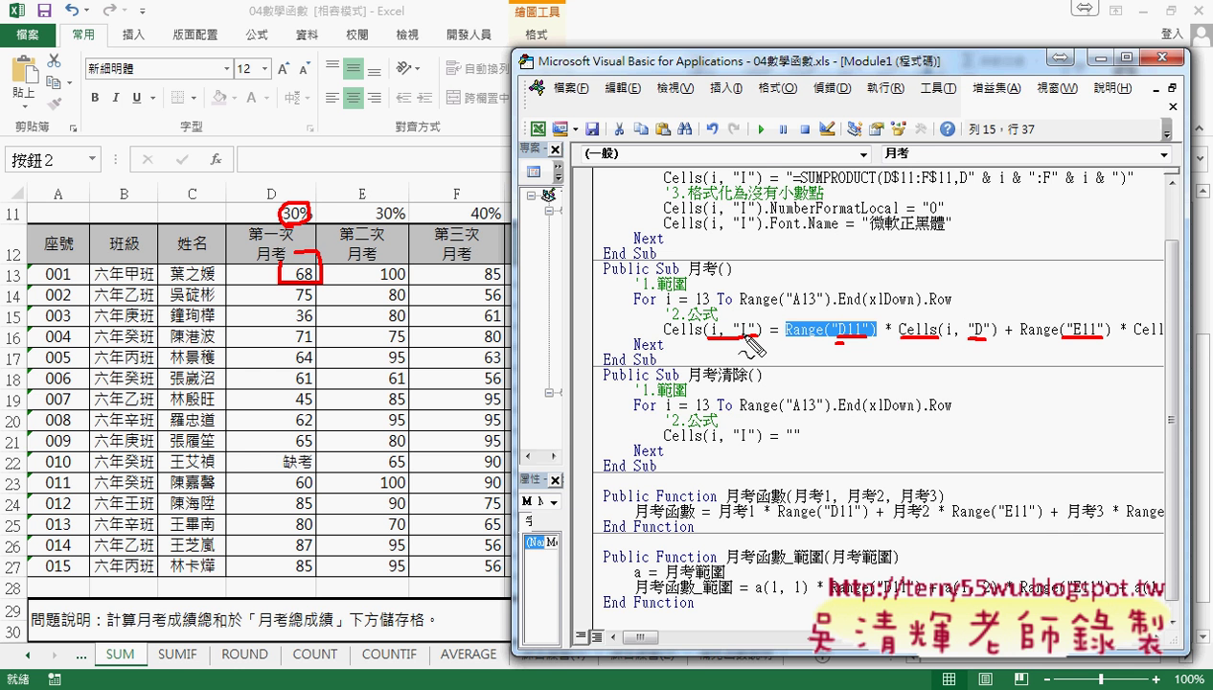
pyautogui.press('Escape')
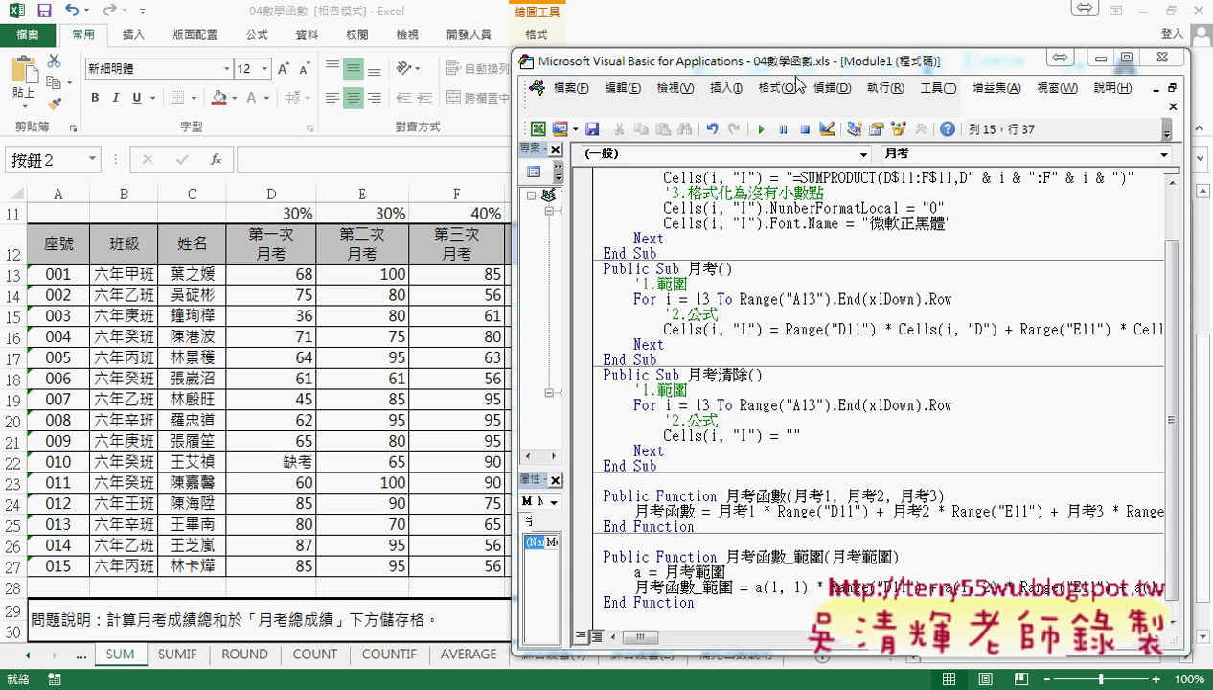
pyautogui.click(769, 68)
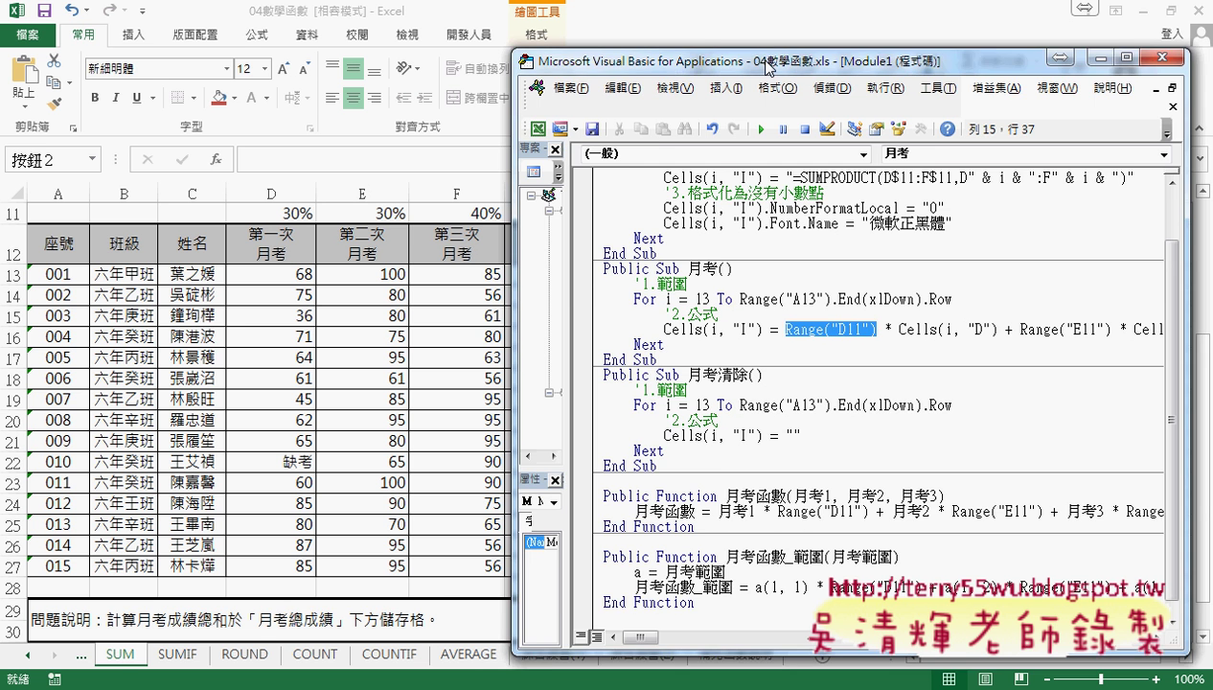
# Step: Shift the VBA editor right to uncover columns G–I, then bring the worksheet forward at I13
pyautogui.moveTo(770, 68); pyautogui.dragTo(1029, 70)
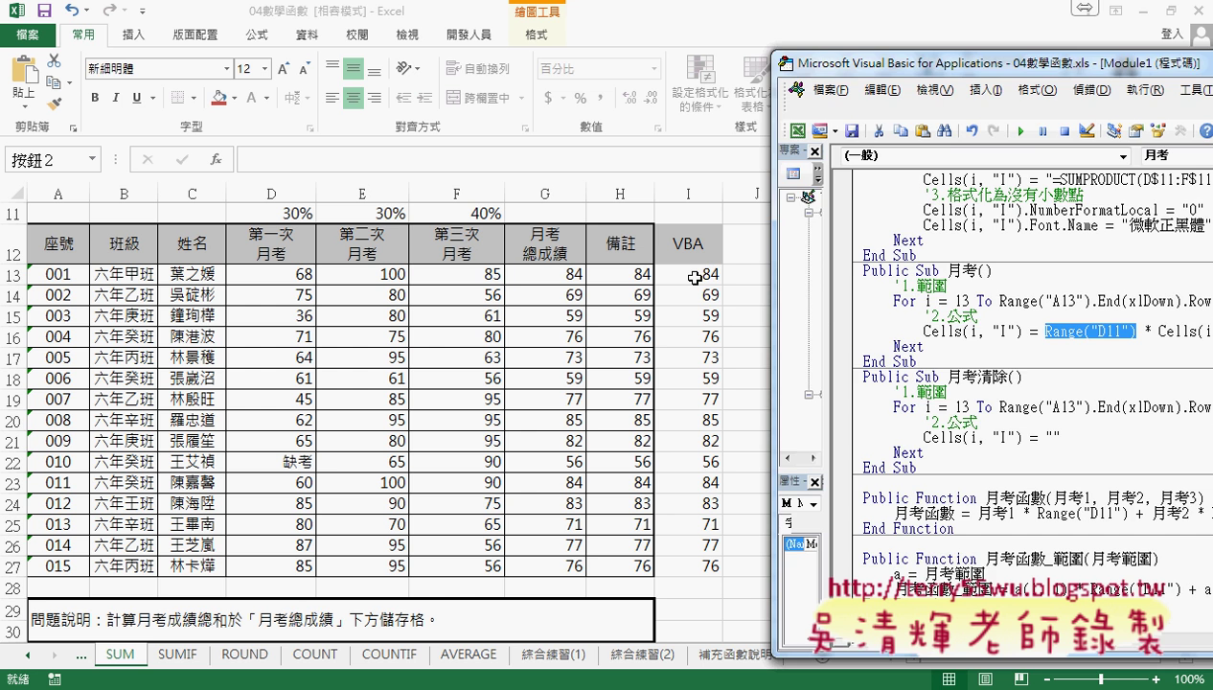
pyautogui.click(694, 277)
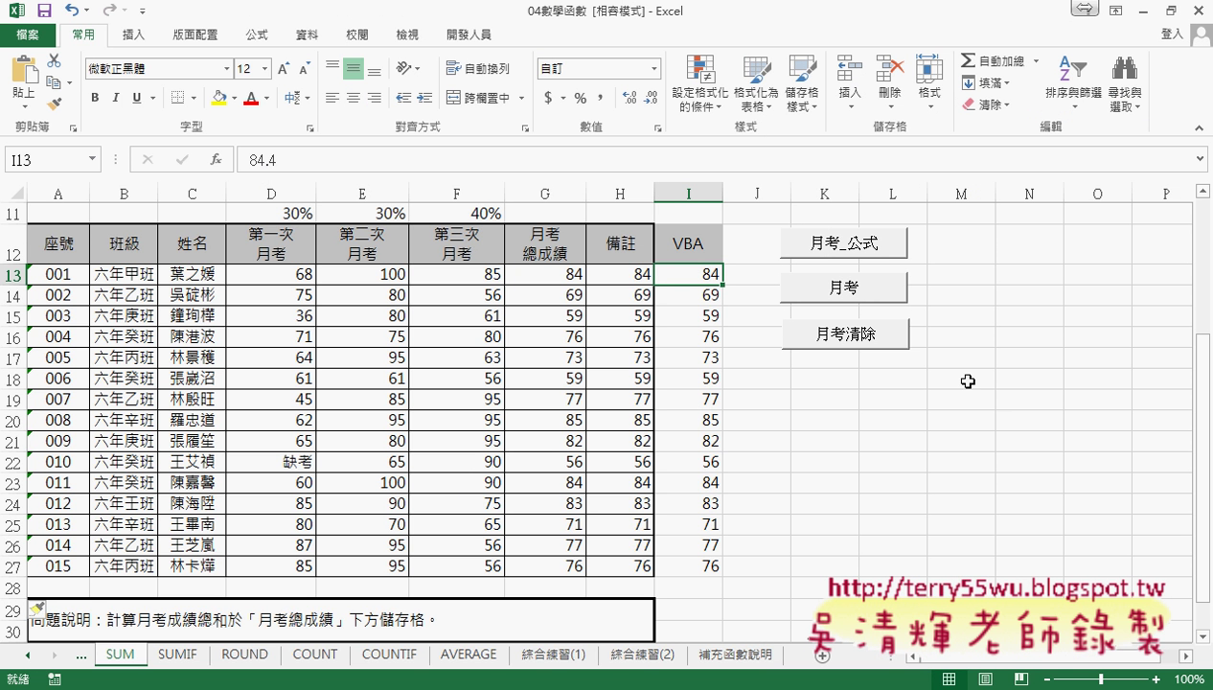
# Step: Clear column I's totals and list the user-defined functions for I13
pyautogui.click(875, 345)
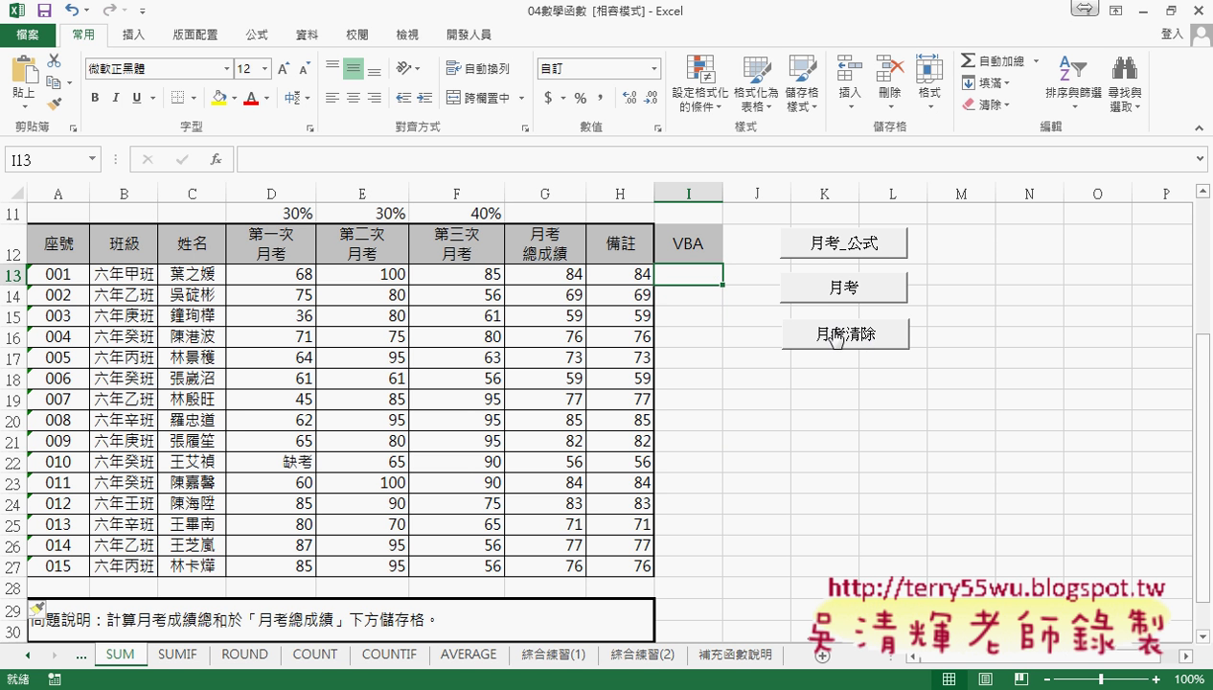
pyautogui.click(216, 160)
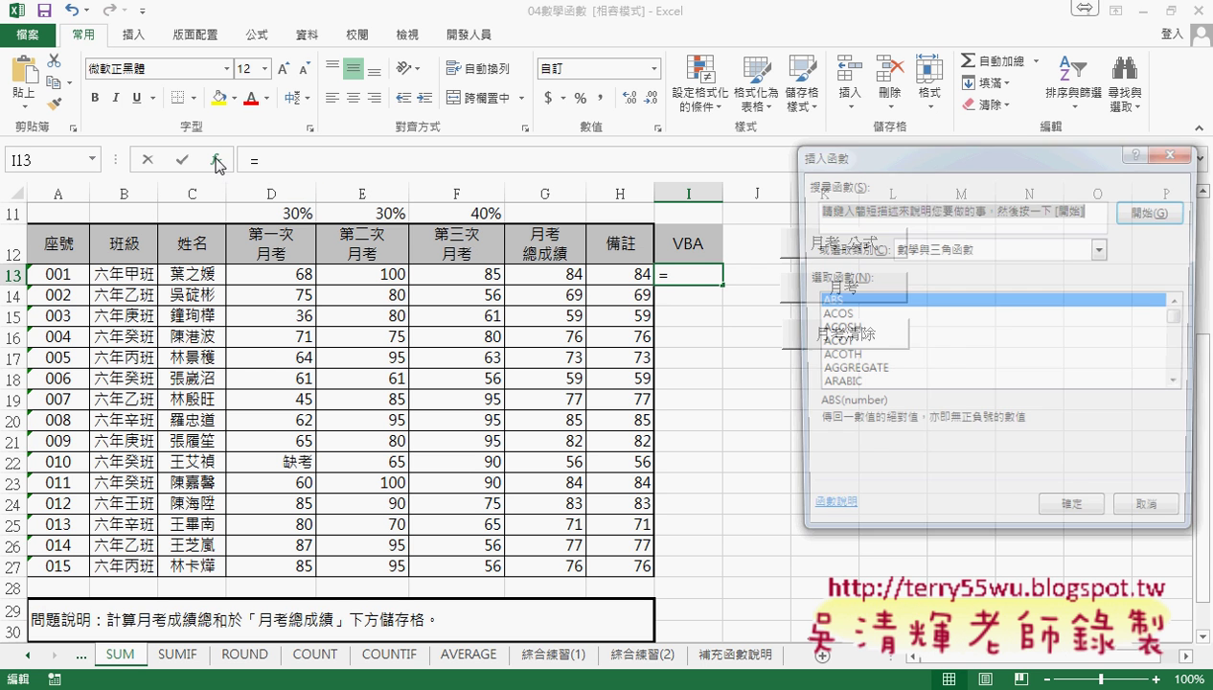
pyautogui.click(994, 249)
pyautogui.scroll(-1, 987, 383)
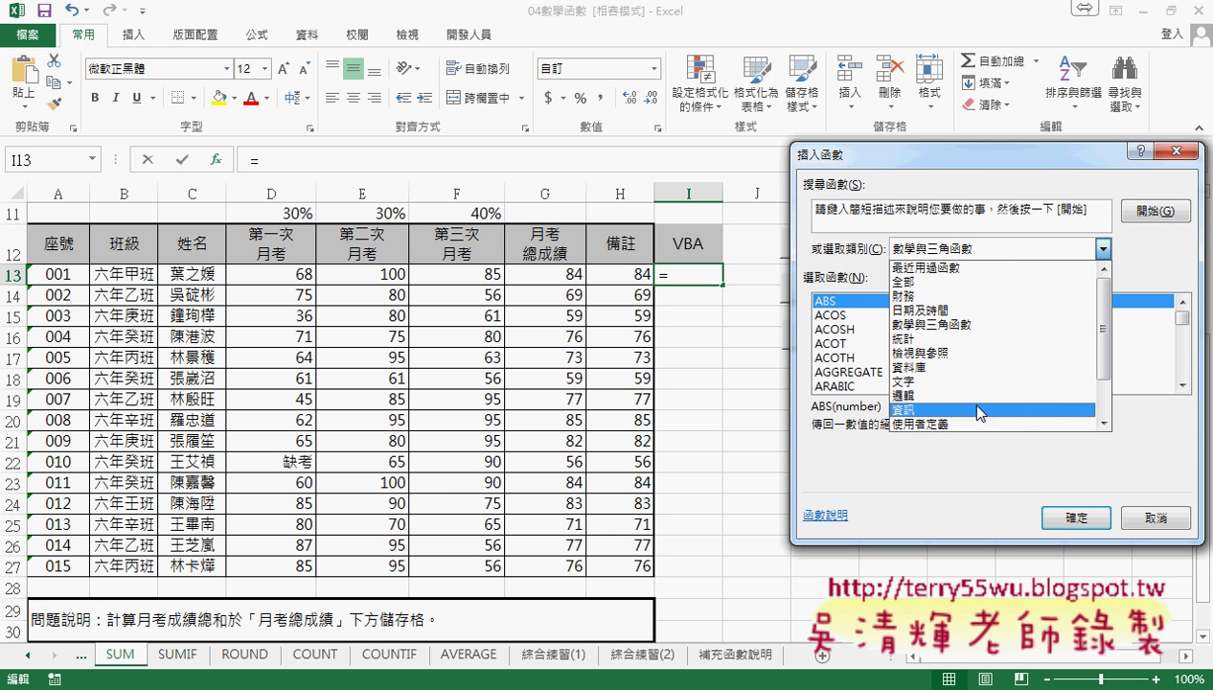
pyautogui.click(956, 421)
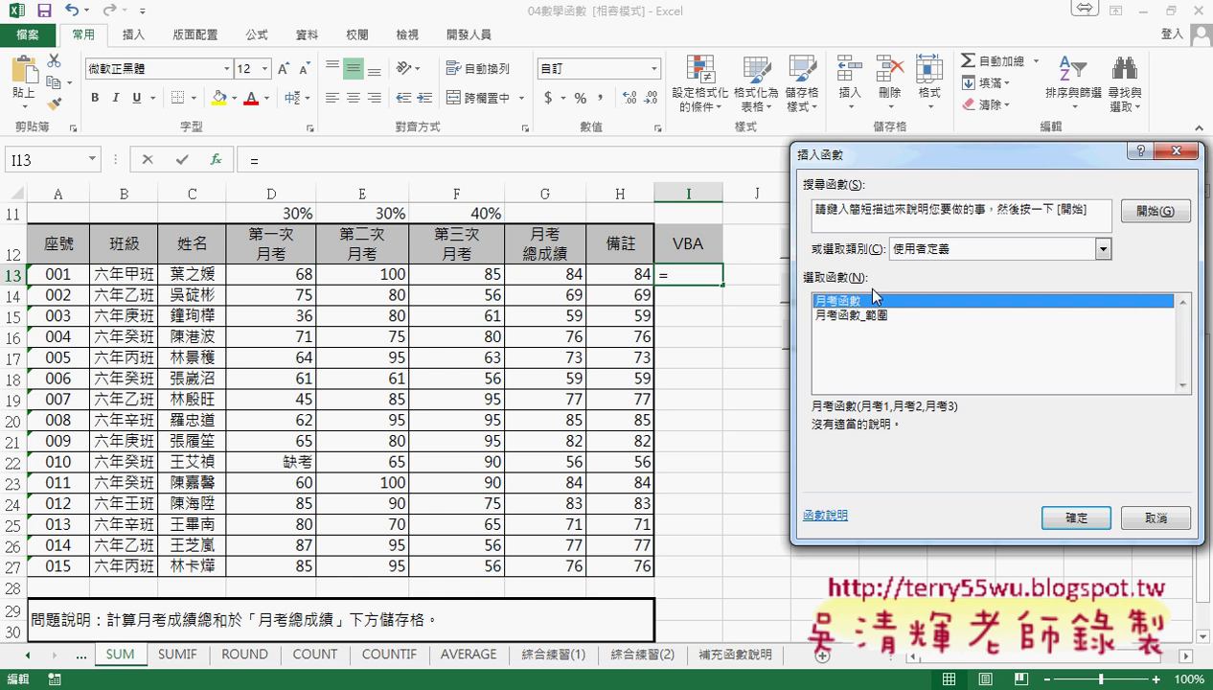
# Step: Compare the 月考函數_範圍 and 月考函數 descriptions, then choose 月考函數
pyautogui.click(859, 318)
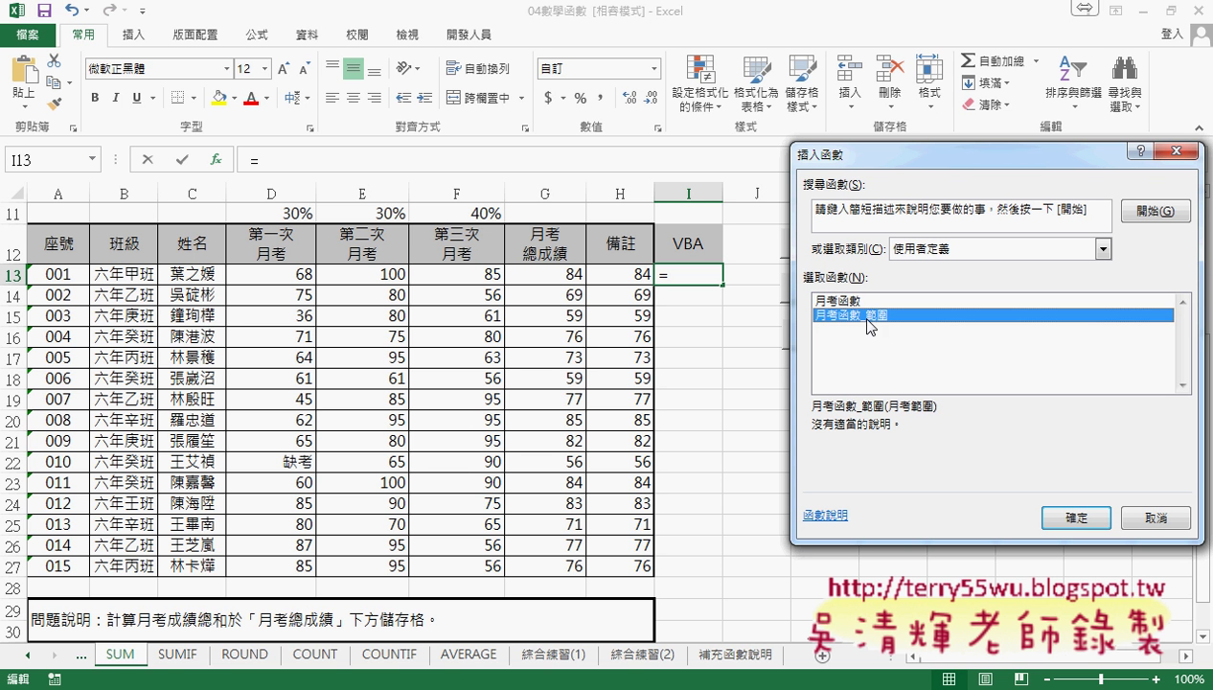
pyautogui.click(867, 302)
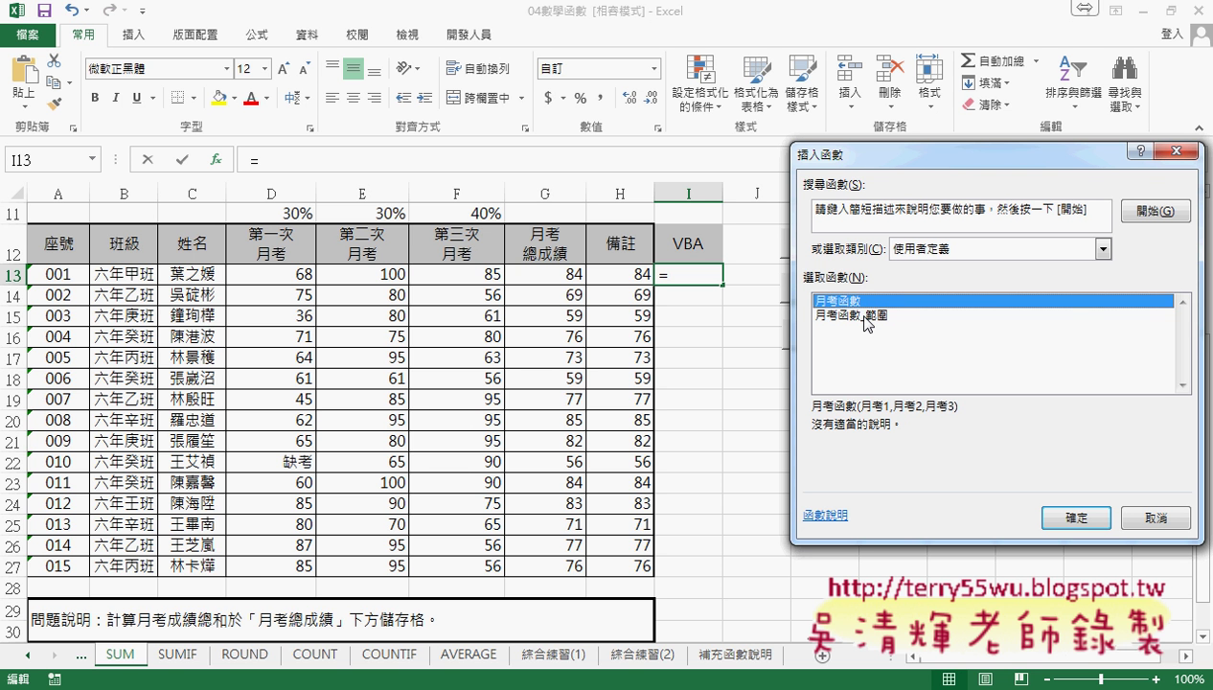
pyautogui.click(868, 316)
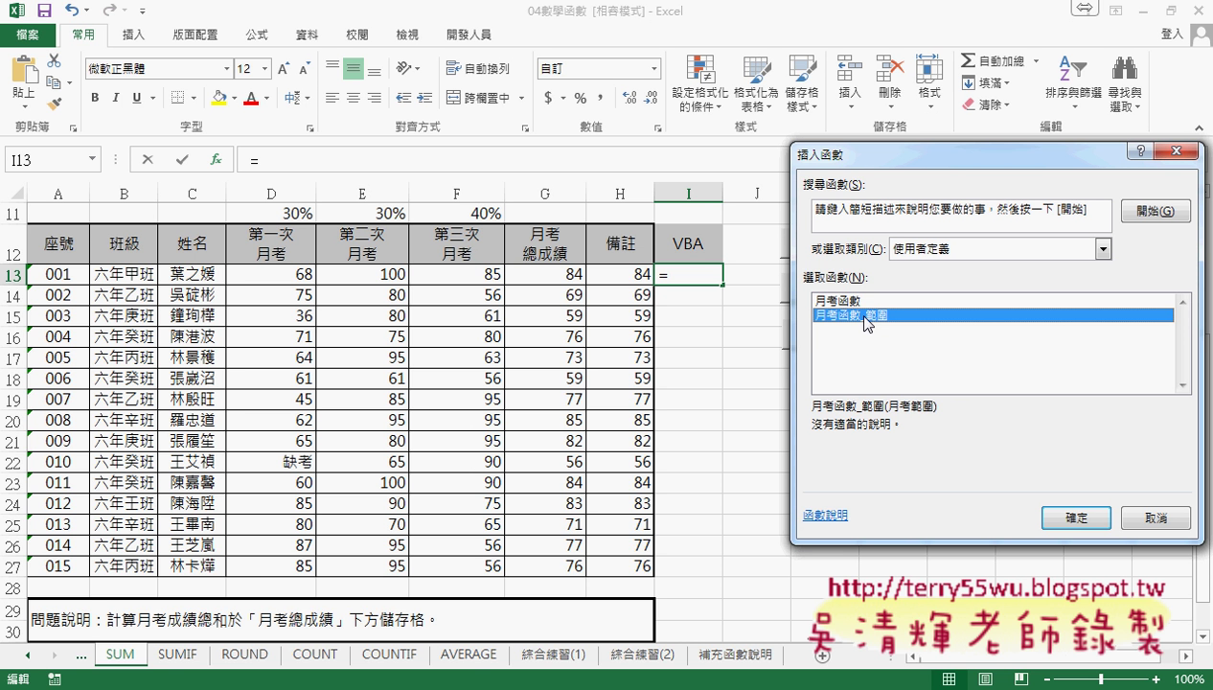
pyautogui.click(866, 302)
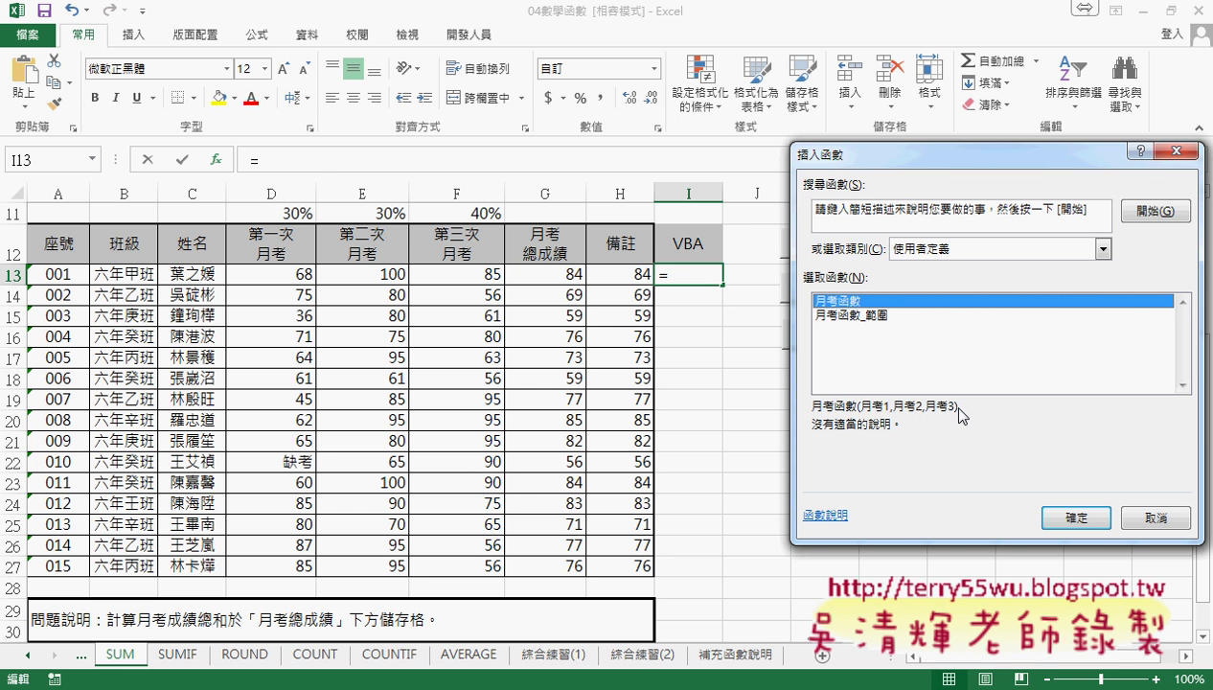
pyautogui.click(1075, 517)
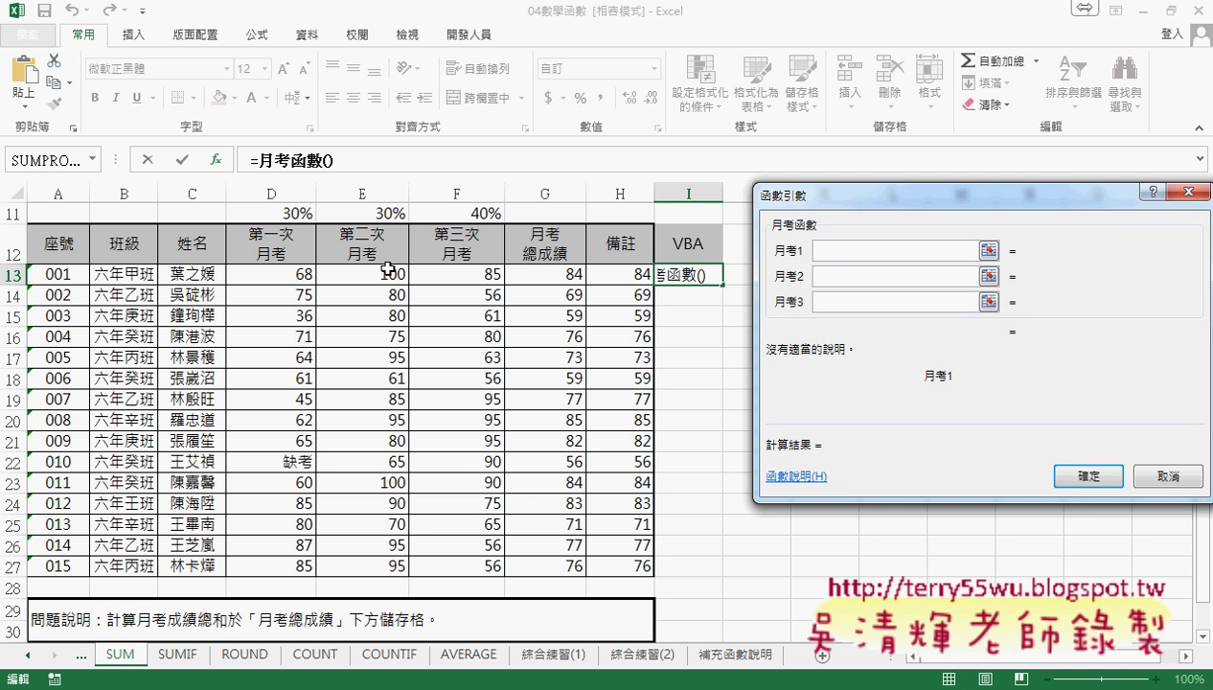
# Step: Enter =月考函數(D13,E13,F13) in I13 and fill it down to I27
pyautogui.click(280, 275)
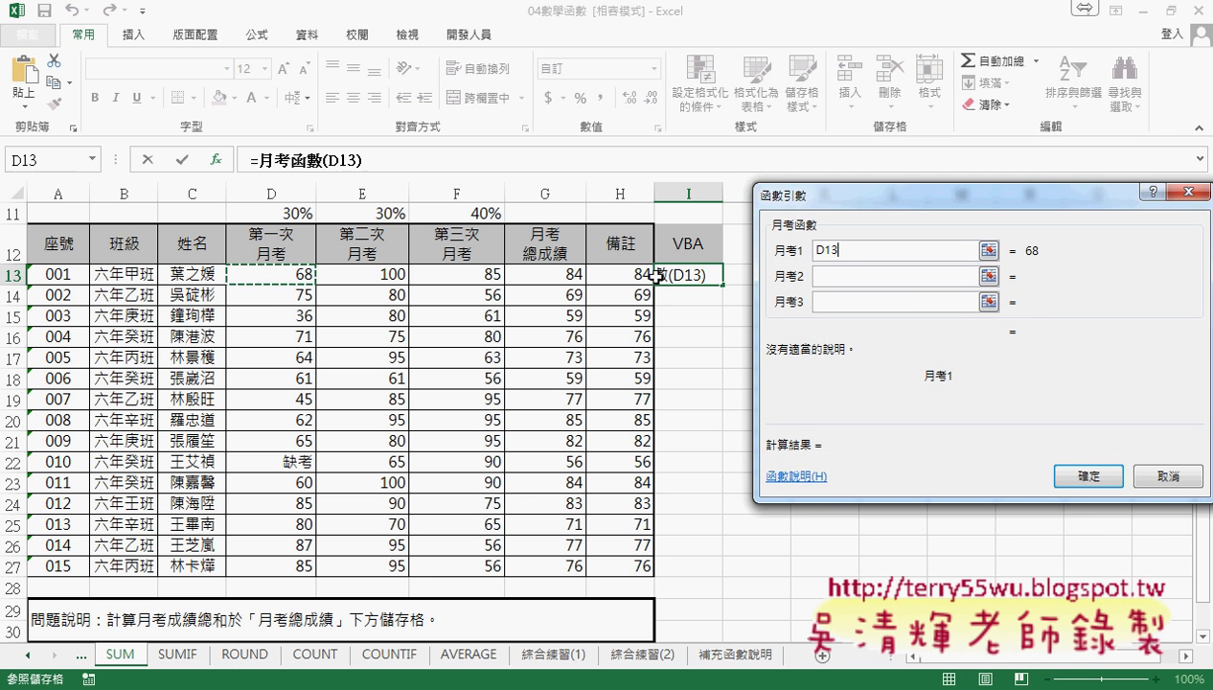
pyautogui.click(397, 273)
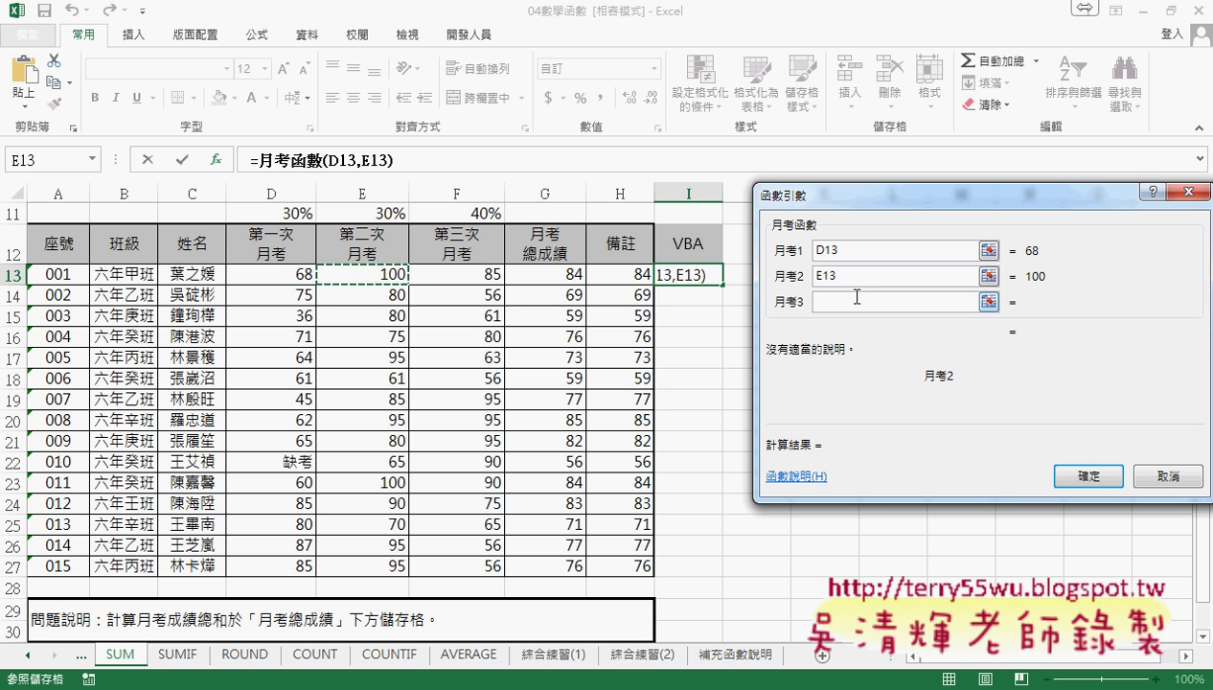
pyautogui.click(480, 275)
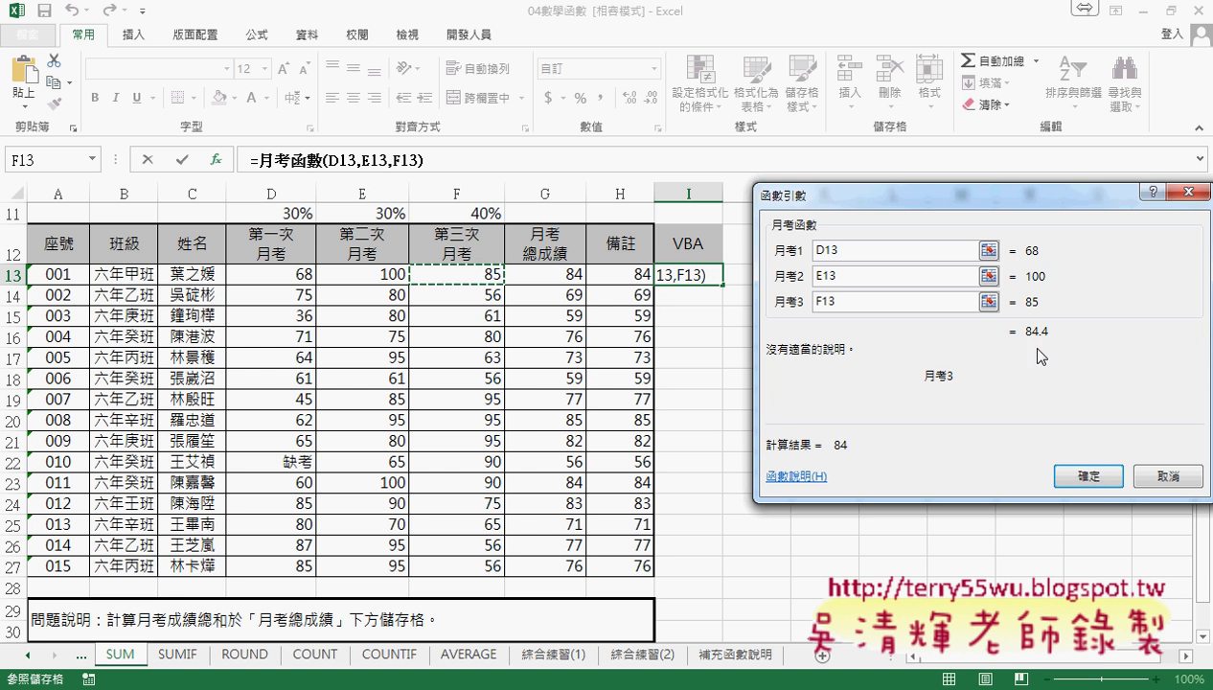
pyautogui.click(1087, 475)
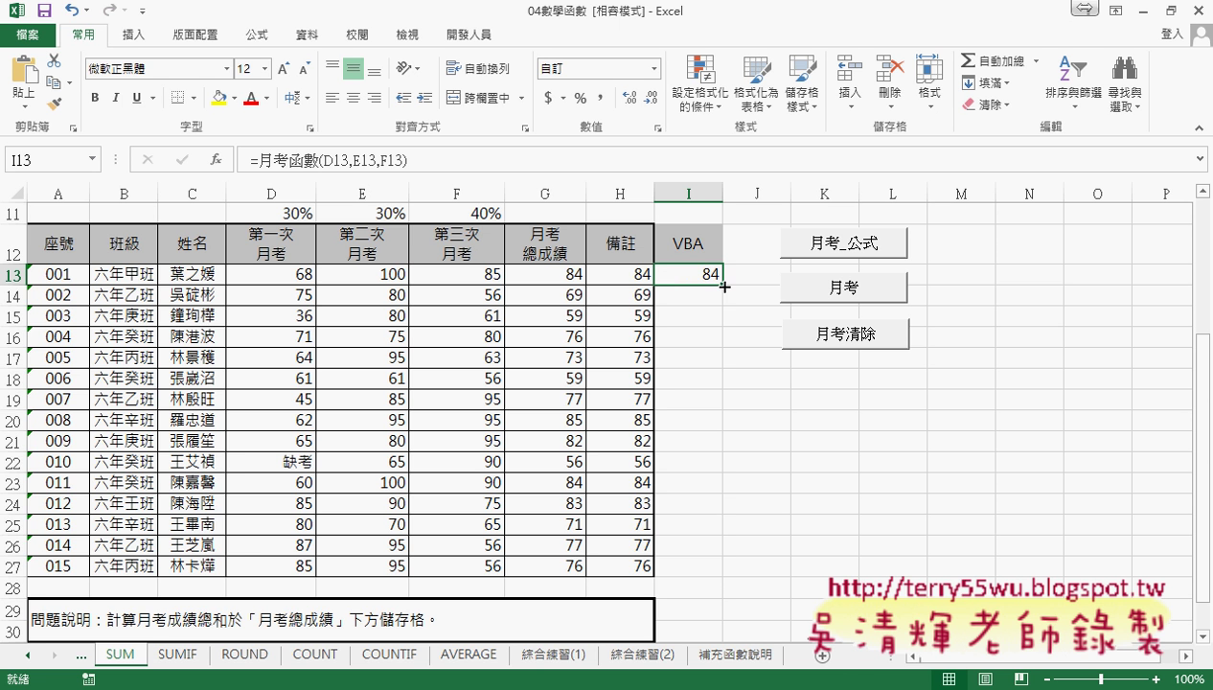
pyautogui.doubleClick(724, 285)
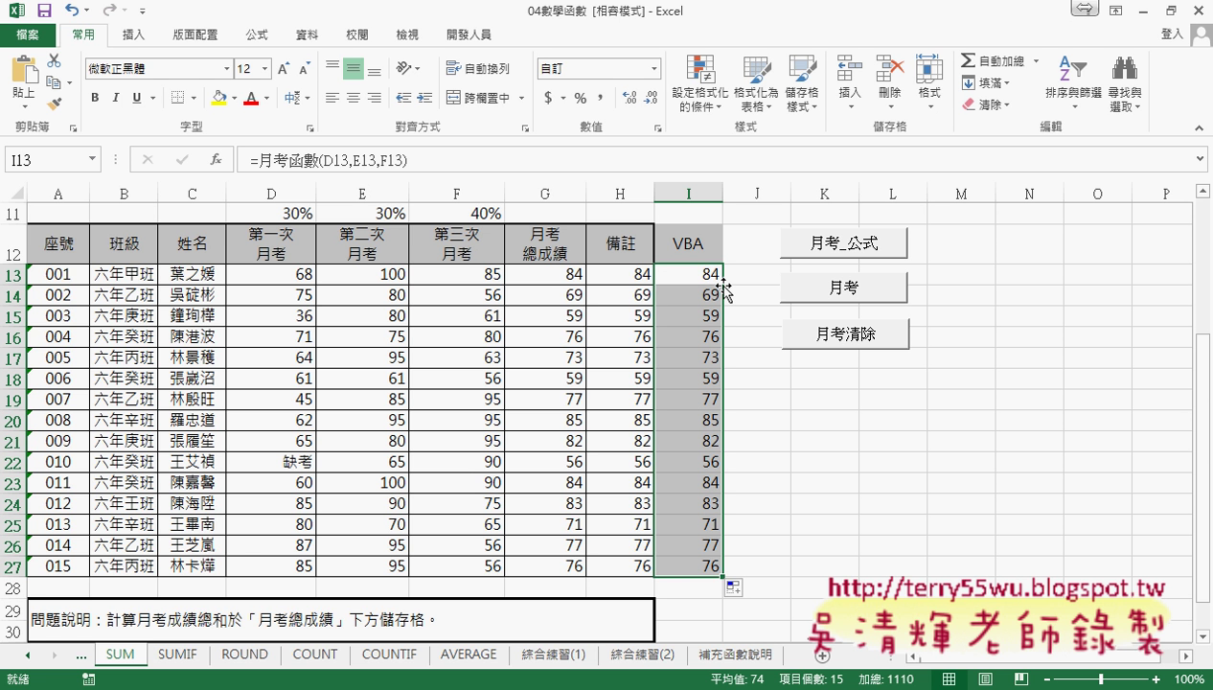
# Step: Delete the totals in I13:I27 and start a new function insertion in I13
pyautogui.press('Delete')
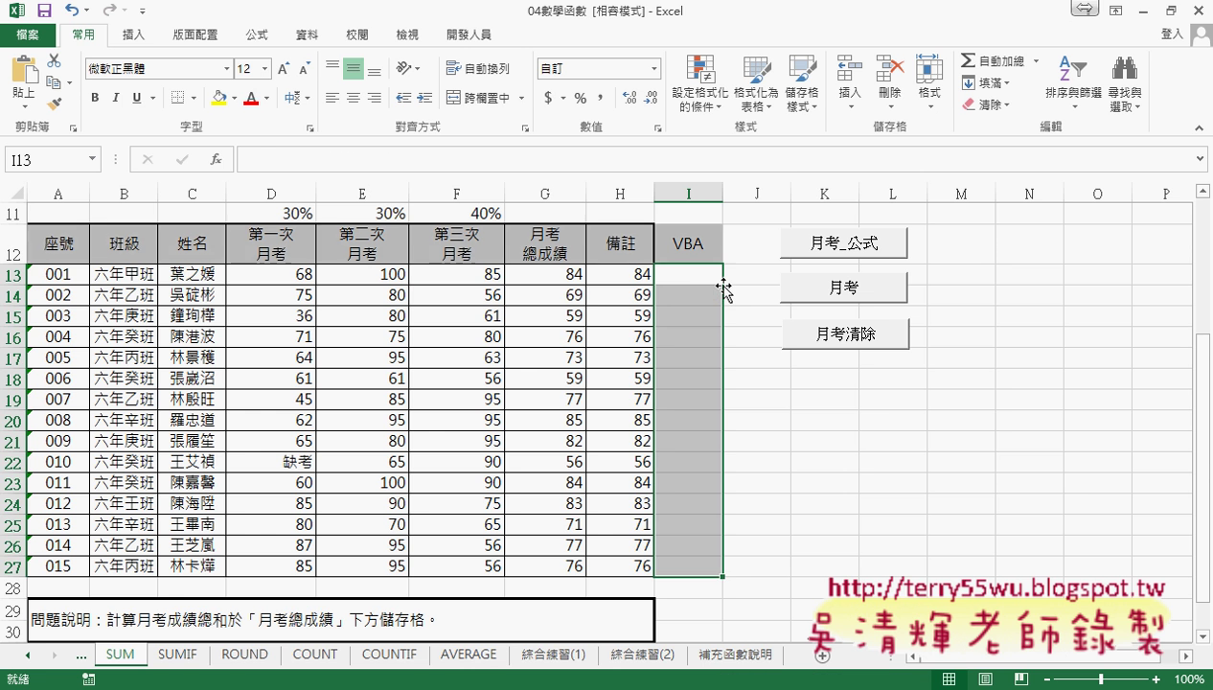
pyautogui.click(704, 274)
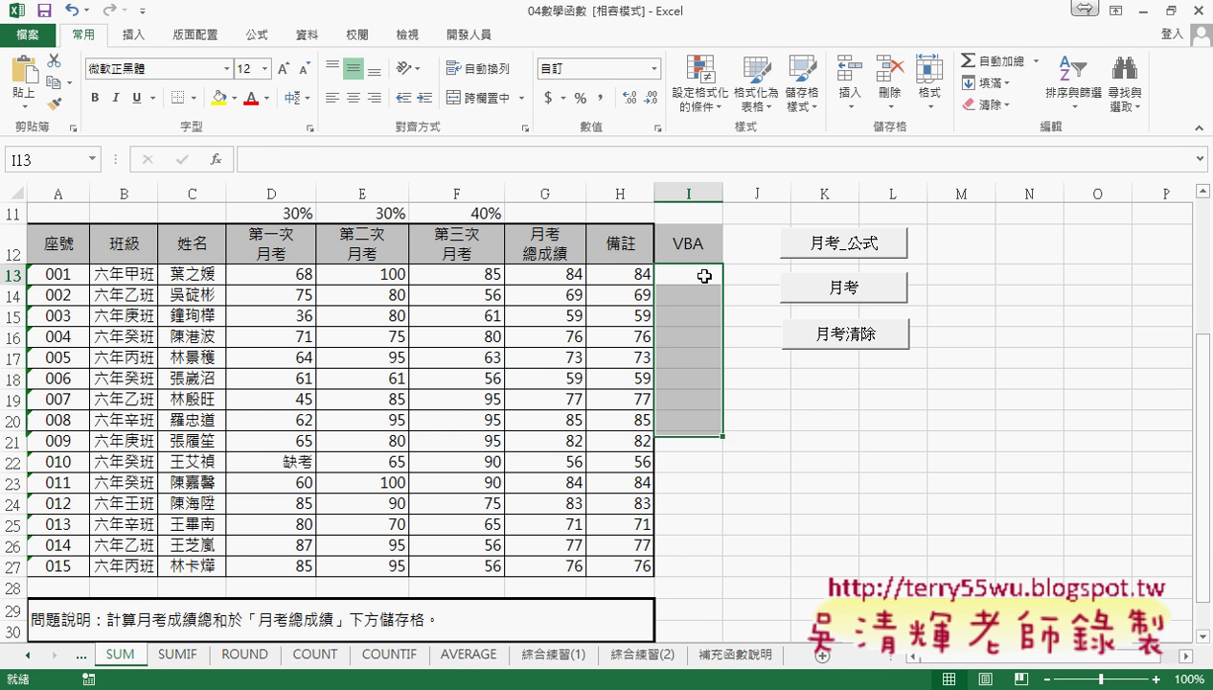
pyautogui.click(216, 159)
# Step: Enter =月考函數_範圍(D13:F13) in I13 and fill it down through I27
pyautogui.click(836, 324)
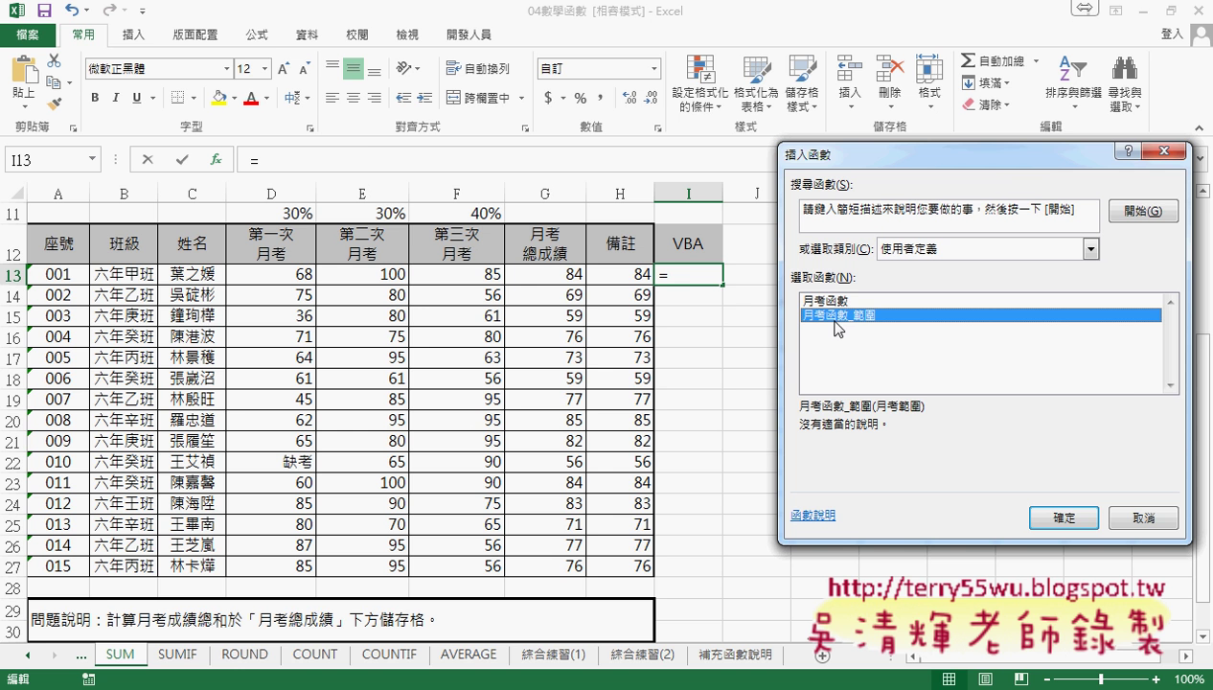
pyautogui.click(1057, 519)
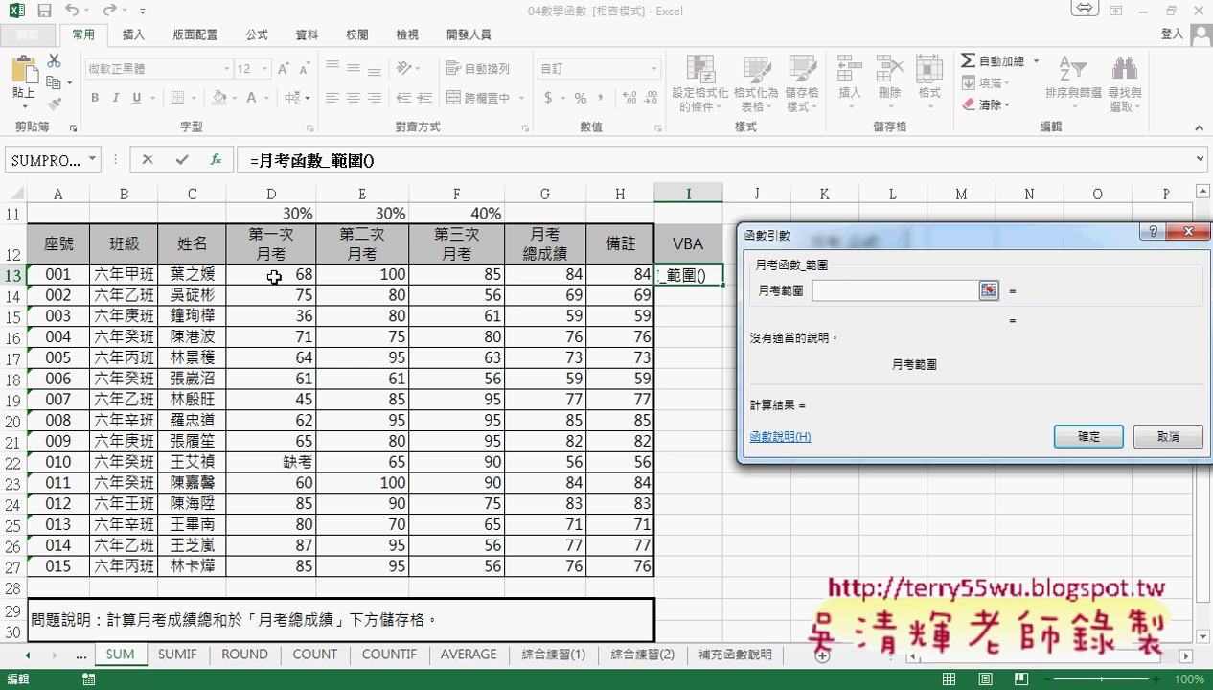
pyautogui.moveTo(259, 274); pyautogui.dragTo(474, 276)
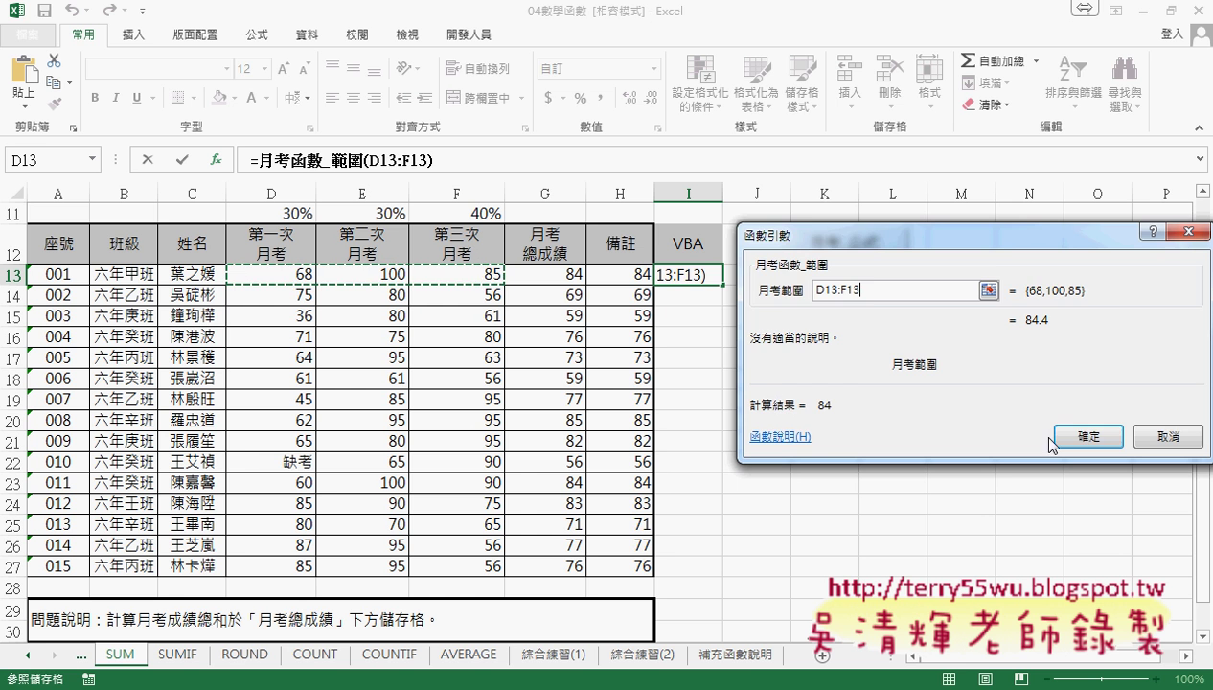
pyautogui.click(1089, 436)
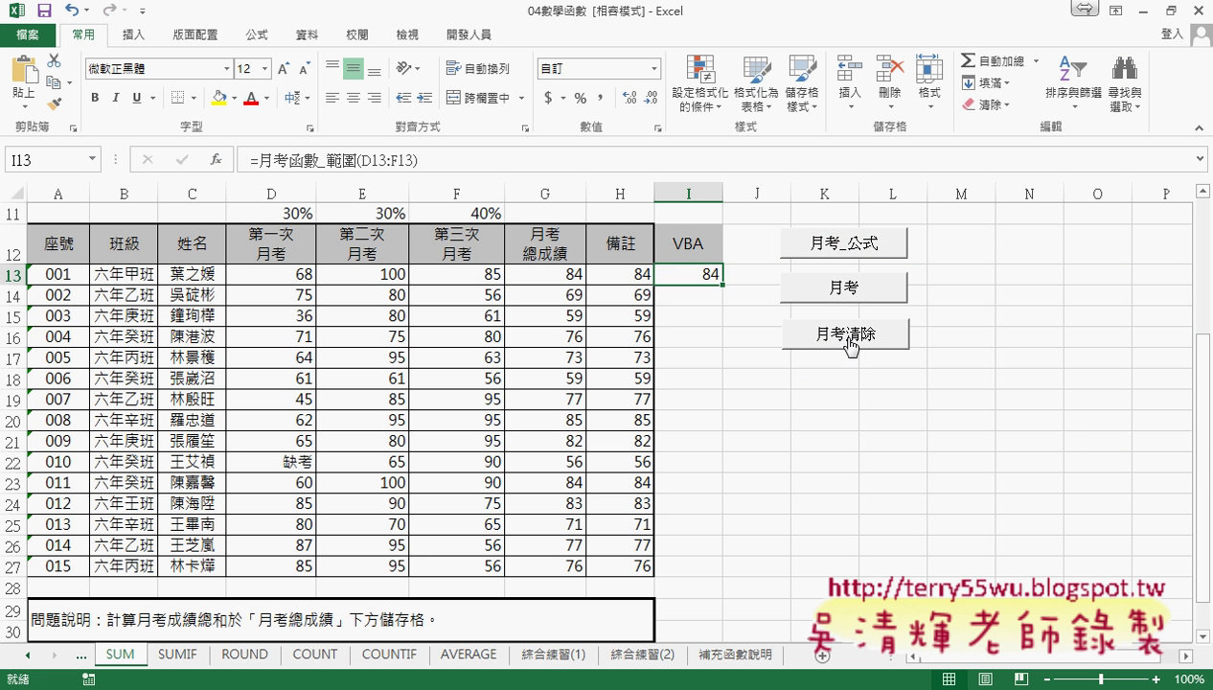
pyautogui.moveTo(722, 284); pyautogui.dragTo(722, 577)
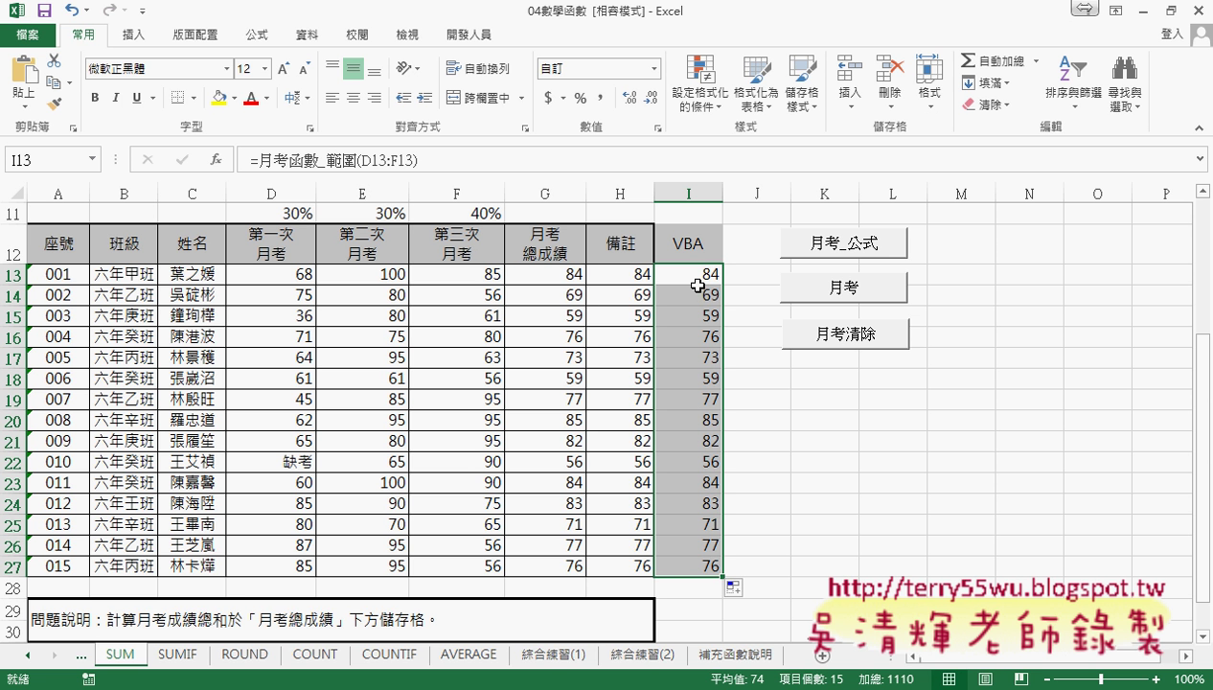
# Step: Reopen the VBA editor from the Developer tab, widen it, and select 月考函數's Function keyword
pyautogui.click(461, 35)
pyautogui.click(36, 81)
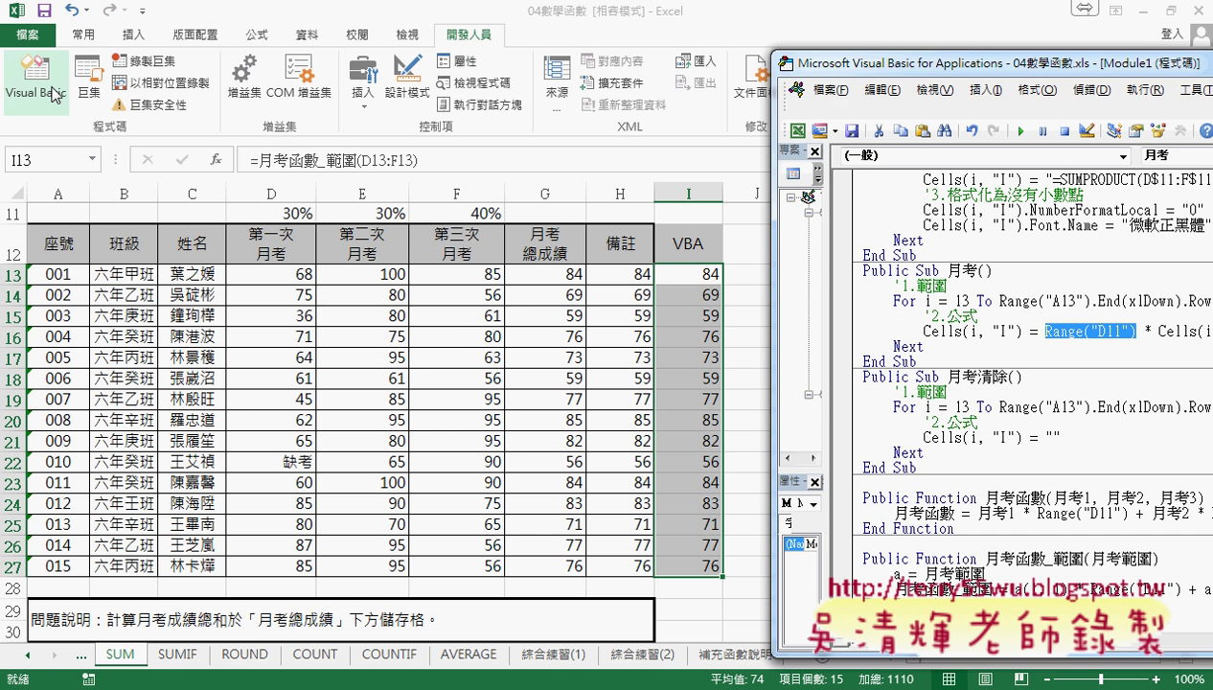
pyautogui.moveTo(911, 73); pyautogui.dragTo(580, 32)
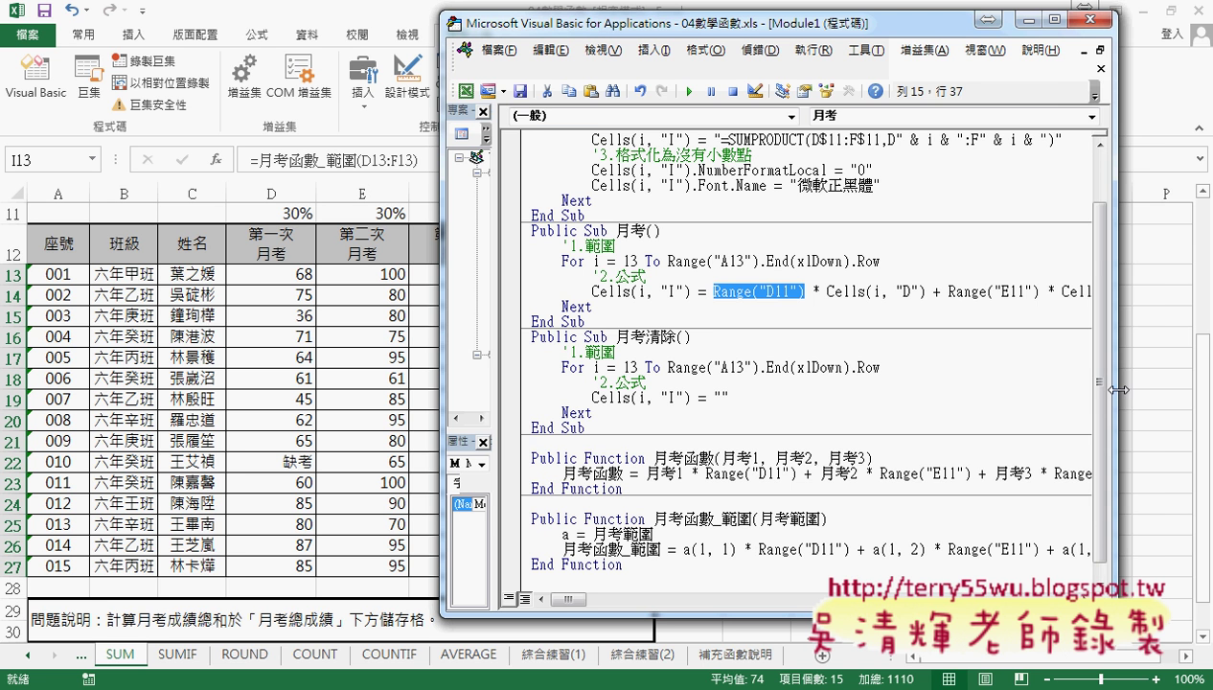
pyautogui.moveTo(1118, 389); pyautogui.dragTo(1202, 386)
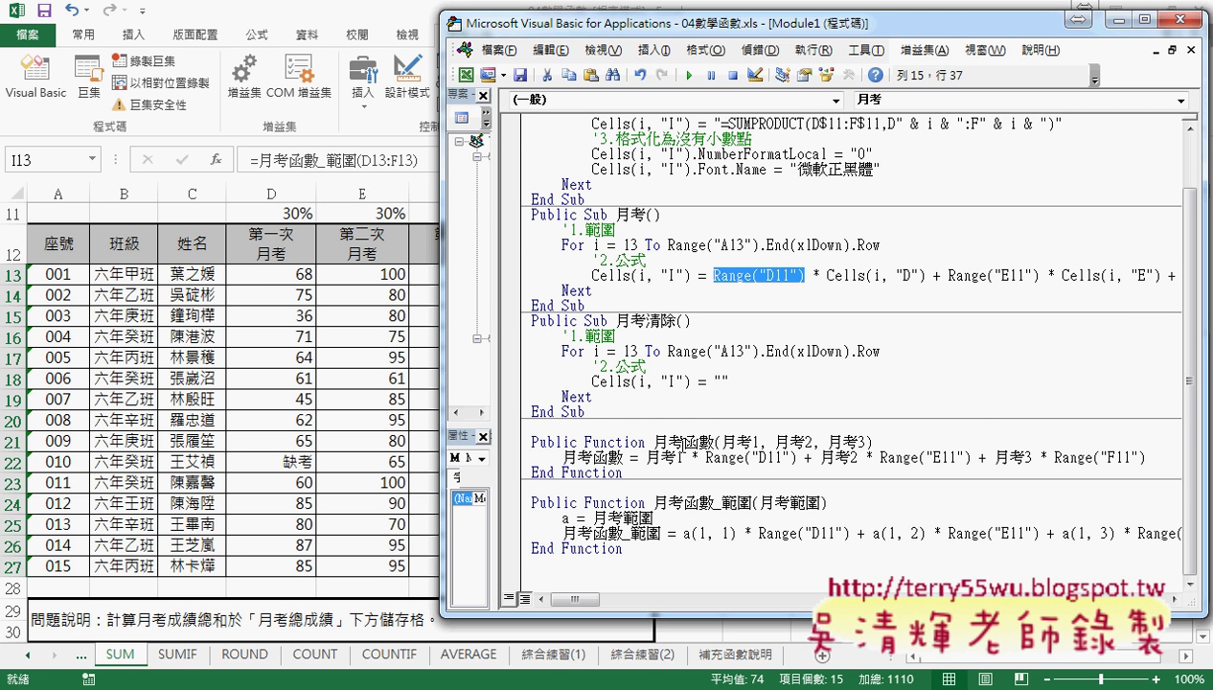
pyautogui.moveTo(586, 441); pyautogui.dragTo(642, 442)
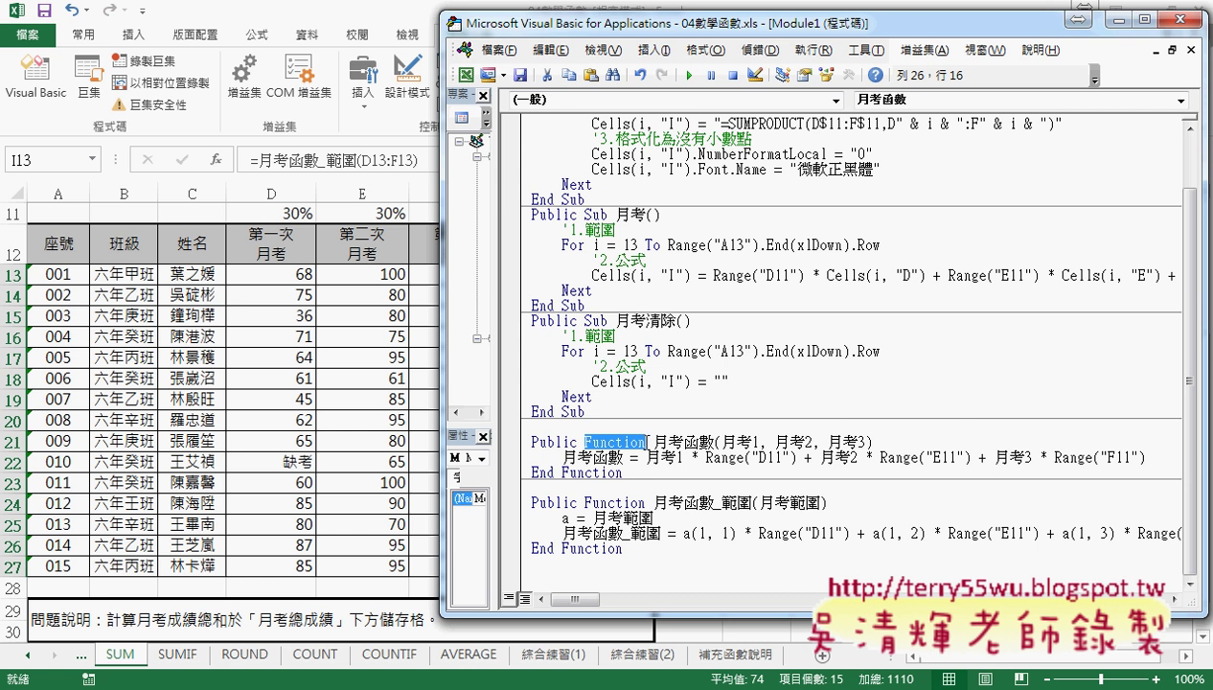
pyautogui.click(655, 50)
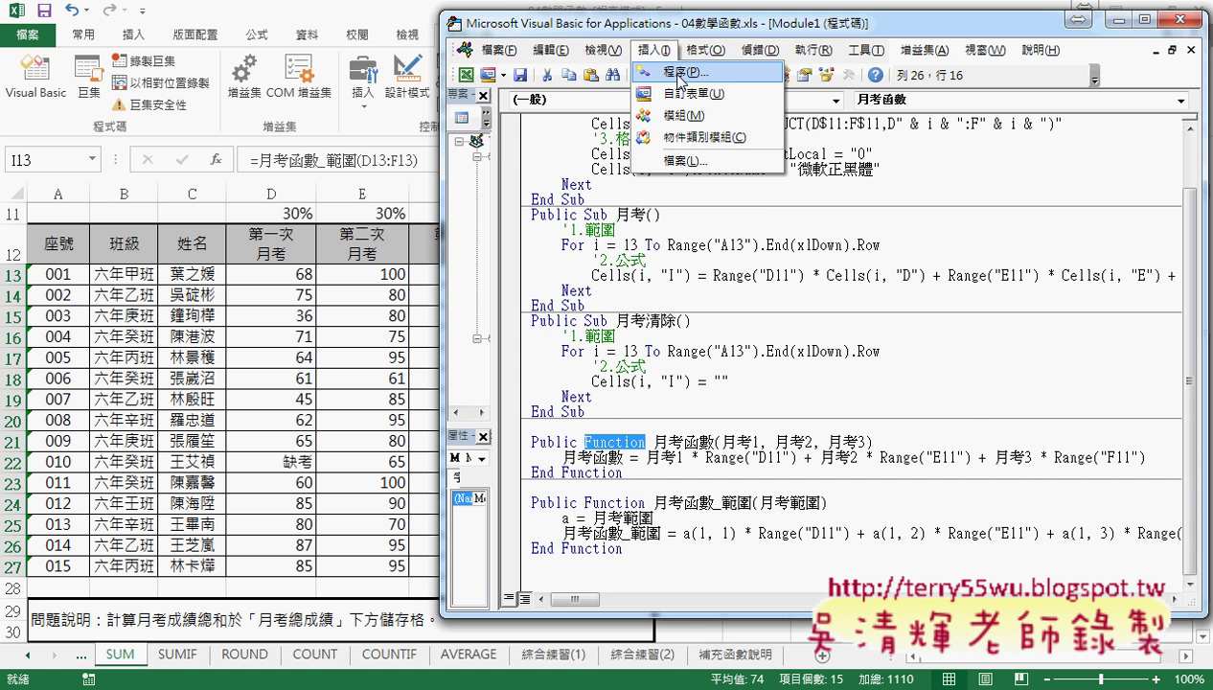
# Step: Preview adding a Function-type procedure in the Add Procedure dialog, then cancel it
pyautogui.click(678, 80)
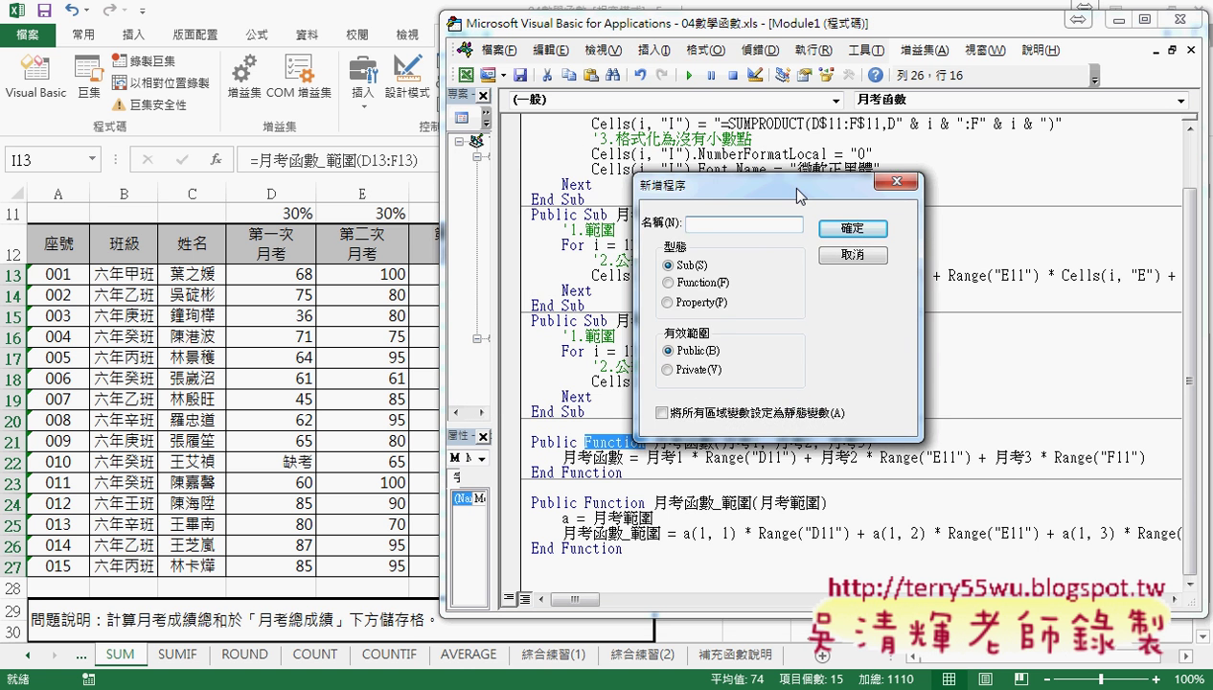
pyautogui.moveTo(624, 158); pyautogui.dragTo(825, 207)
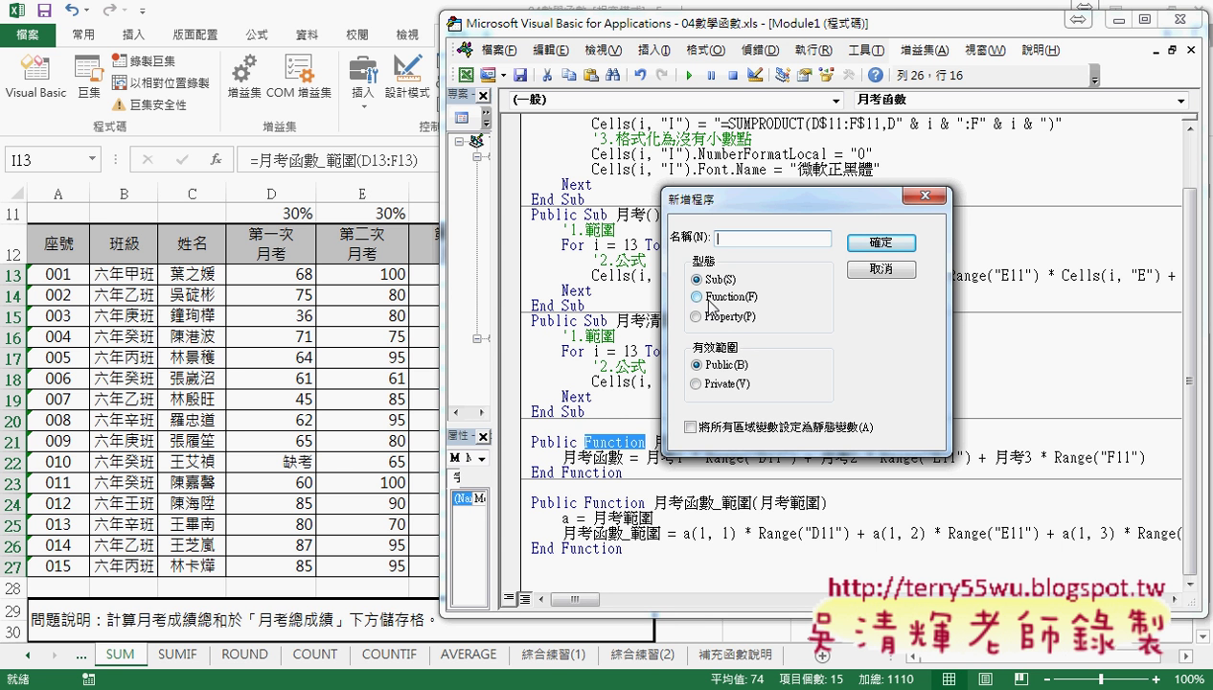
pyautogui.click(694, 297)
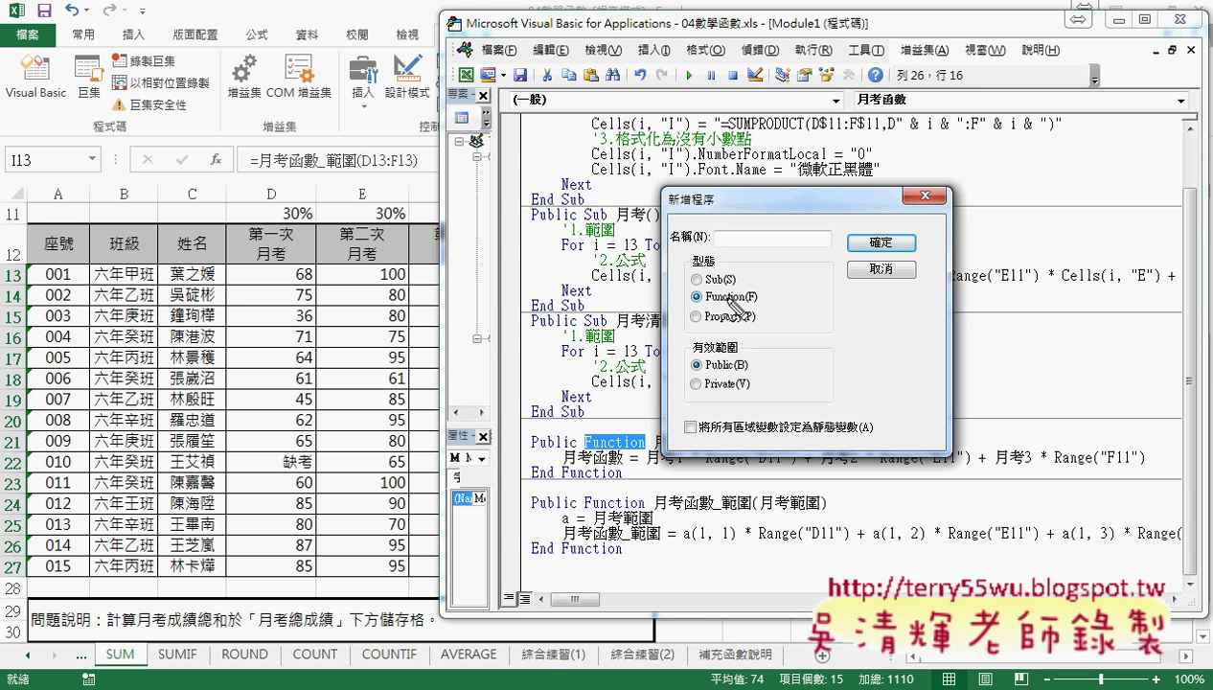
pyautogui.moveTo(209, 144)
pyautogui.mouseDown()
pyautogui.moveTo(219, 177)
pyautogui.moveTo(201, 169)
pyautogui.moveTo(317, 173)
pyautogui.mouseUp()
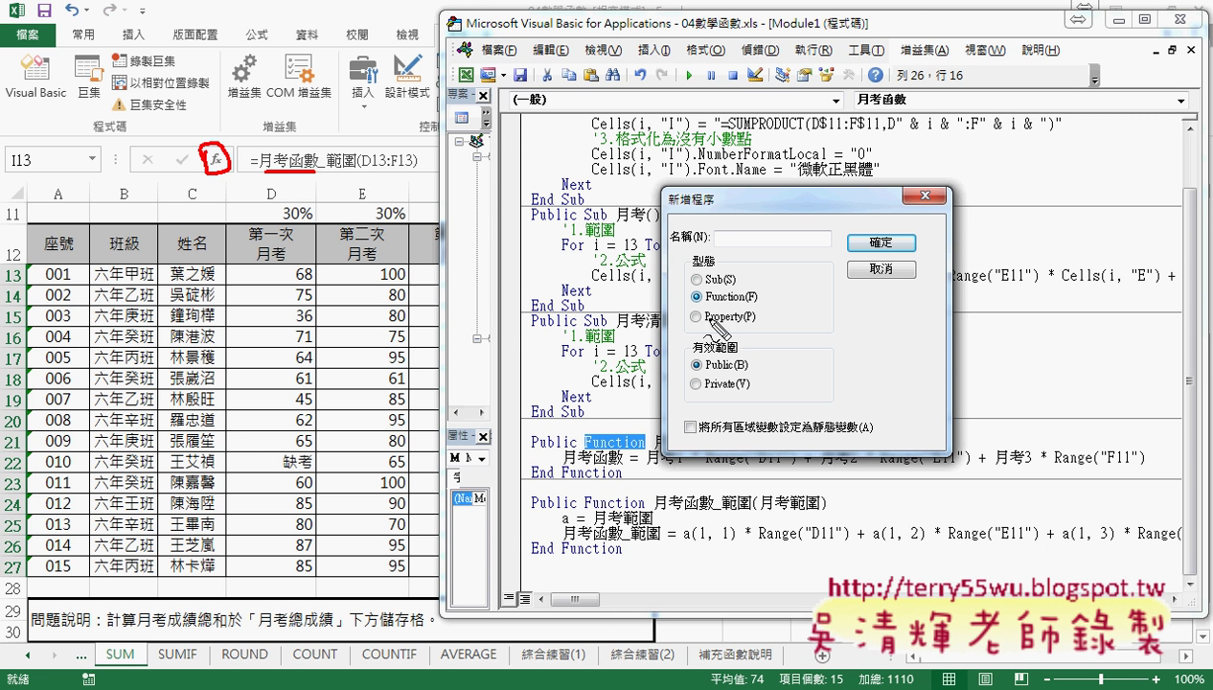
pyautogui.moveTo(705, 310); pyautogui.dragTo(754, 301)
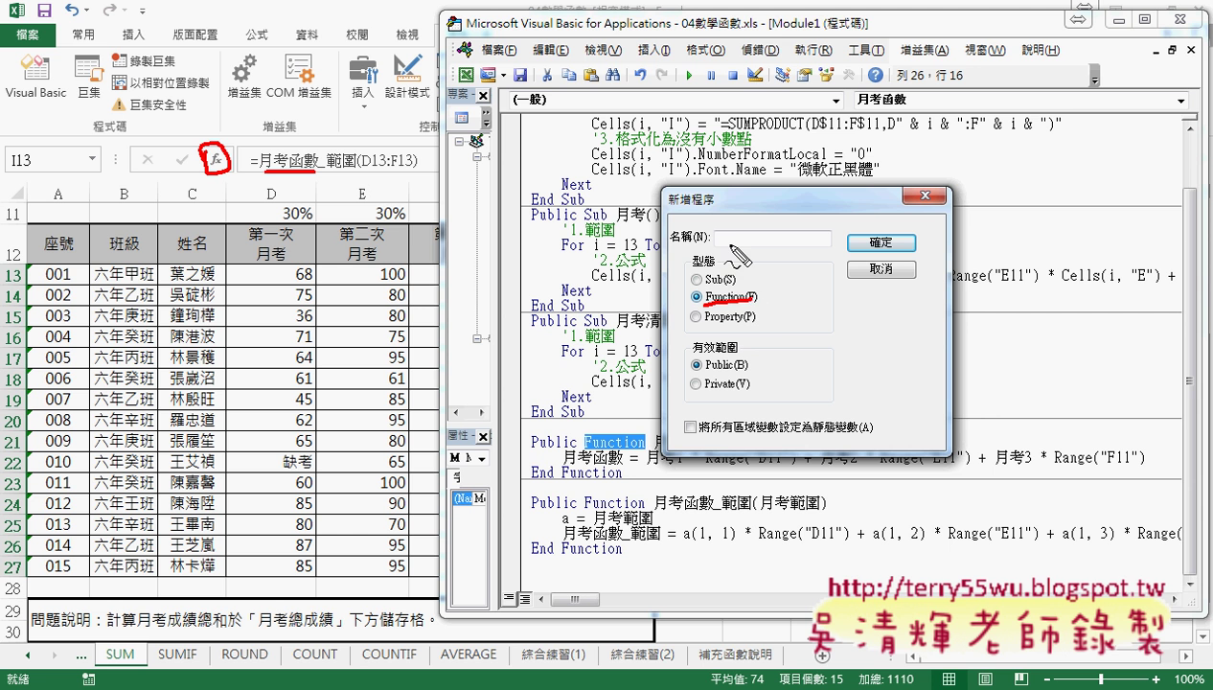
pyautogui.press('Escape')
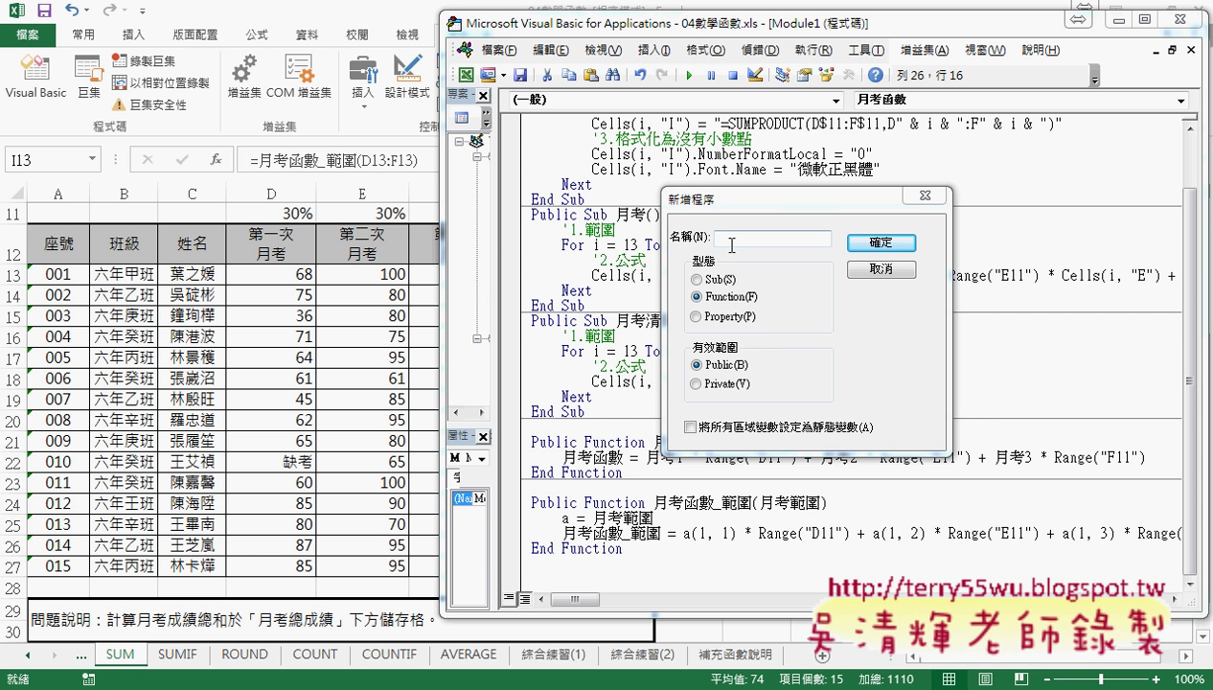
pyautogui.click(884, 270)
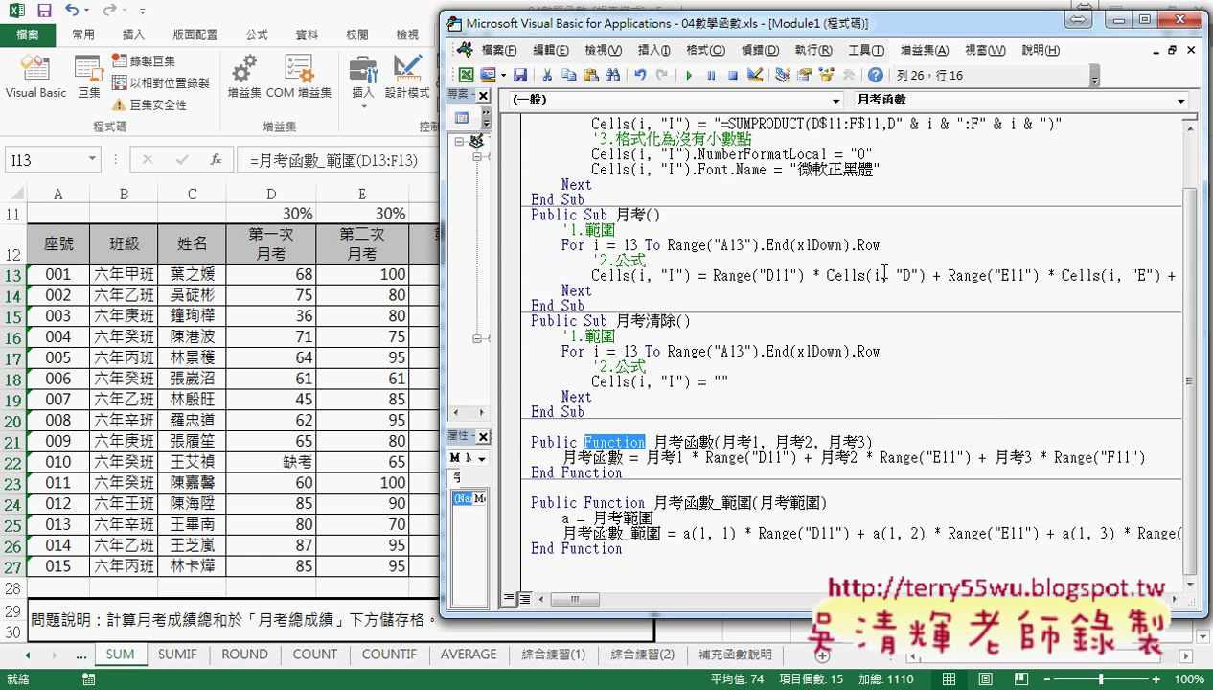
# Step: Select 月考函數's parameter list, then the _範圍(D13:F13) part of I13's formula
pyautogui.click(725, 442)
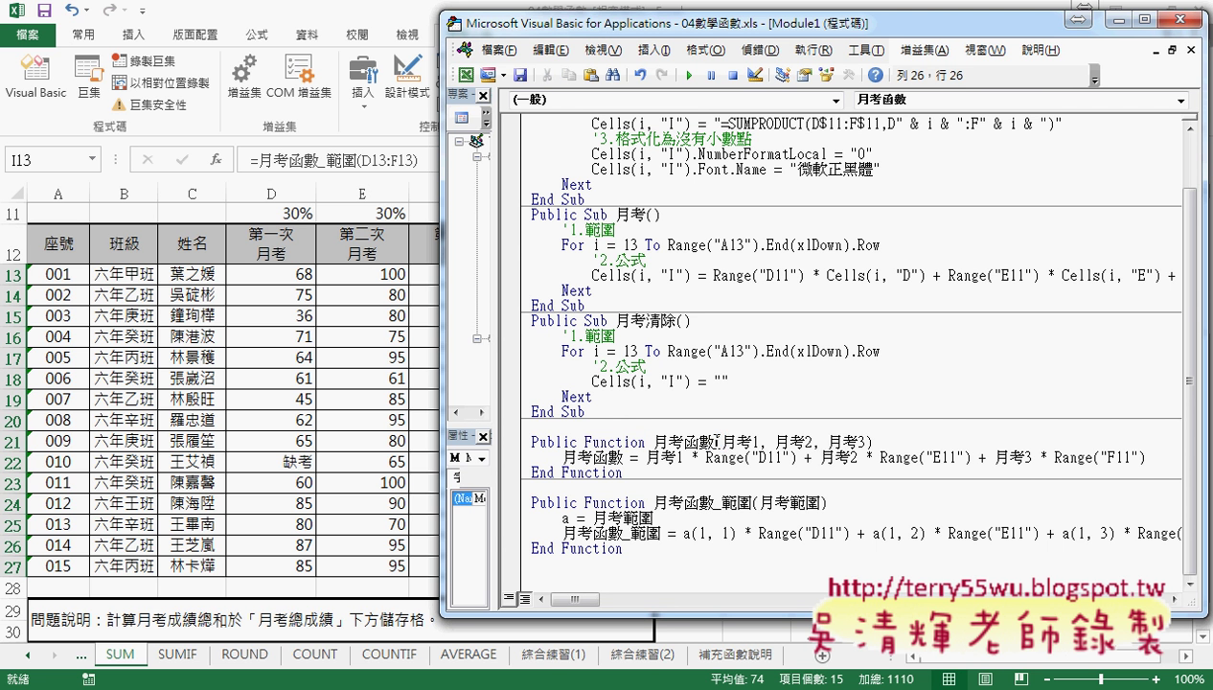
pyautogui.moveTo(717, 441); pyautogui.dragTo(883, 441)
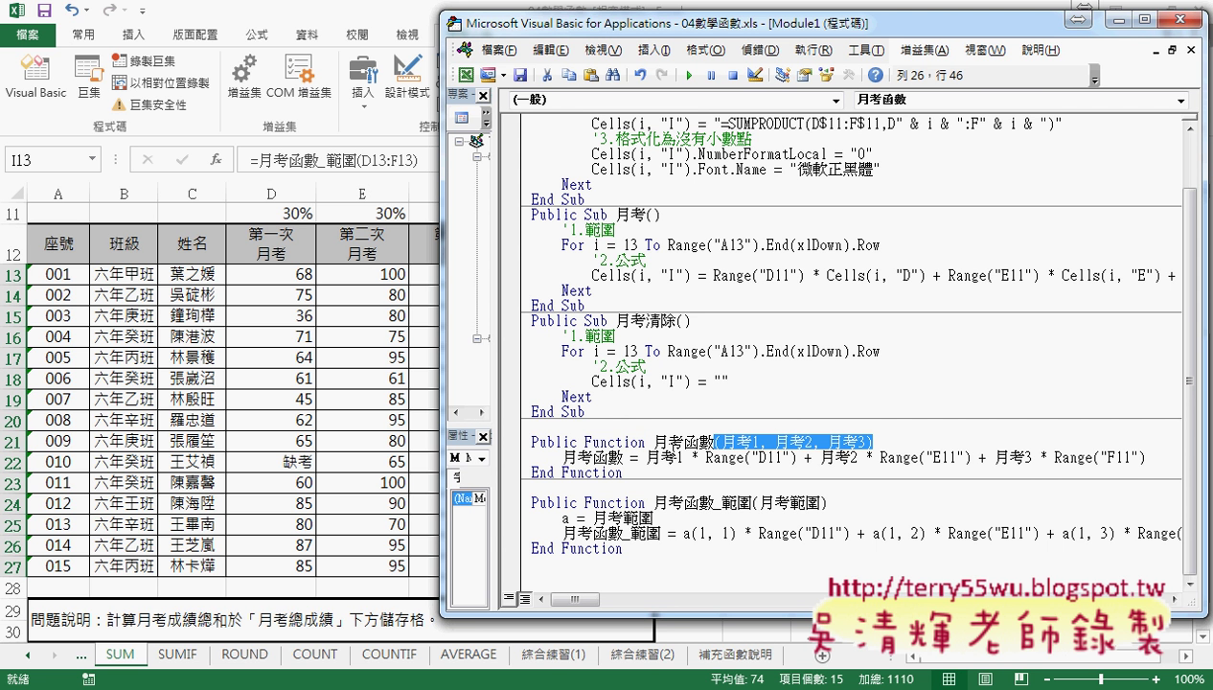
pyautogui.click(673, 447)
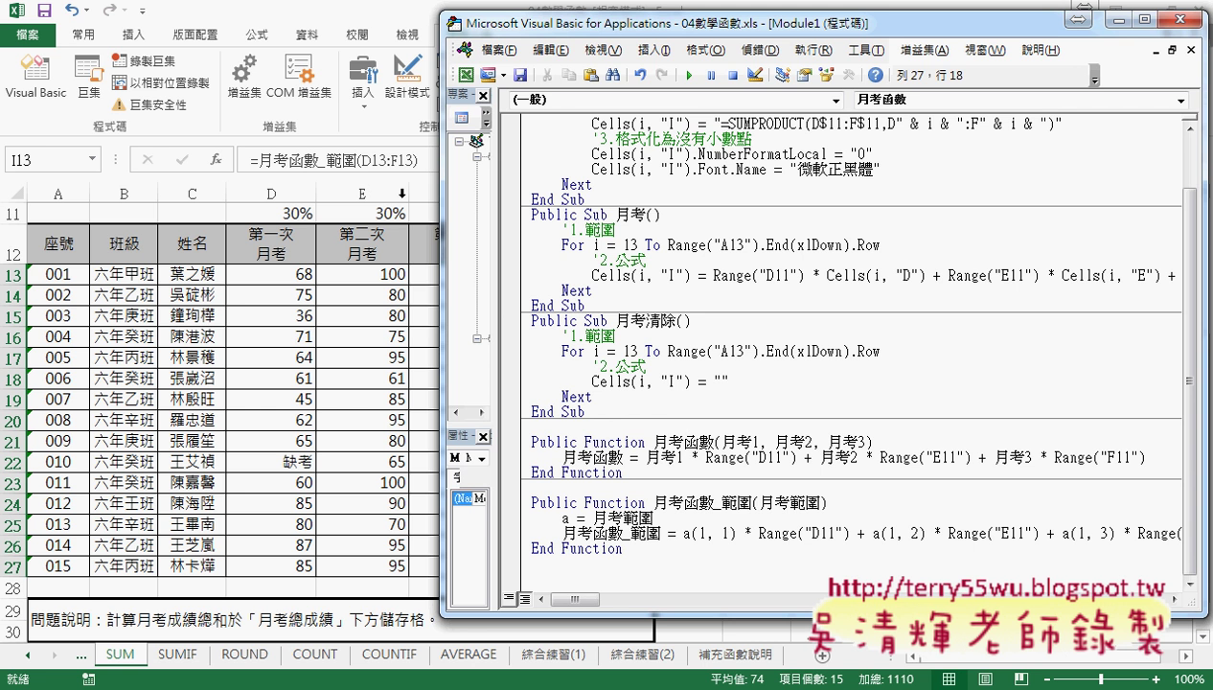
pyautogui.moveTo(312, 159); pyautogui.dragTo(414, 159)
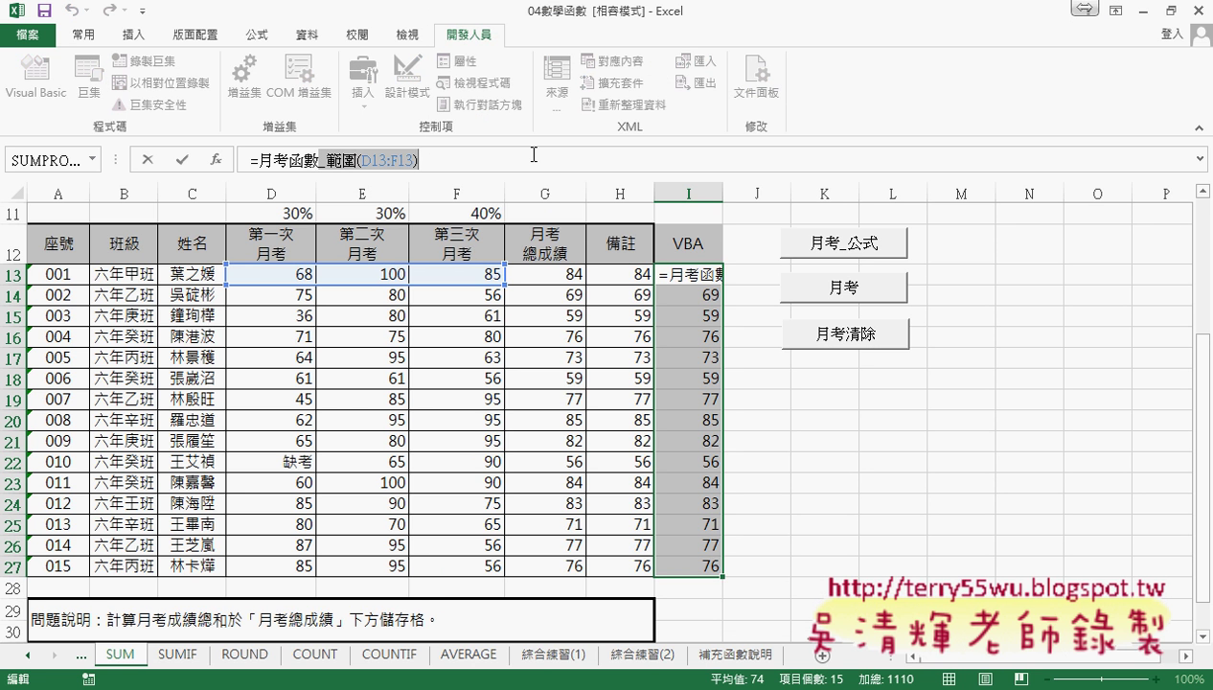
# Step: Cut I13's formula back to =月考函數 and insert it to show its 月考1–月考3 argument prompts
pyautogui.press('BackSpace')
pyautogui.click(290, 160)
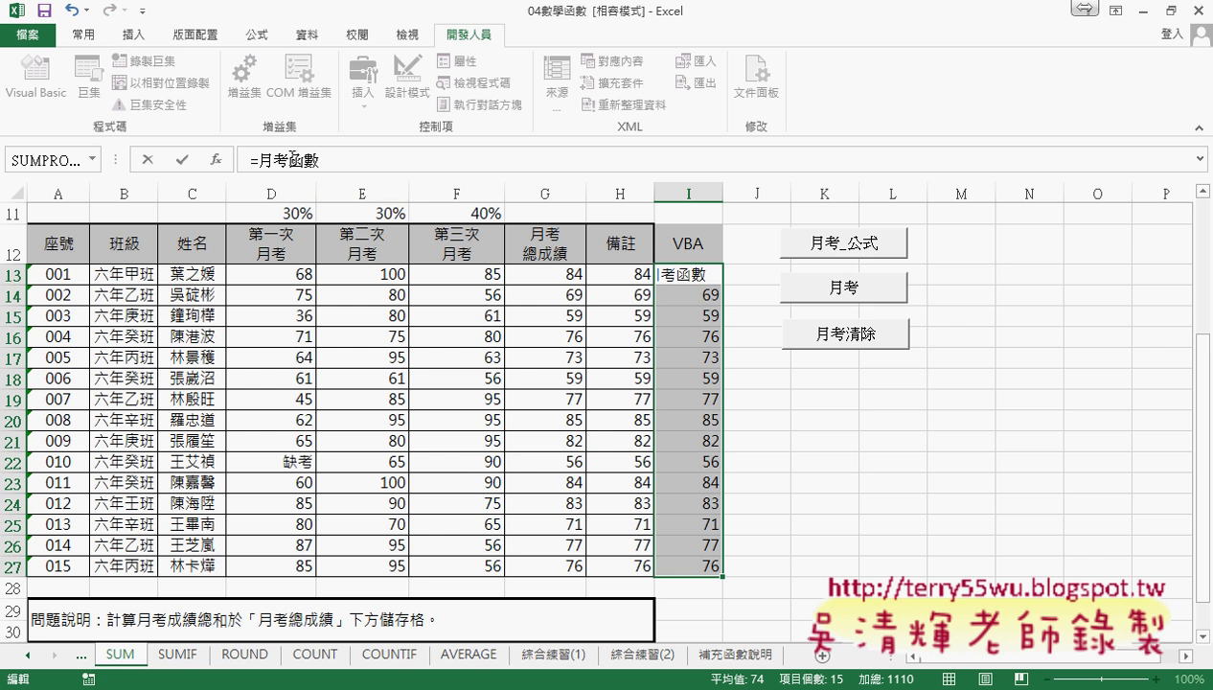
pyautogui.click(215, 159)
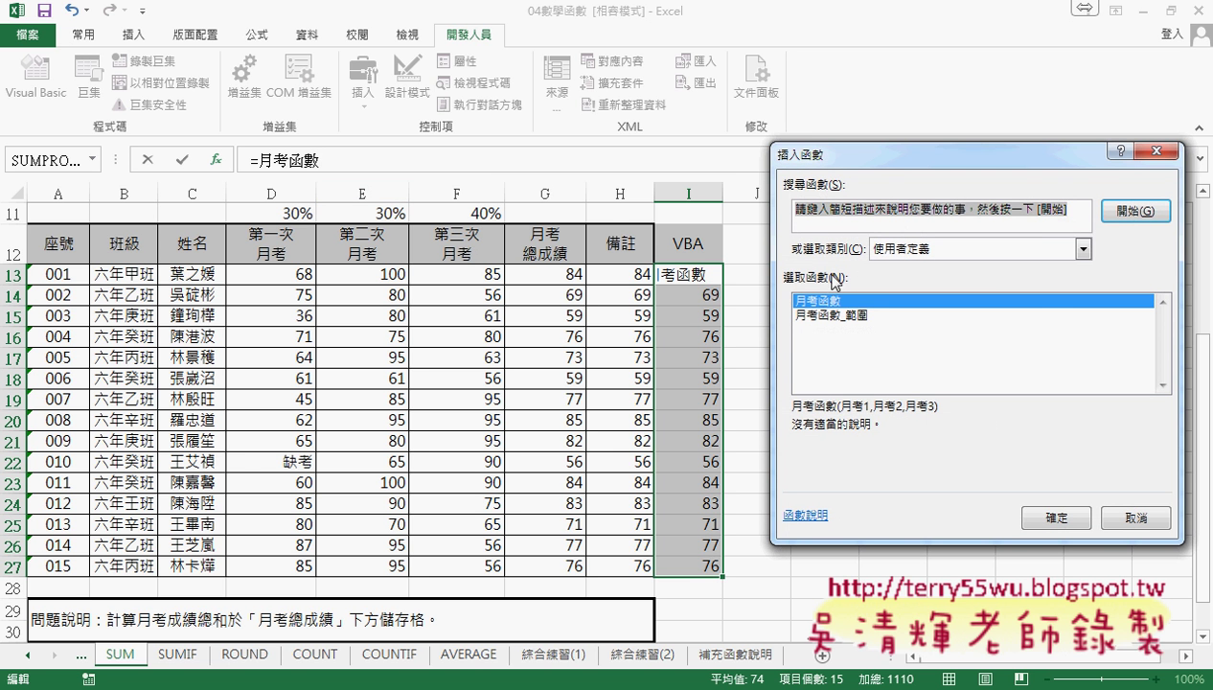
pyautogui.click(1054, 517)
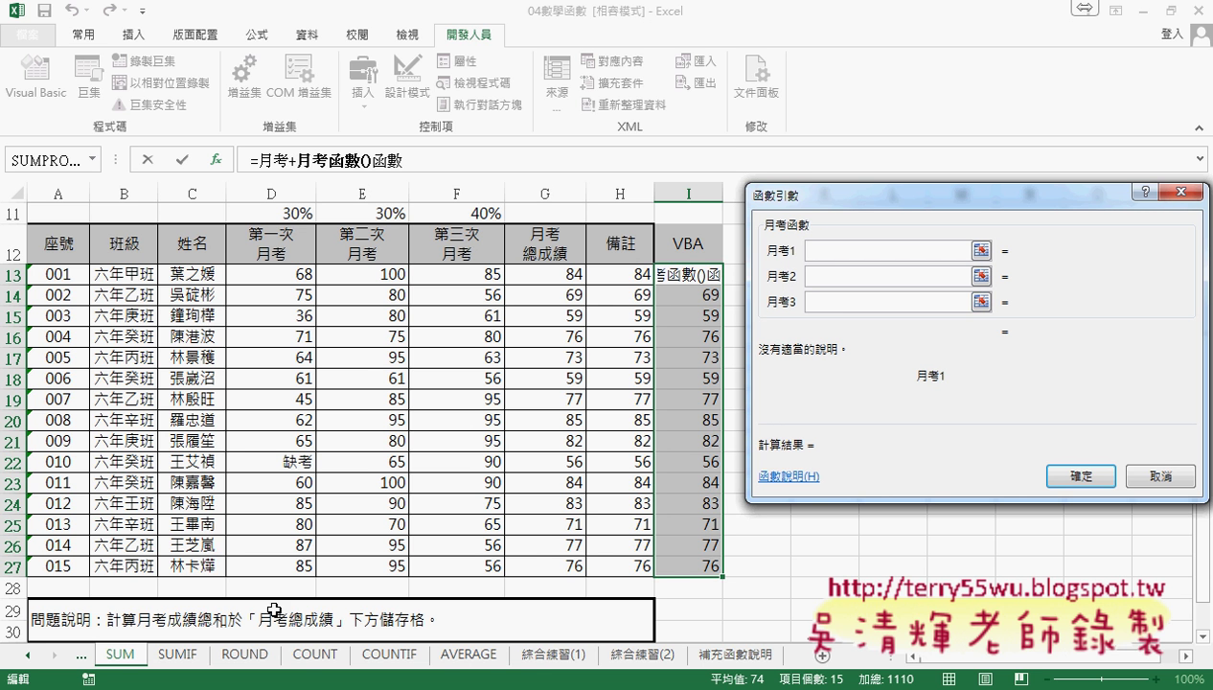
# Step: Glance at the VBA code, then cancel the arguments so I13 keeps =月考函數_範圍(D13:F13)
pyautogui.moveTo(379, 670)
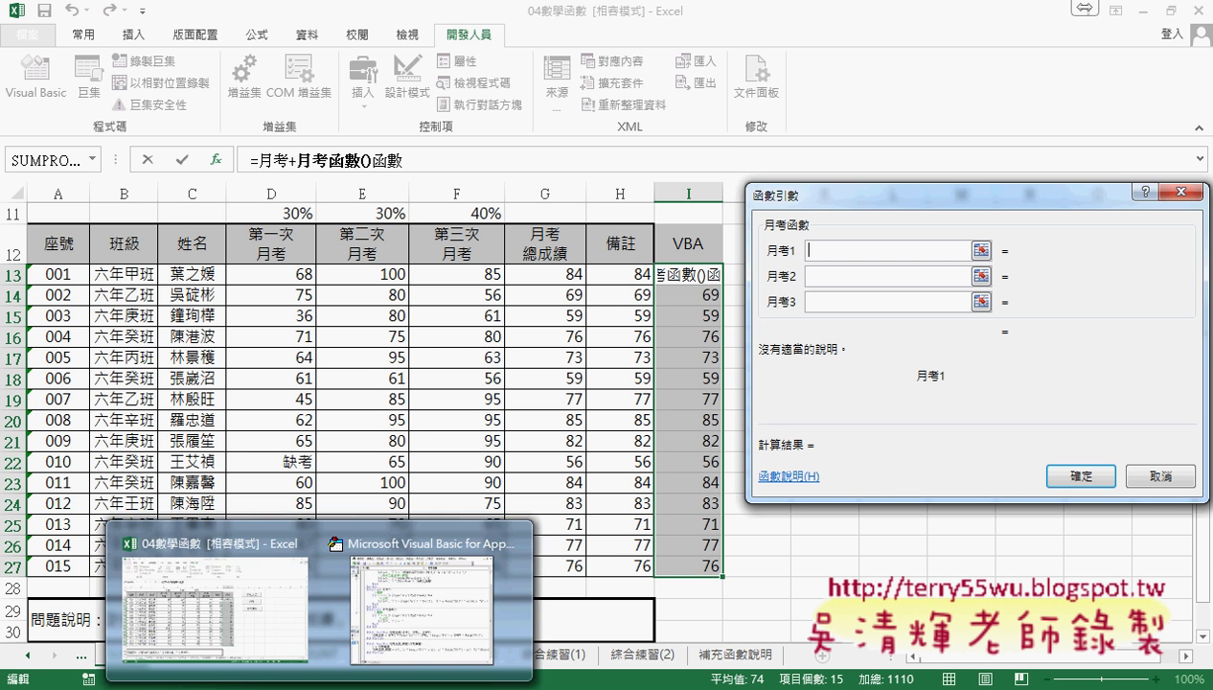
pyautogui.click(436, 607)
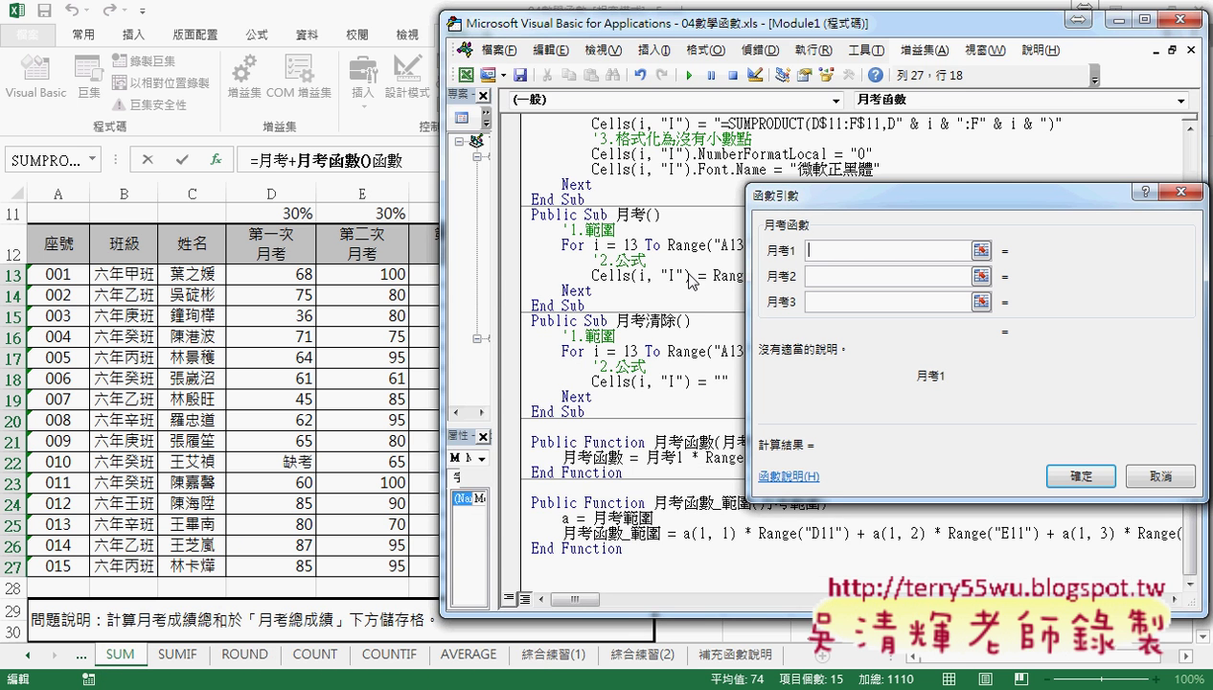
pyautogui.click(1155, 486)
pyautogui.click(1159, 538)
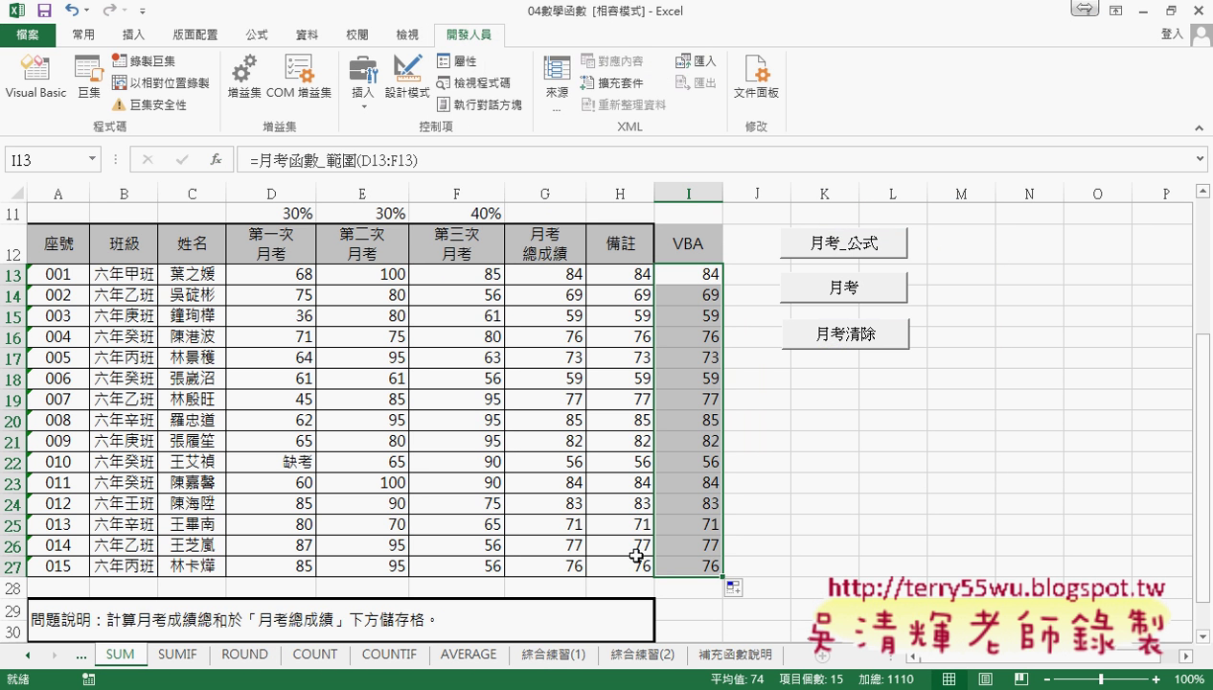
# Step: Open Module1 and try replacing Range("D11") in 月考函數 with 0.3, then undo it
pyautogui.click(54, 91)
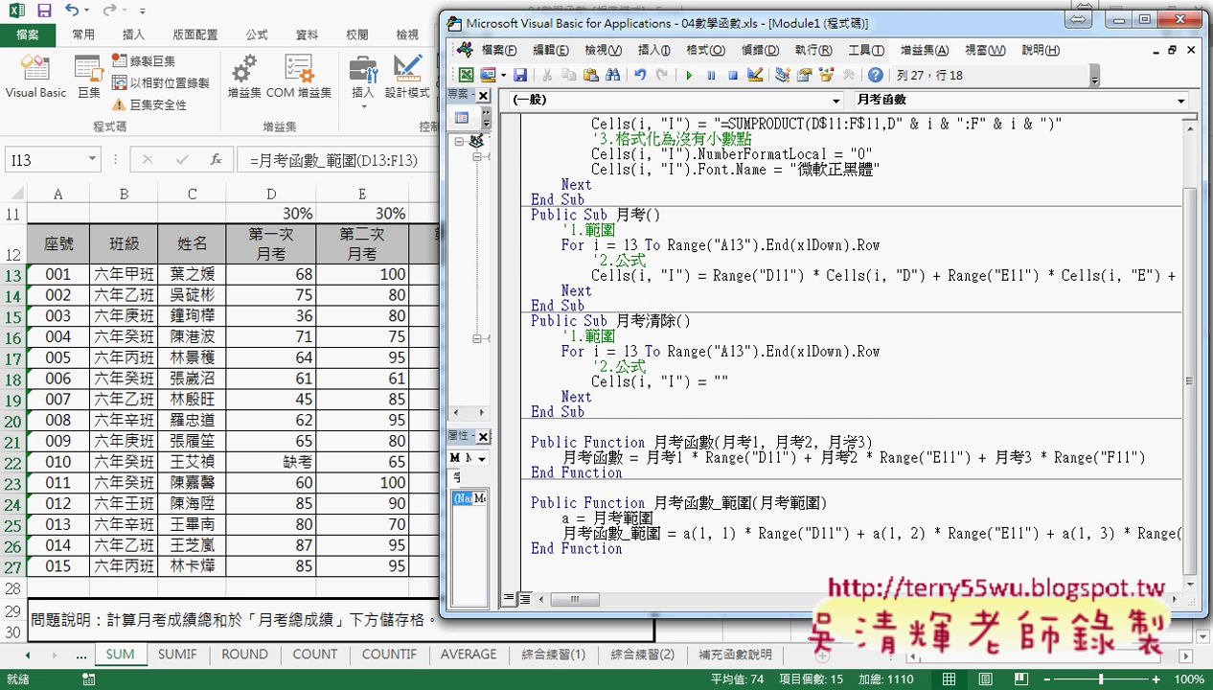
pyautogui.moveTo(684, 457); pyautogui.dragTo(646, 458)
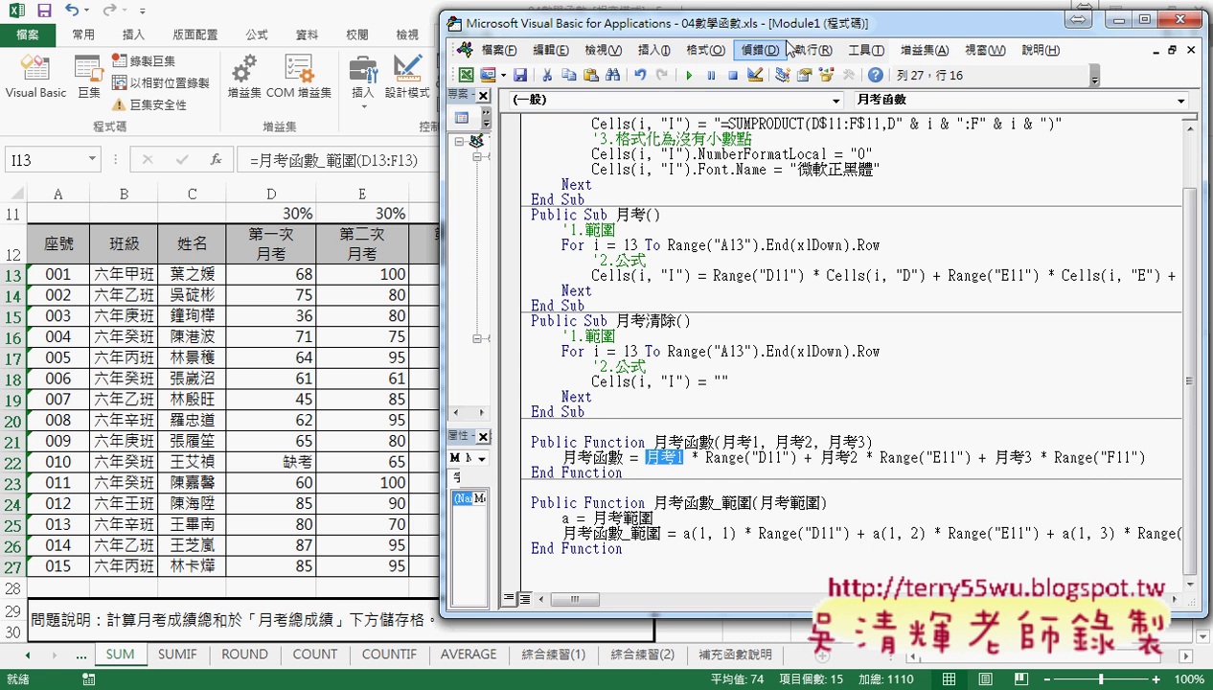
pyautogui.moveTo(778, 26); pyautogui.dragTo(665, 31)
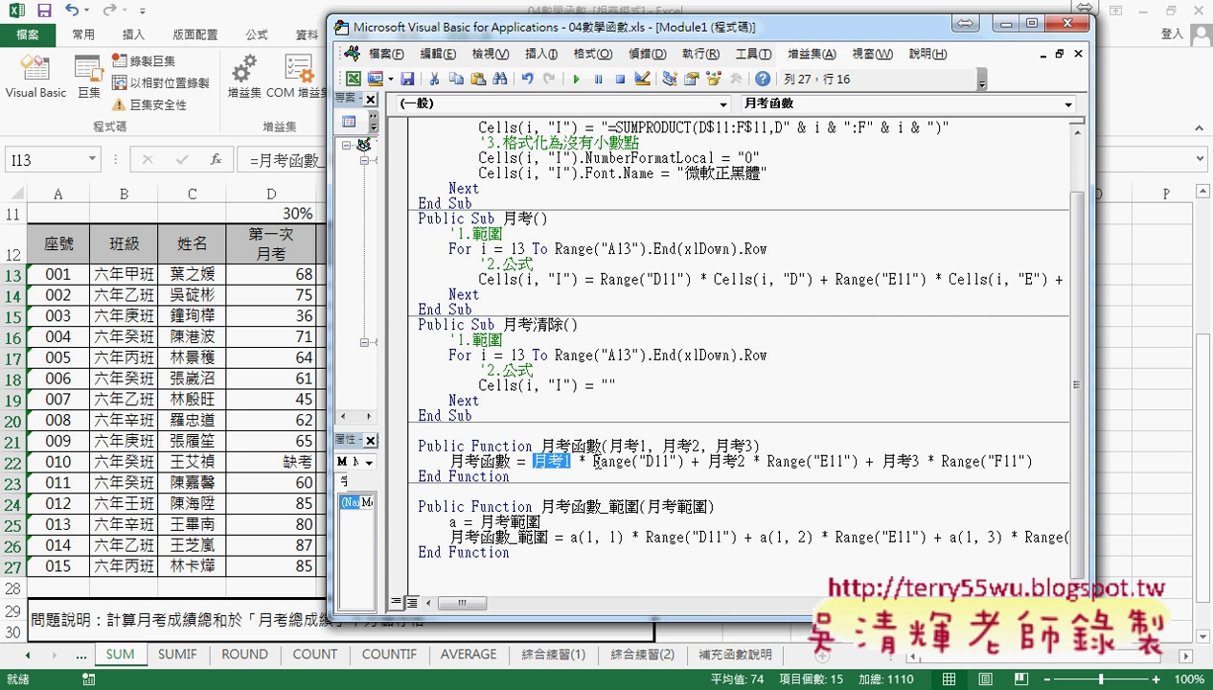
pyautogui.moveTo(593, 461); pyautogui.dragTo(681, 467)
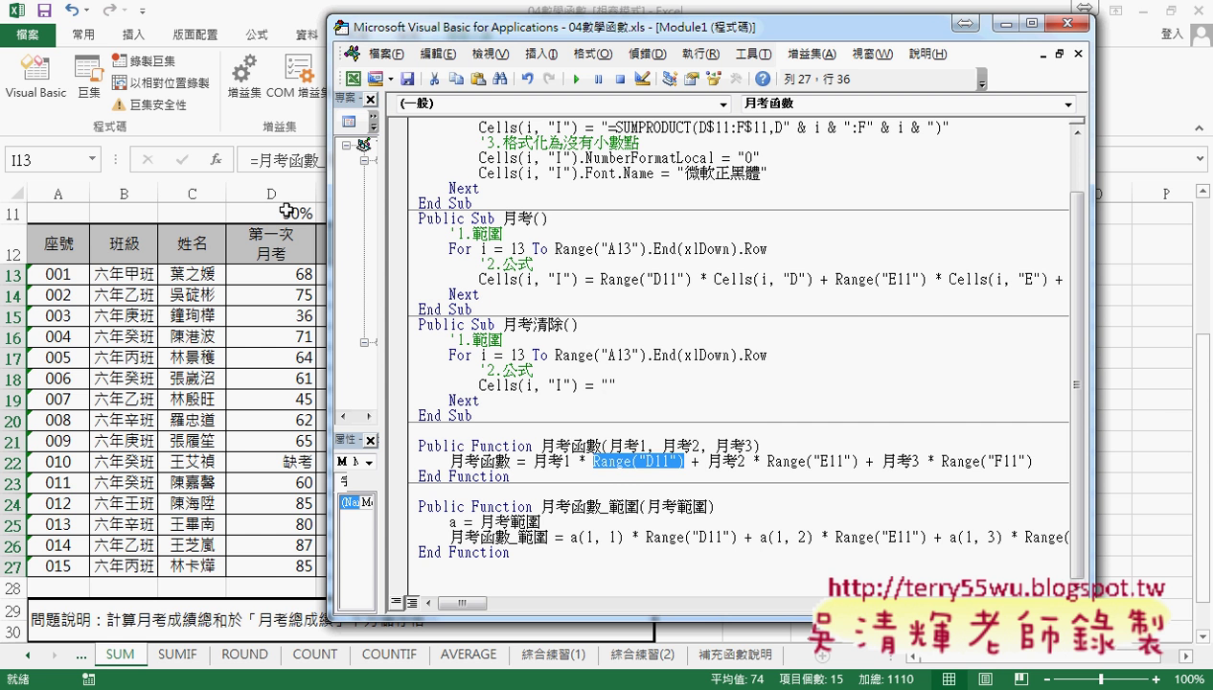
pyautogui.write('0.')
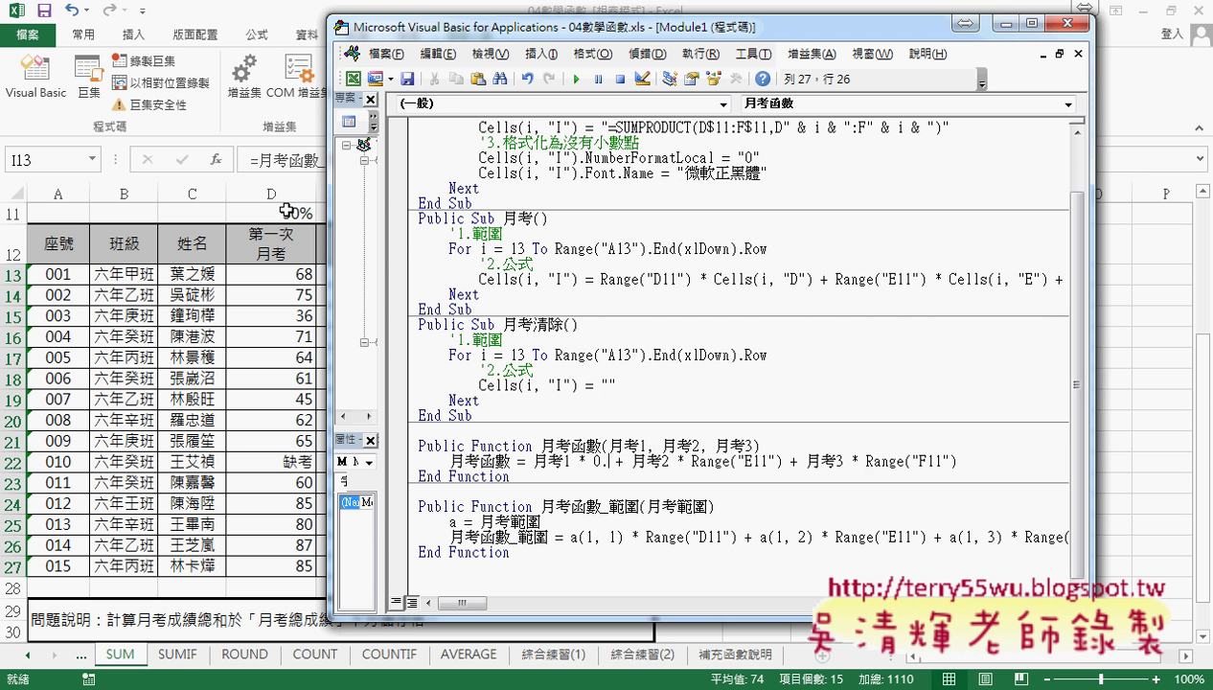
pyautogui.write('3')
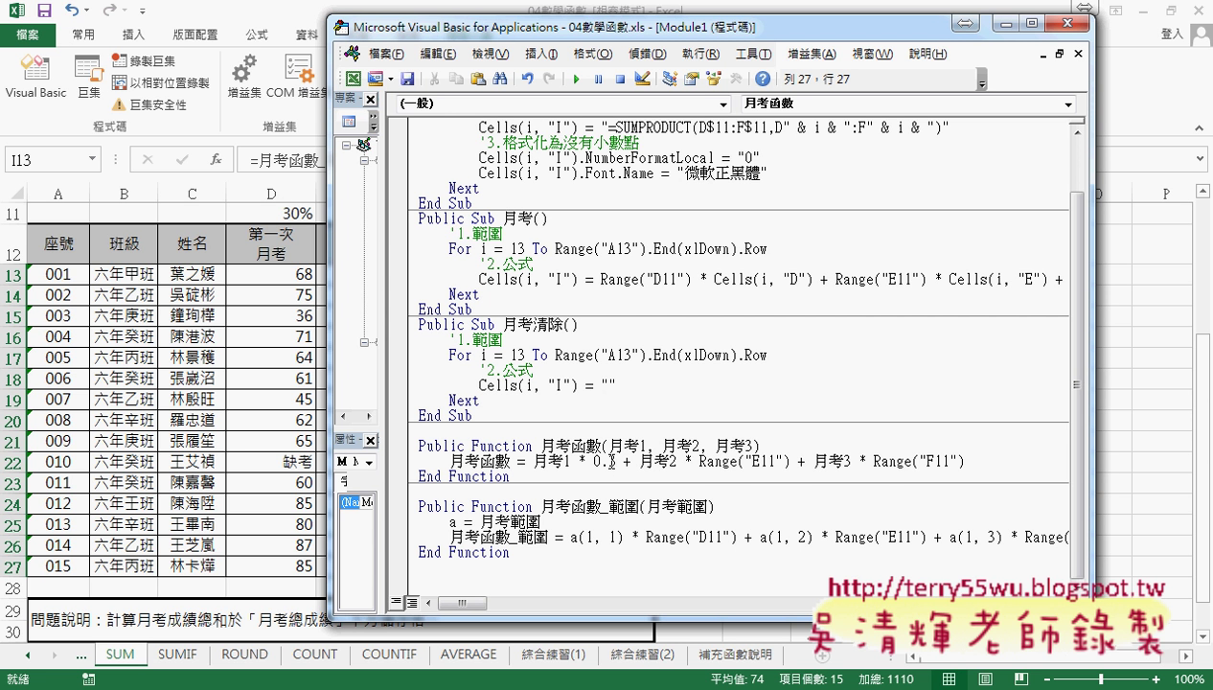
pyautogui.hotkey('ctrl', 'z')
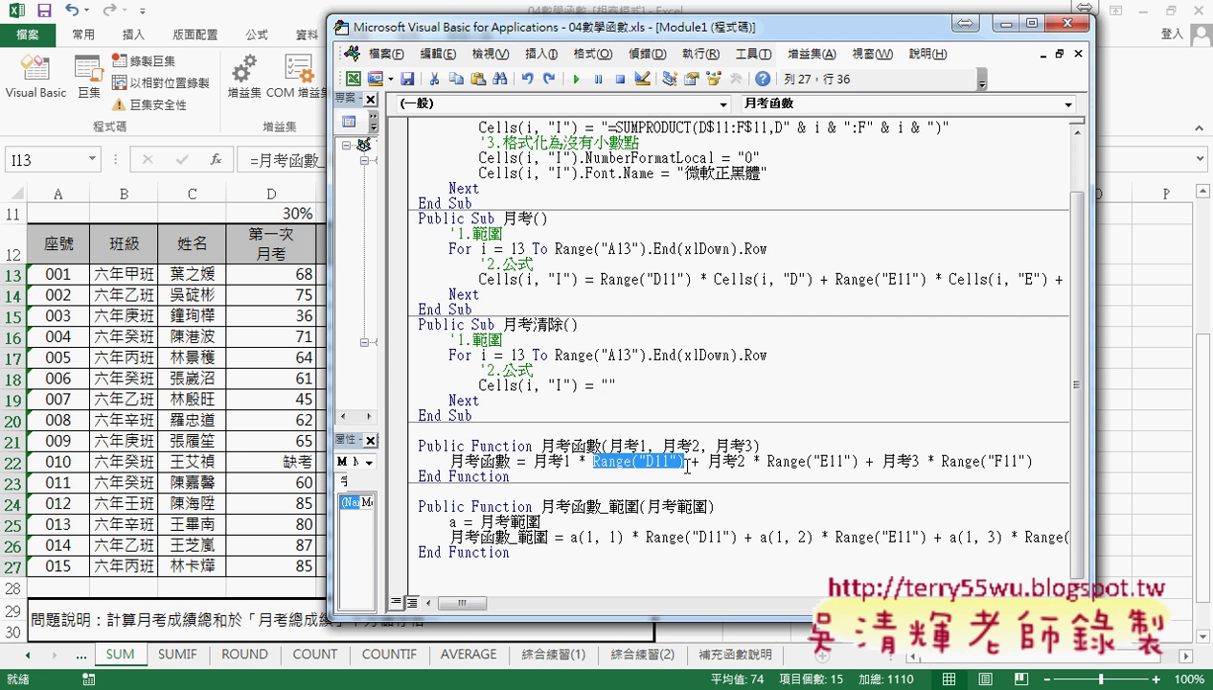
# Step: Highlight 月考函數's weighted-sum expression and function name, then reveal the grade sheet beside the code
pyautogui.click(813, 463)
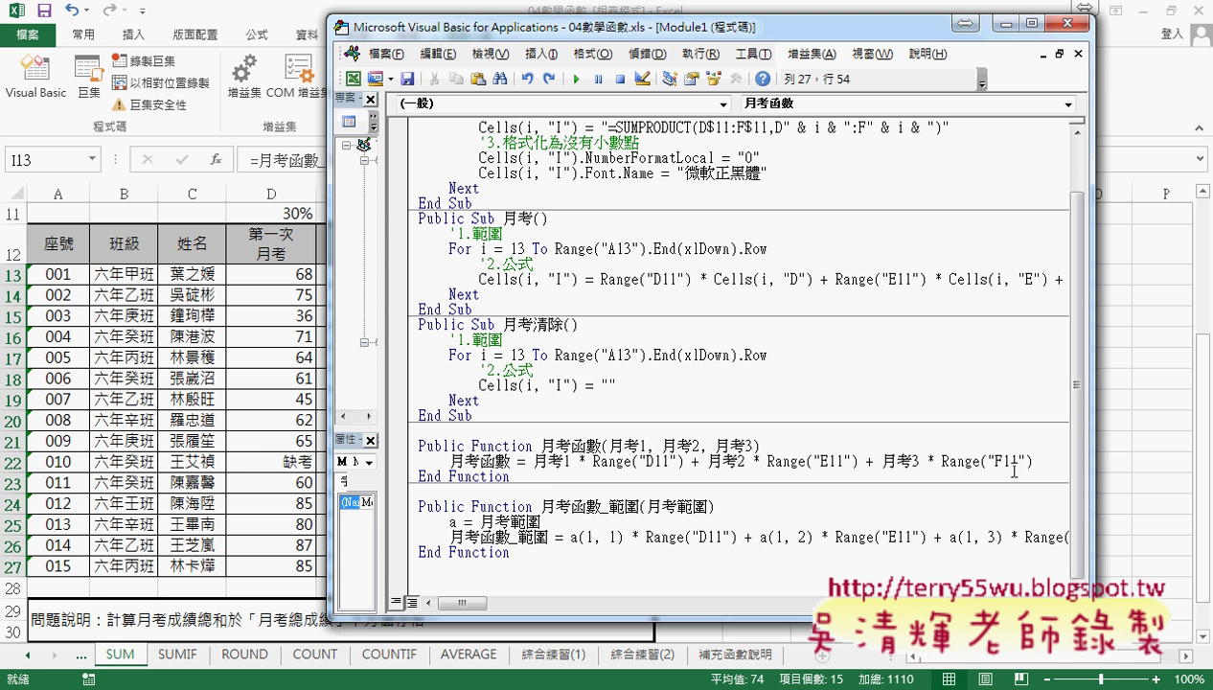
pyautogui.moveTo(1045, 461); pyautogui.dragTo(534, 463)
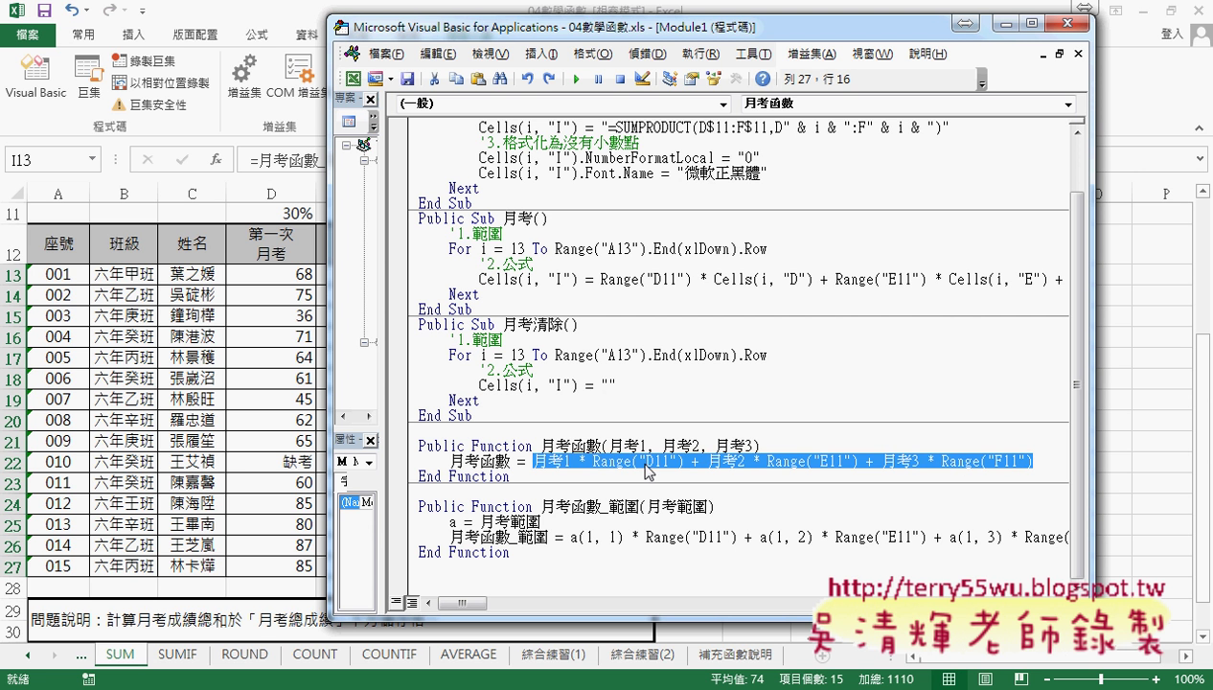
pyautogui.moveTo(542, 446); pyautogui.dragTo(600, 445)
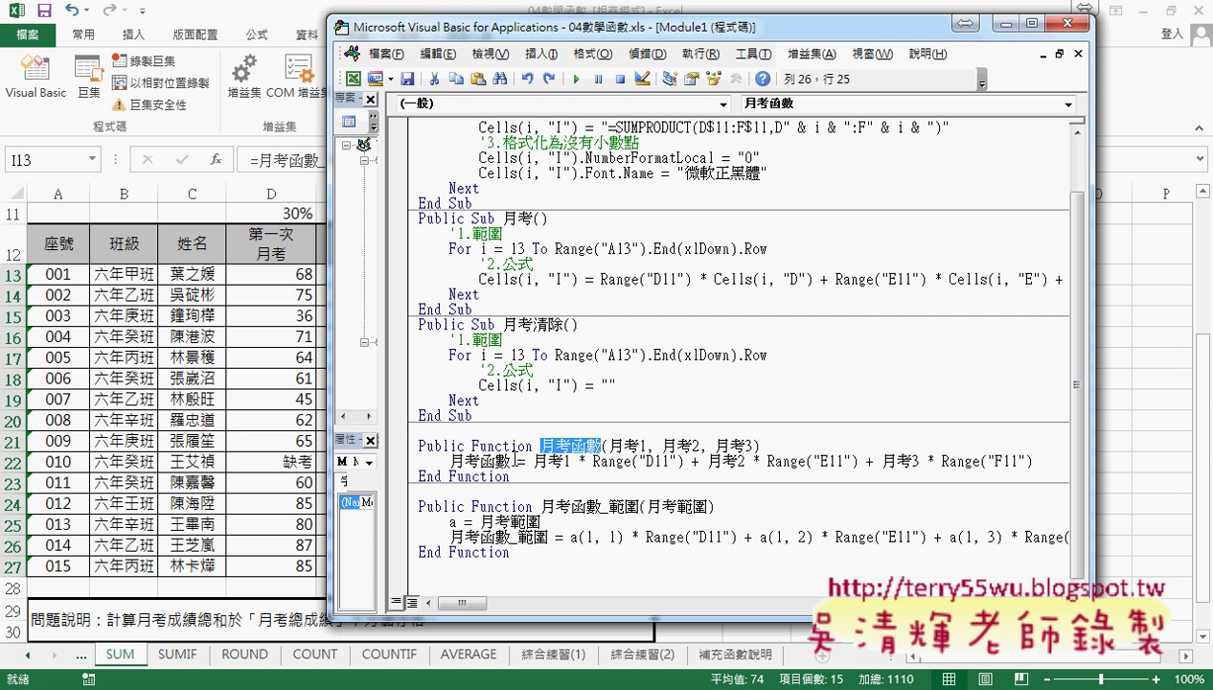
pyautogui.moveTo(511, 461); pyautogui.dragTo(449, 461)
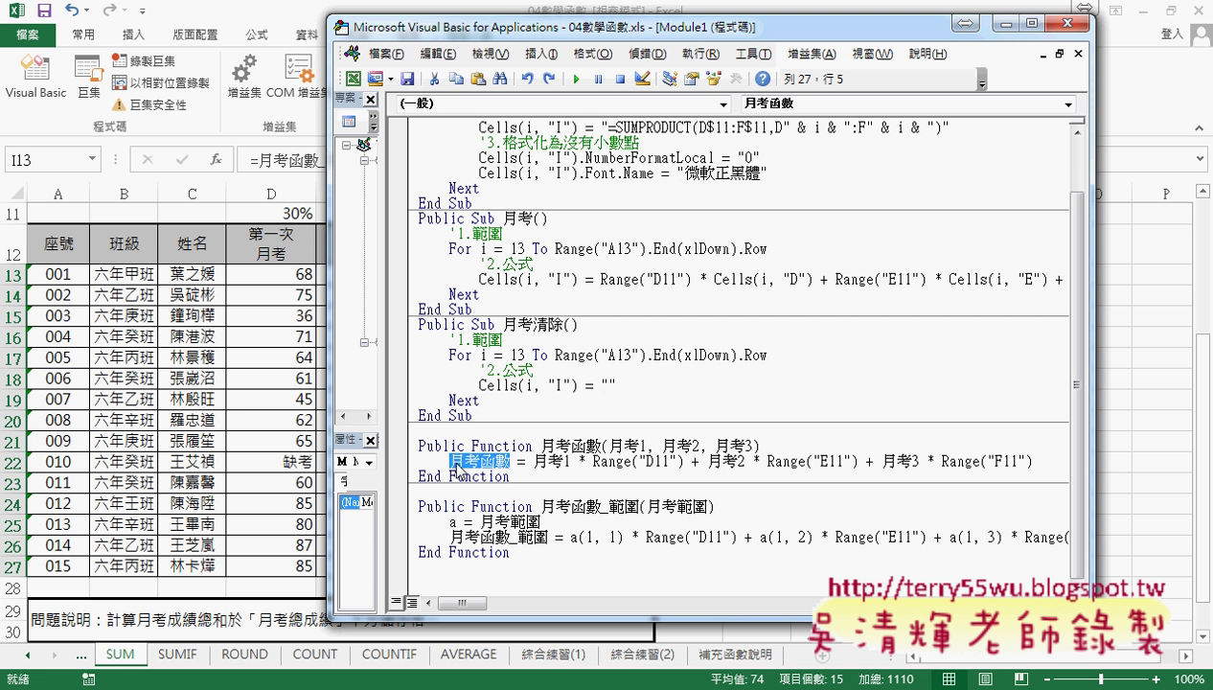
pyautogui.moveTo(671, 35); pyautogui.dragTo(857, 43)
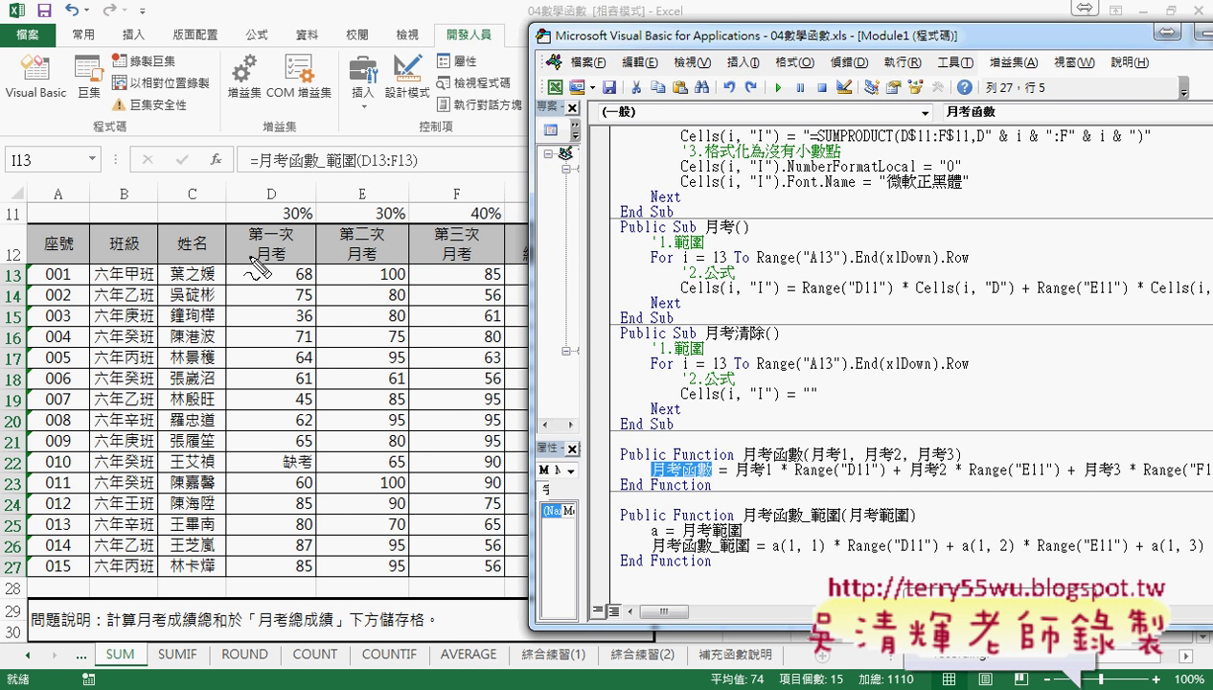
pyautogui.moveTo(244, 284); pyautogui.dragTo(505, 276)
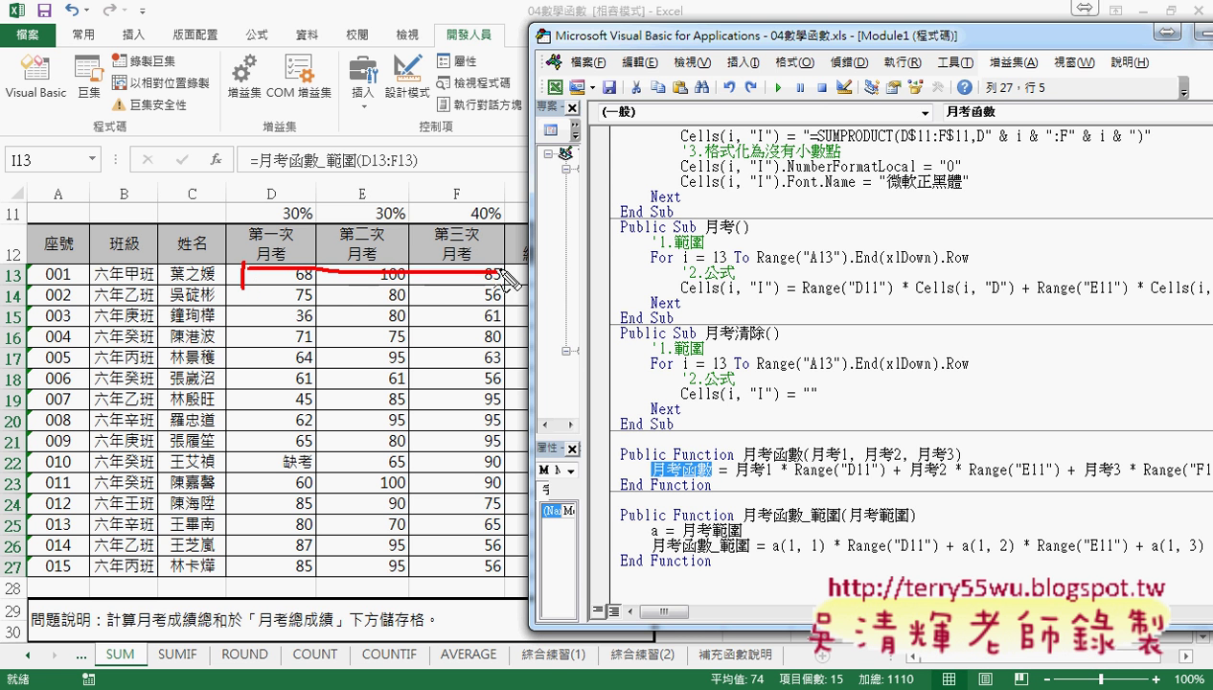
pyautogui.moveTo(268, 290); pyautogui.dragTo(504, 271)
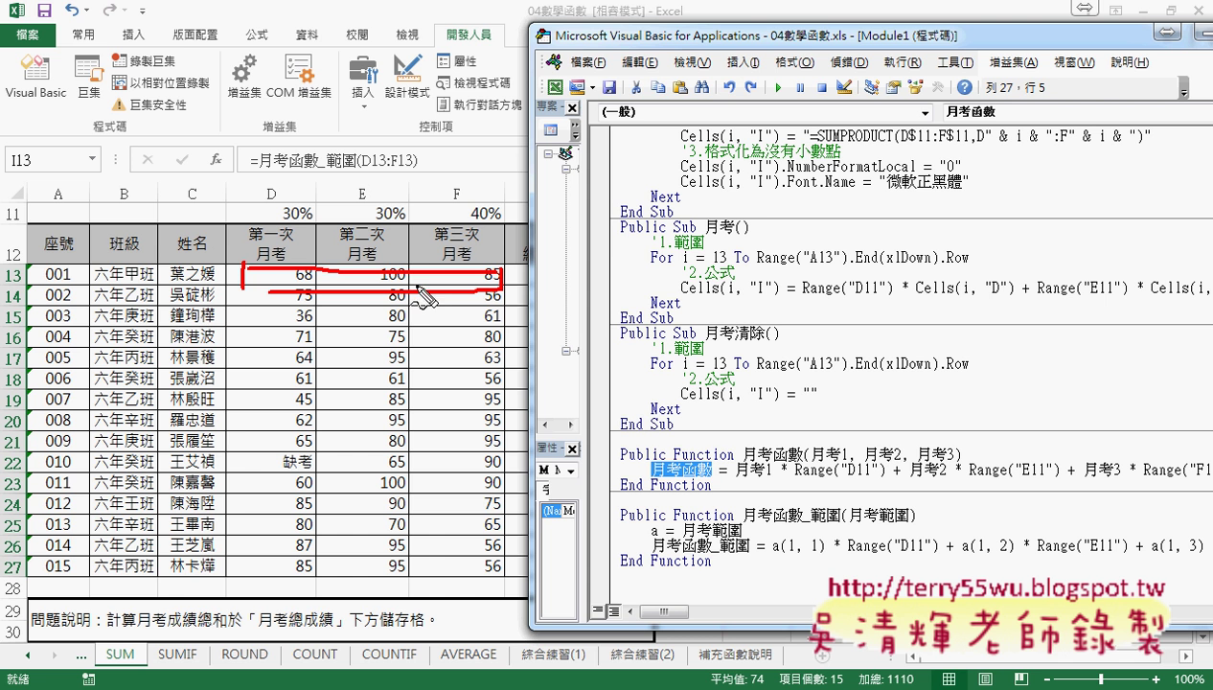
pyautogui.moveTo(503, 286)
pyautogui.mouseDown()
pyautogui.moveTo(565, 287)
pyautogui.moveTo(551, 311)
pyautogui.moveTo(616, 310)
pyautogui.moveTo(620, 329)
pyautogui.mouseUp()
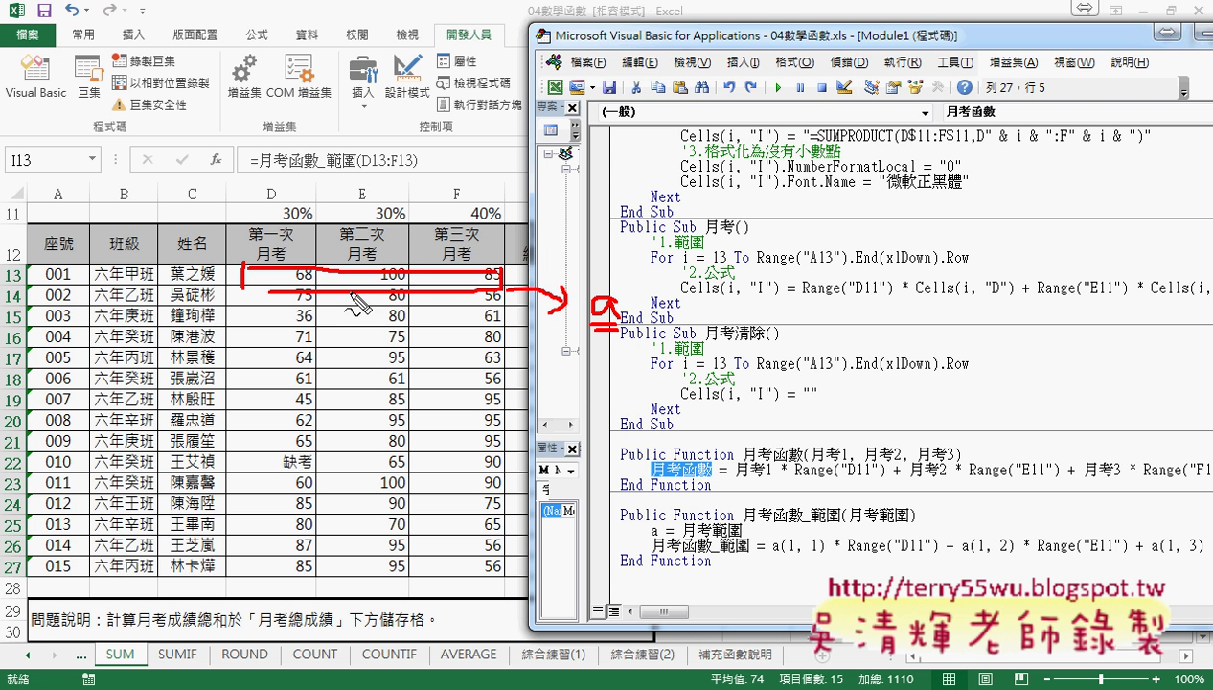
pyautogui.moveTo(322, 269); pyautogui.dragTo(323, 291)
pyautogui.moveTo(421, 269); pyautogui.dragTo(422, 291)
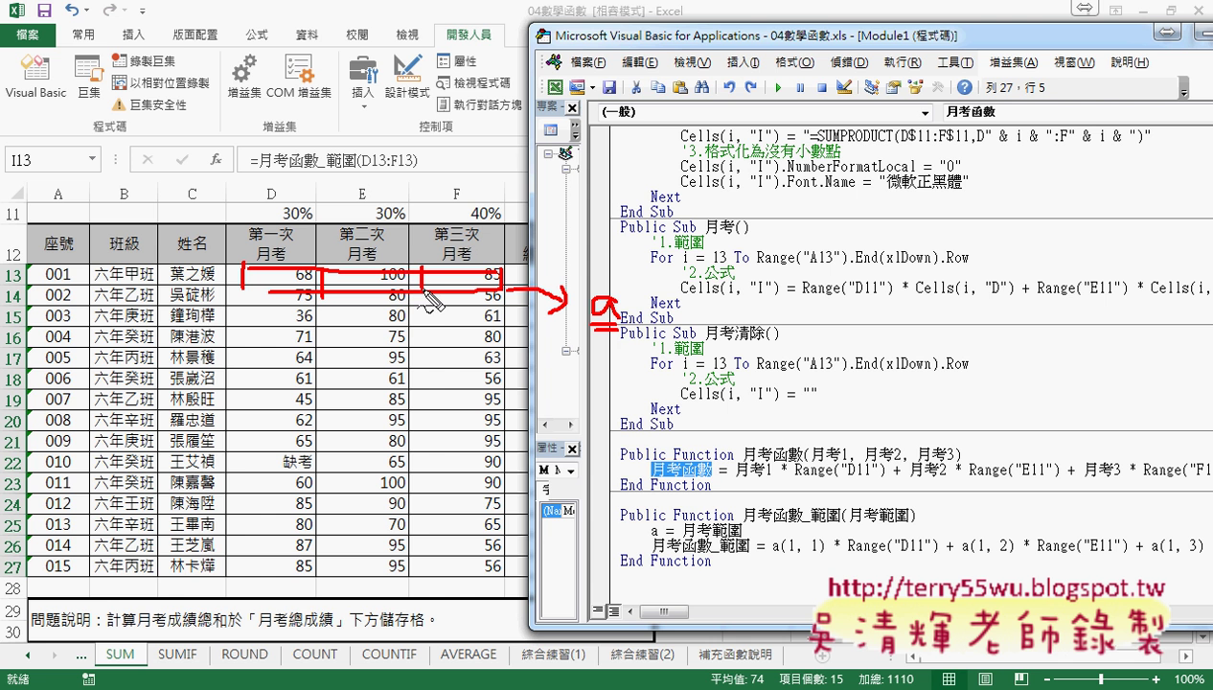
pyautogui.moveTo(220, 272); pyautogui.dragTo(217, 288)
pyautogui.moveTo(291, 226); pyautogui.dragTo(284, 243)
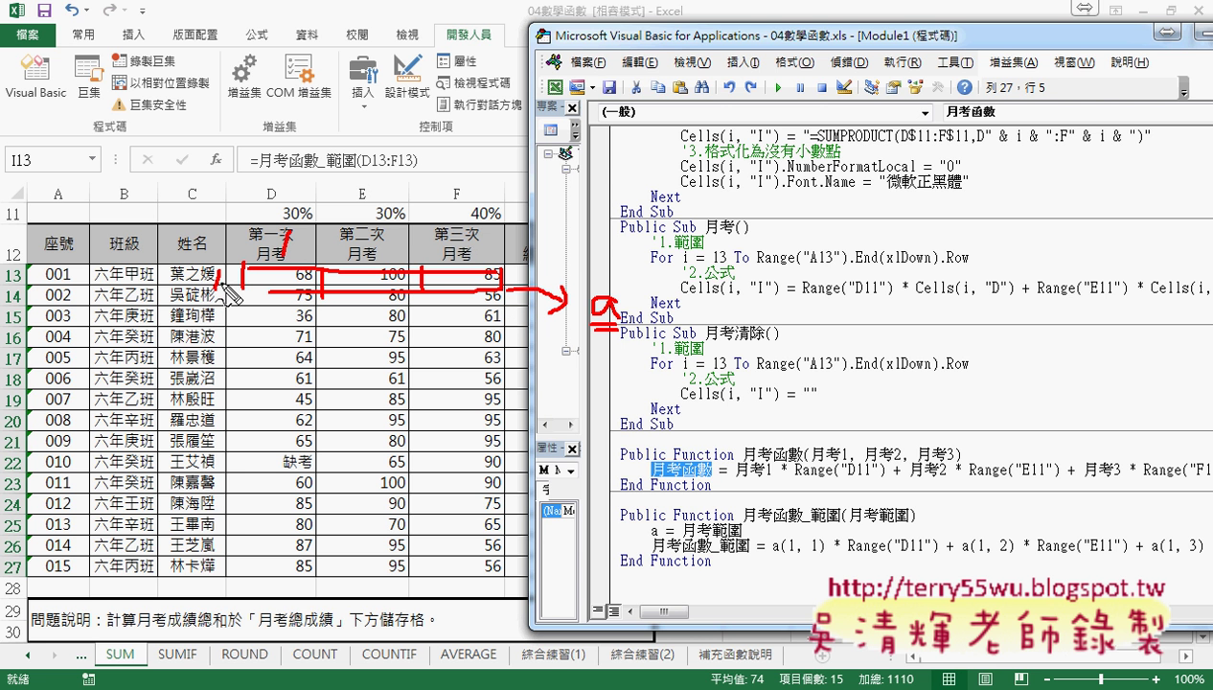
pyautogui.moveTo(359, 228); pyautogui.dragTo(377, 245)
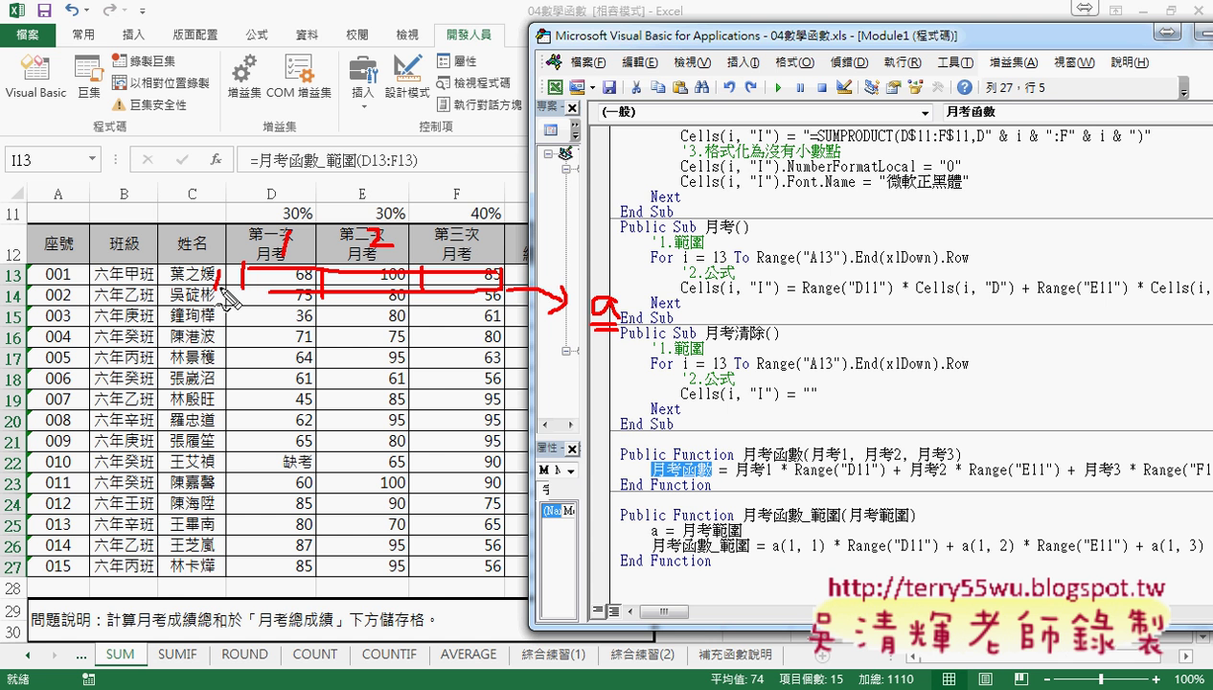
pyautogui.moveTo(460, 223); pyautogui.dragTo(473, 240)
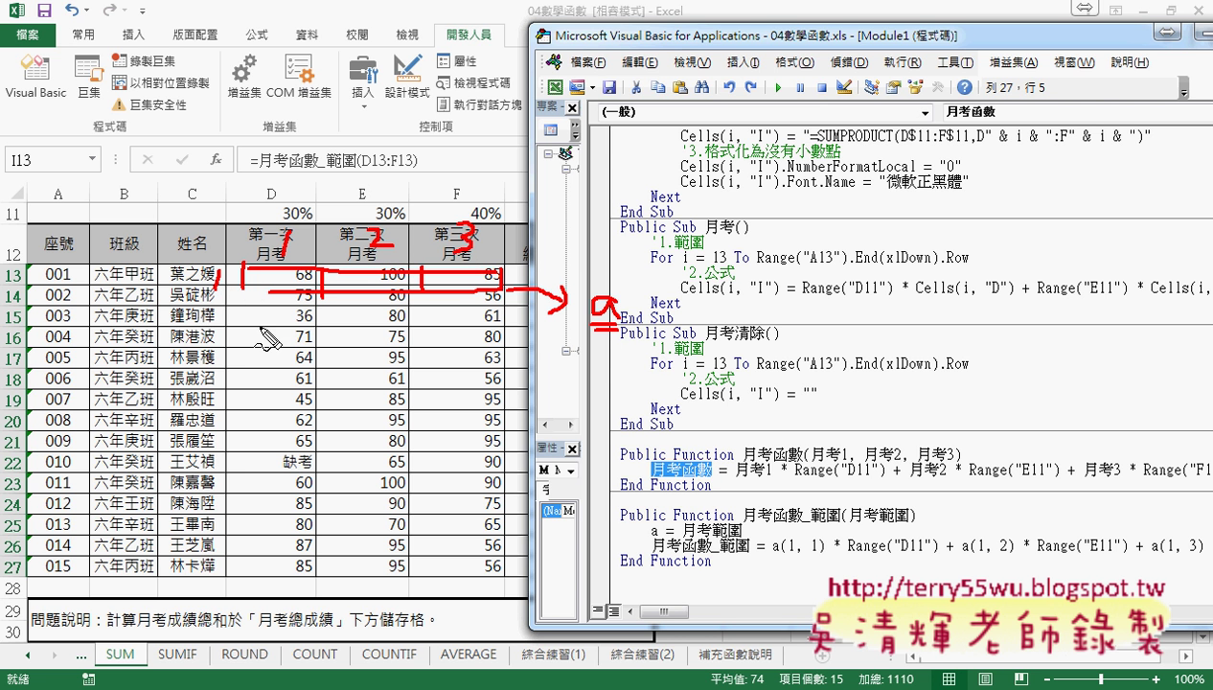
pyautogui.moveTo(276, 270); pyautogui.dragTo(304, 298)
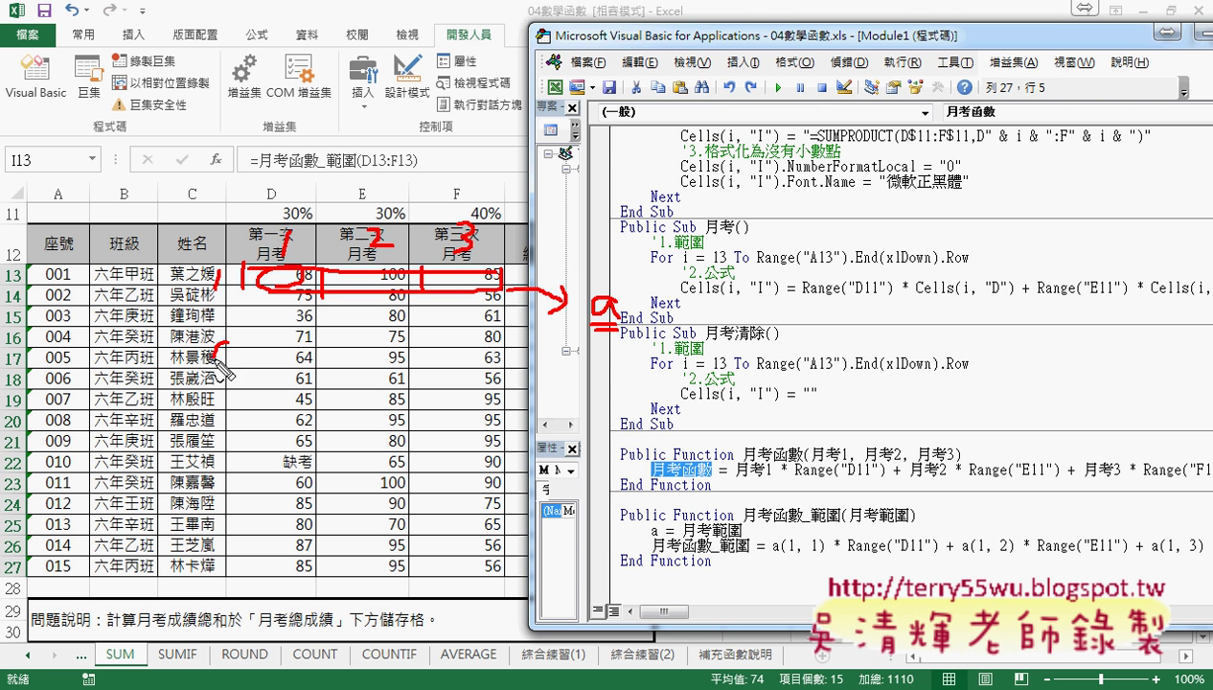
pyautogui.moveTo(230, 347)
pyautogui.mouseDown()
pyautogui.moveTo(242, 364)
pyautogui.moveTo(299, 369)
pyautogui.mouseUp()
pyautogui.moveTo(319, 327); pyautogui.dragTo(318, 369)
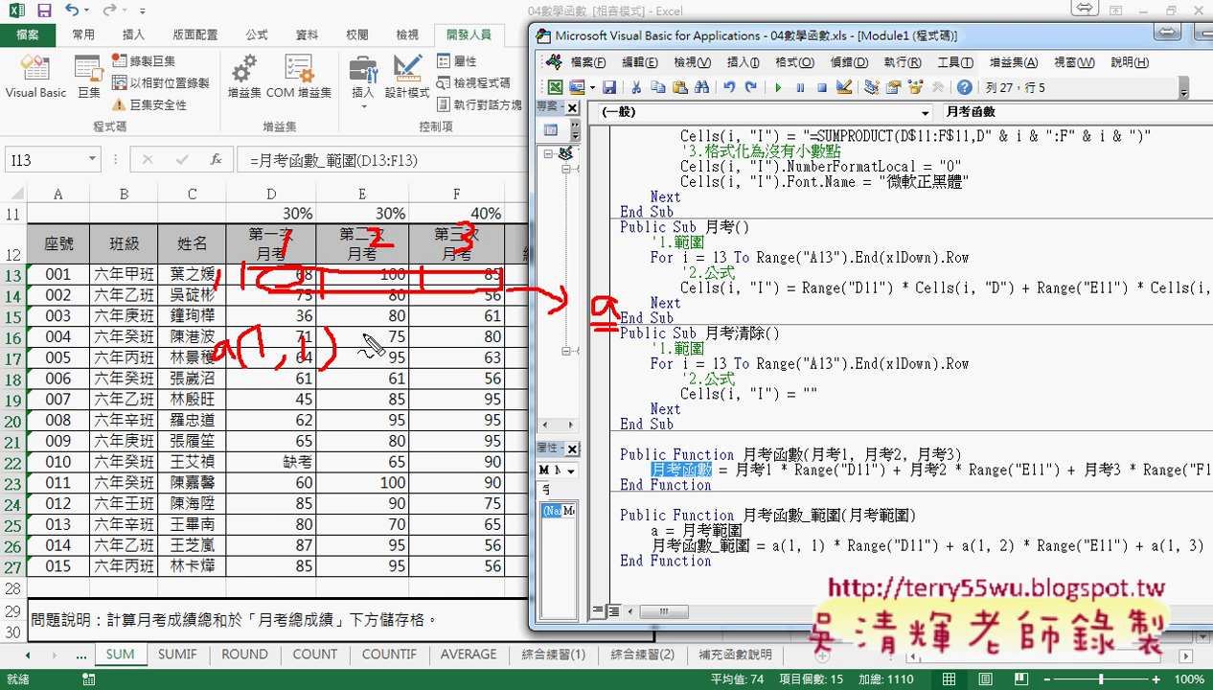
pyautogui.moveTo(358, 346); pyautogui.dragTo(360, 359)
pyautogui.moveTo(376, 343)
pyautogui.mouseDown()
pyautogui.moveTo(373, 372)
pyautogui.moveTo(383, 357)
pyautogui.moveTo(419, 377)
pyautogui.mouseUp()
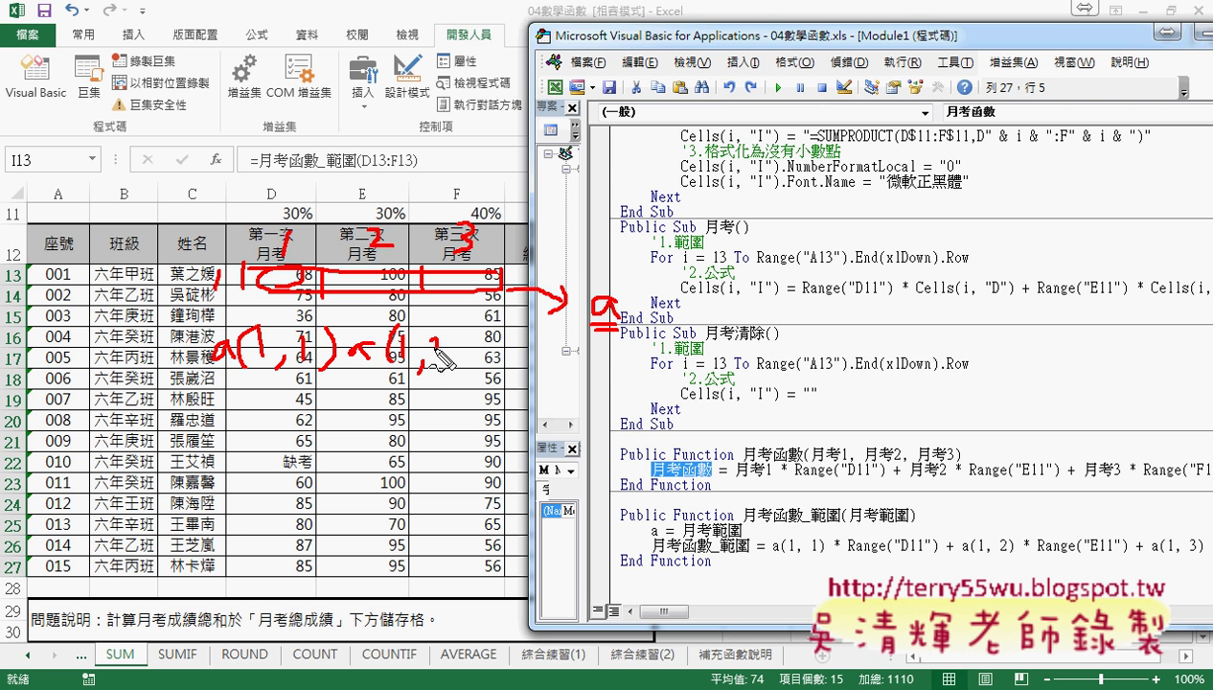
pyautogui.moveTo(434, 335); pyautogui.dragTo(450, 358)
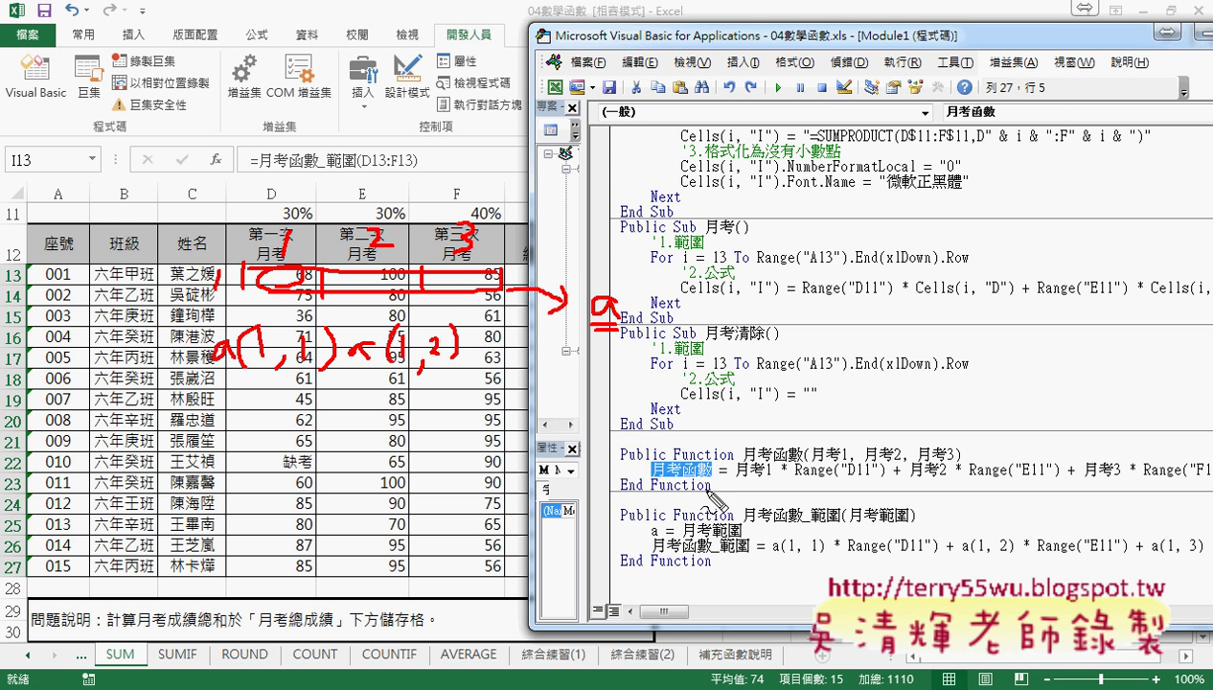
pyautogui.moveTo(671, 494); pyautogui.dragTo(714, 497)
pyautogui.moveTo(599, 467)
pyautogui.mouseDown()
pyautogui.moveTo(586, 538)
pyautogui.moveTo(609, 532)
pyautogui.mouseUp()
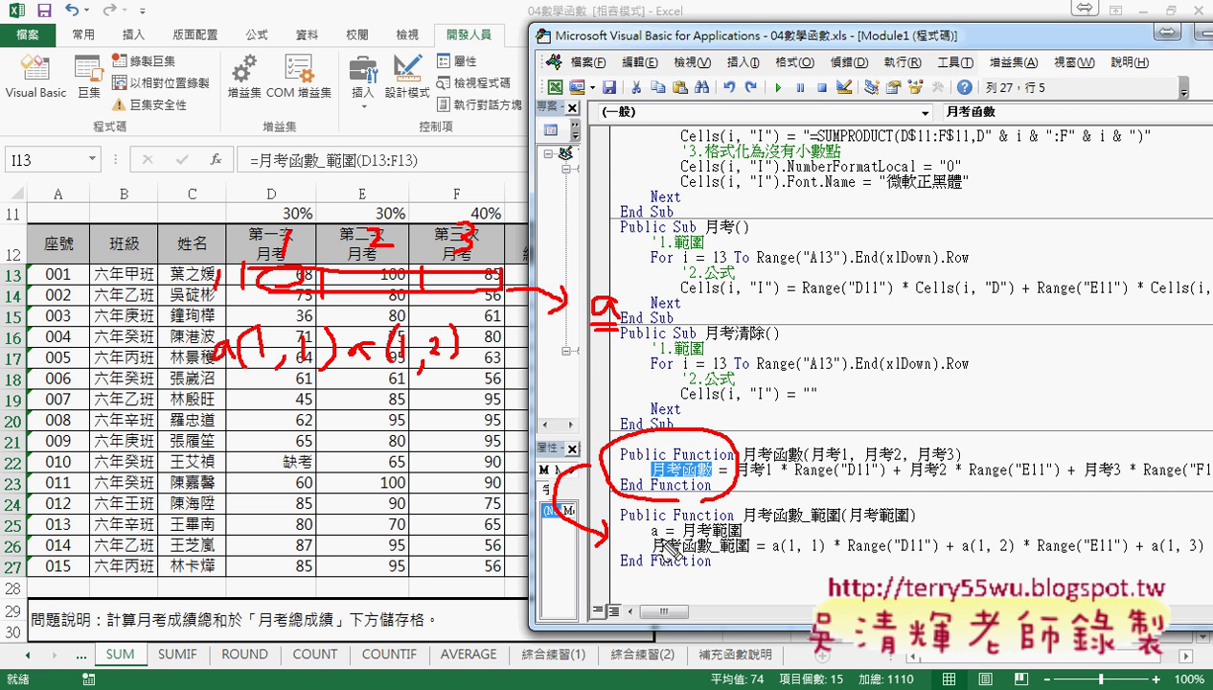
pyautogui.press('Escape')
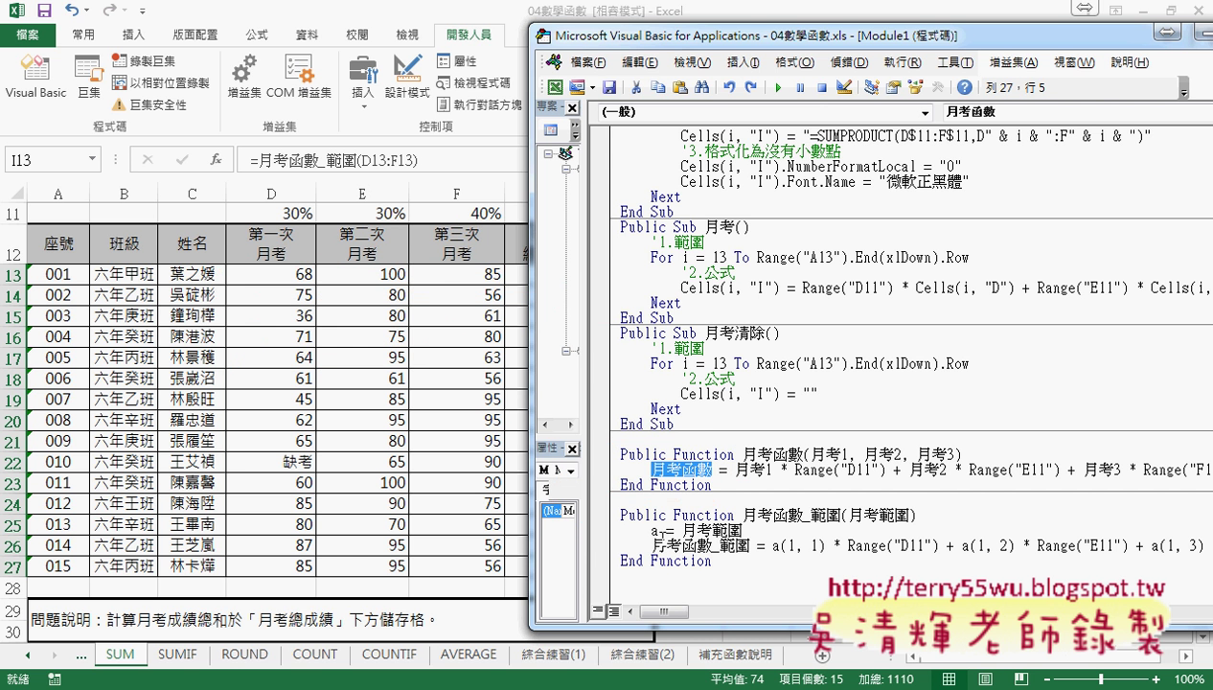
pyautogui.moveTo(840, 515); pyautogui.dragTo(803, 518)
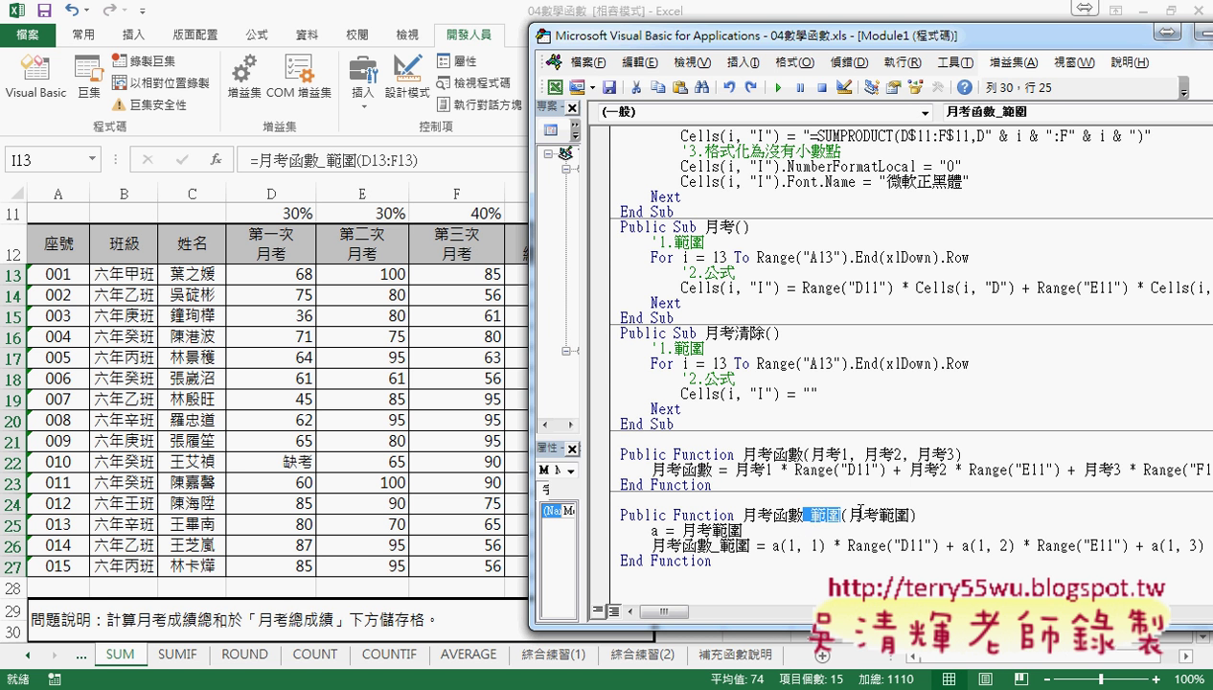
pyautogui.moveTo(849, 516); pyautogui.dragTo(911, 514)
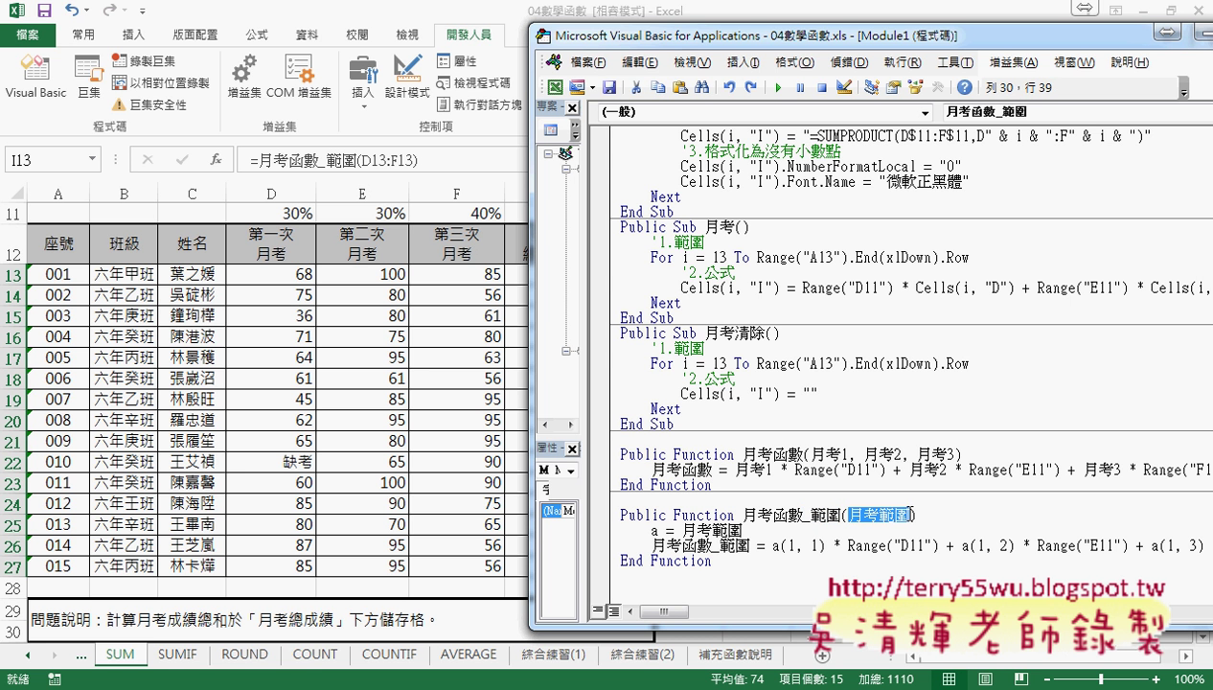
pyautogui.moveTo(811, 454); pyautogui.dragTo(955, 454)
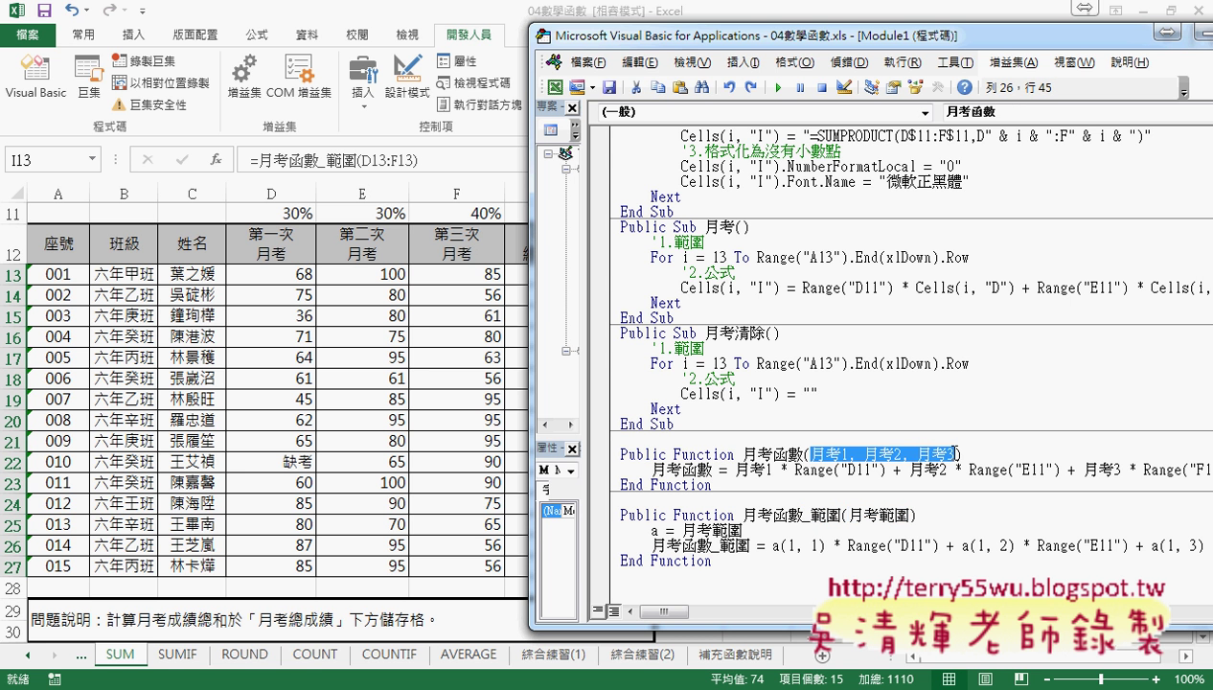
pyautogui.moveTo(849, 516); pyautogui.dragTo(910, 514)
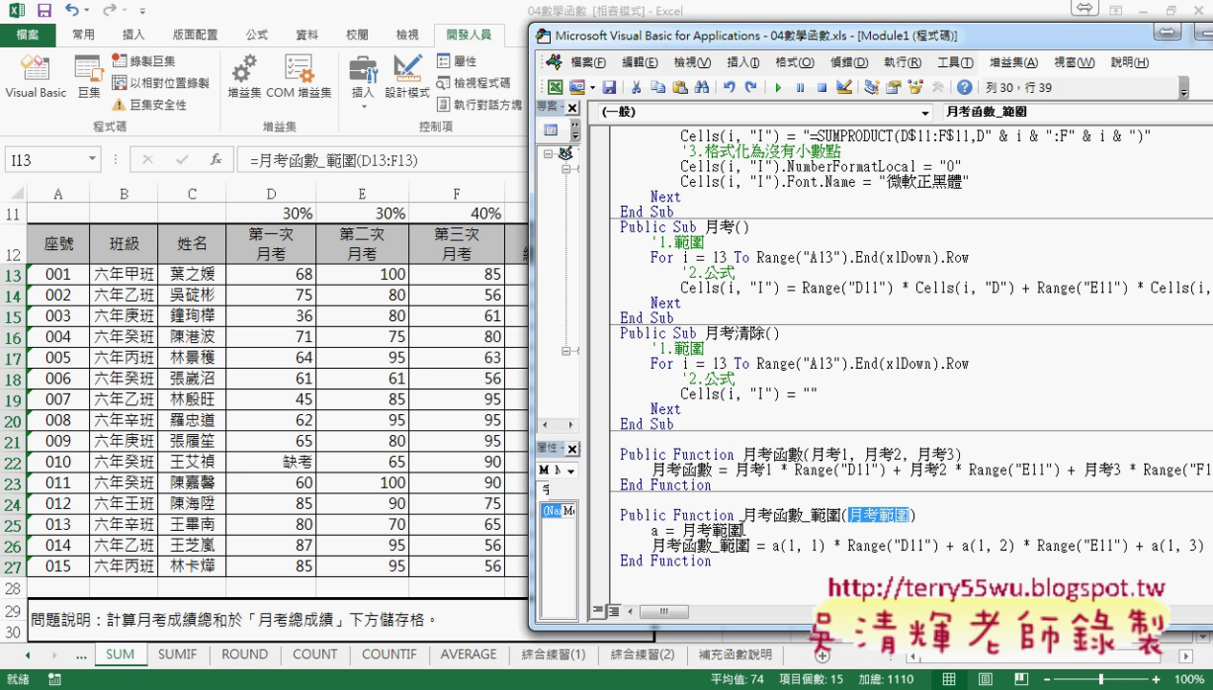
pyautogui.moveTo(740, 530); pyautogui.dragTo(682, 530)
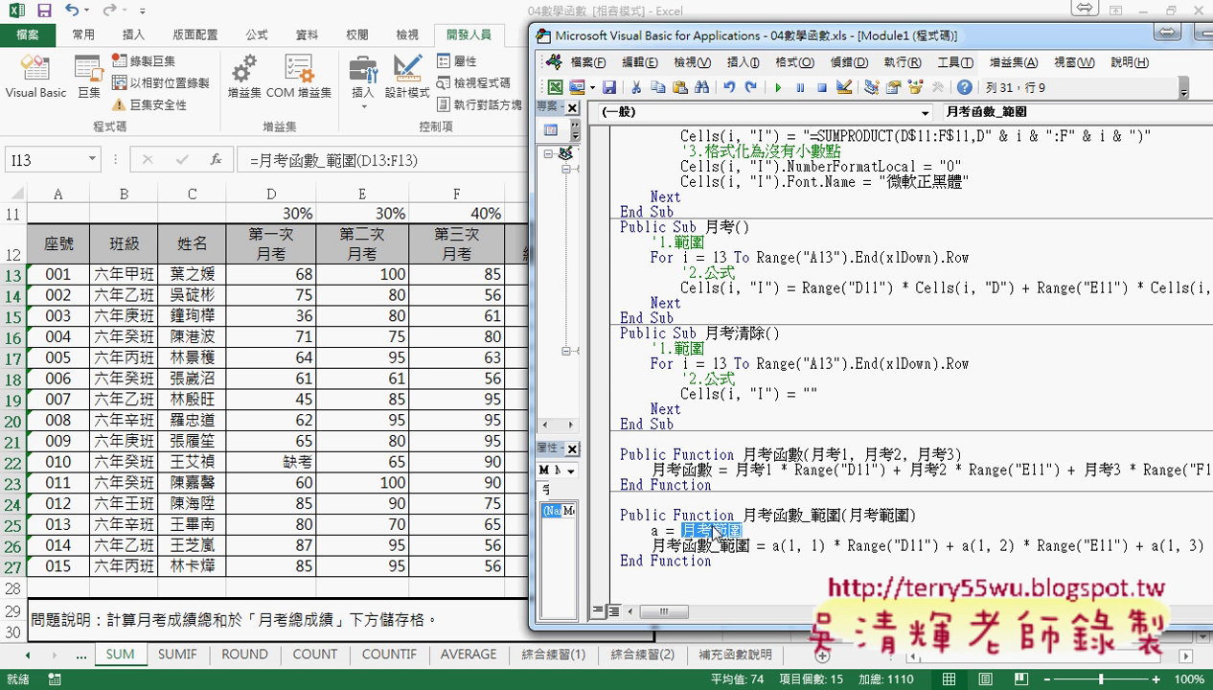
pyautogui.doubleClick(653, 530)
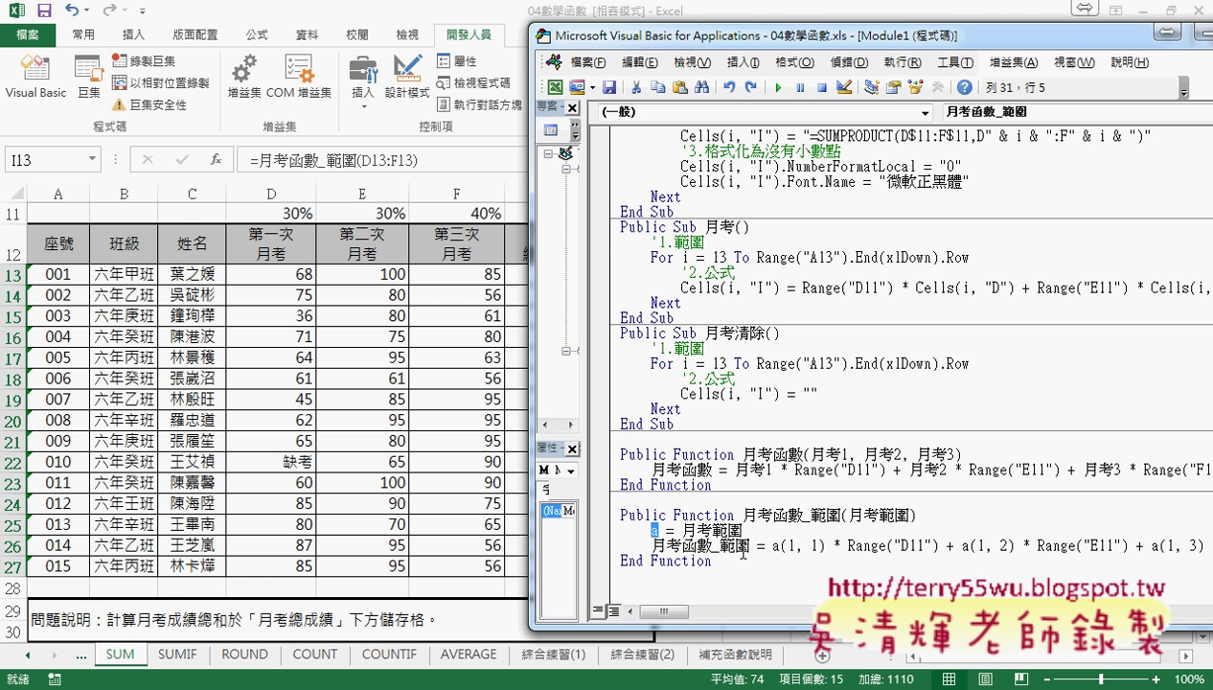
pyautogui.moveTo(772, 545); pyautogui.dragTo(826, 544)
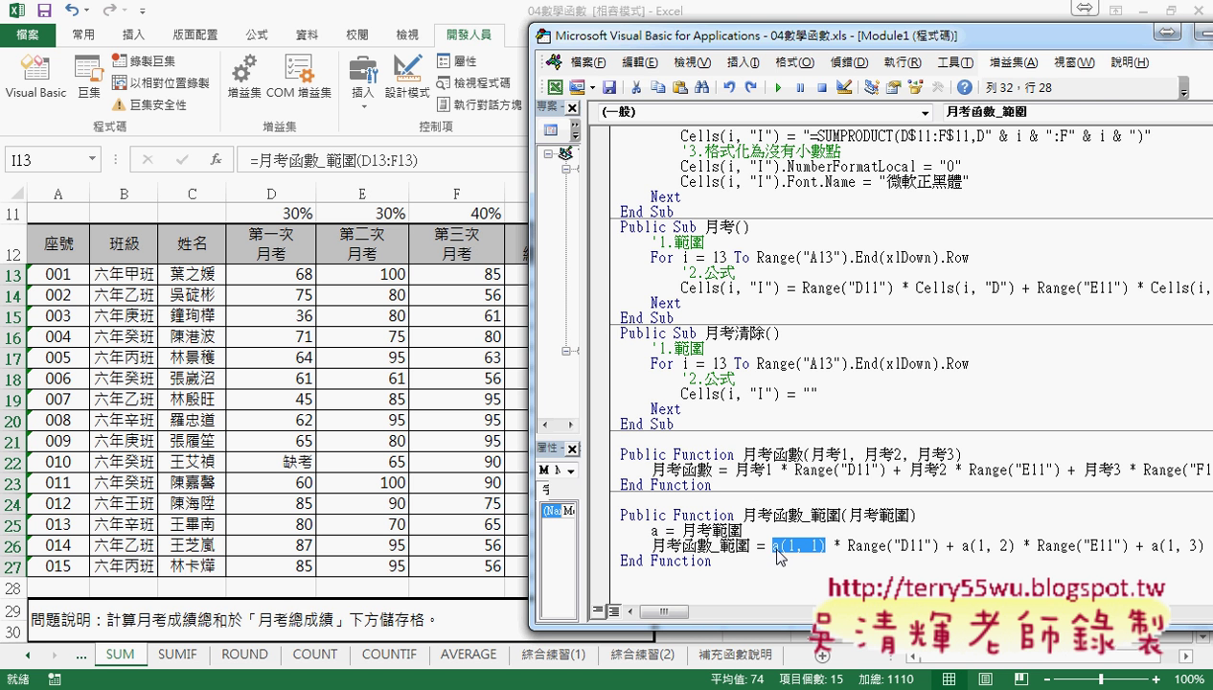
pyautogui.moveTo(962, 545); pyautogui.dragTo(1022, 546)
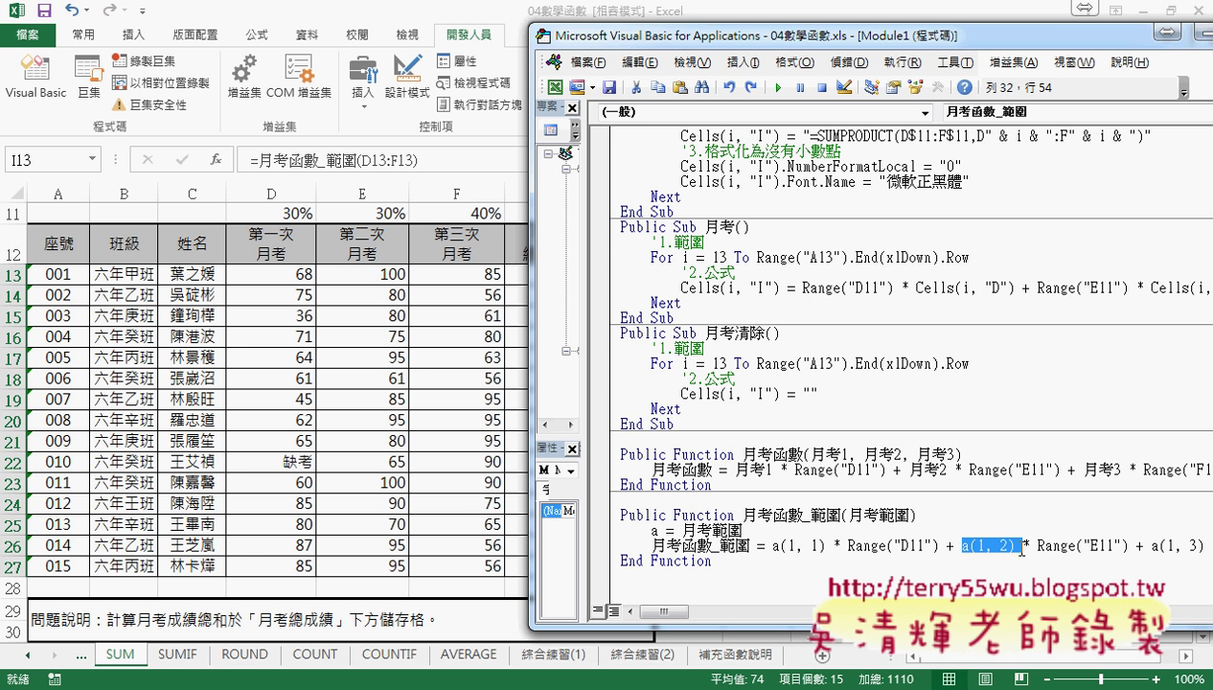
pyautogui.moveTo(1143, 545); pyautogui.dragTo(1204, 545)
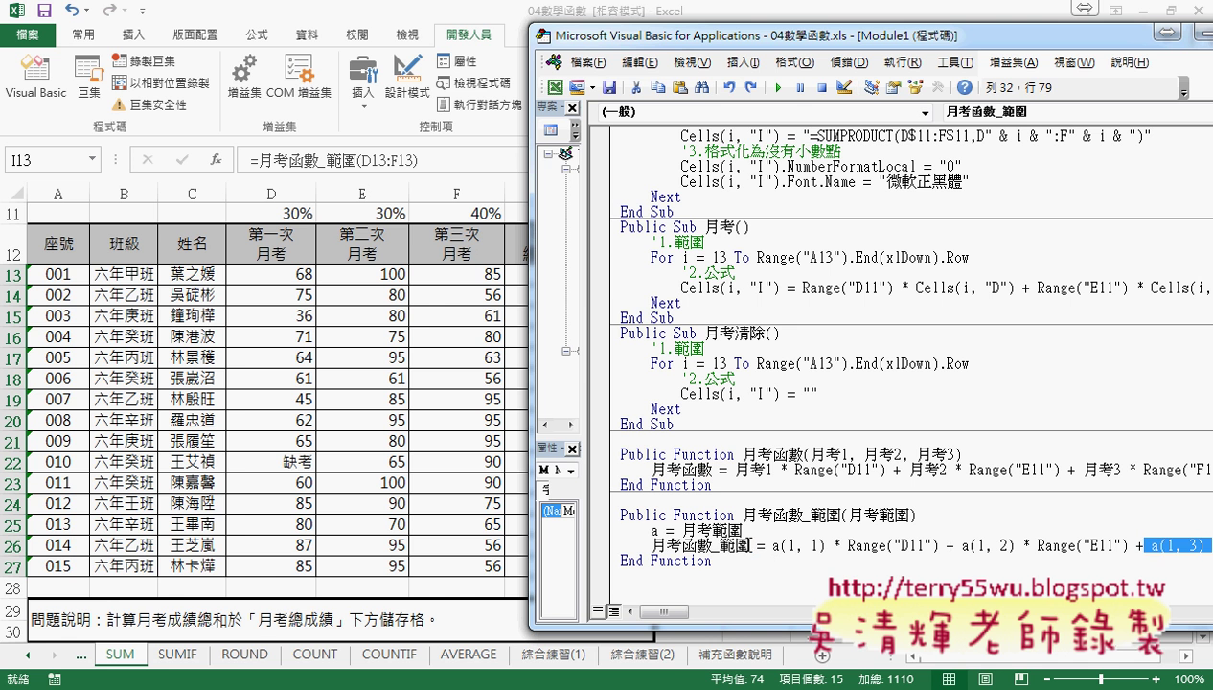
pyautogui.moveTo(748, 545); pyautogui.dragTo(654, 546)
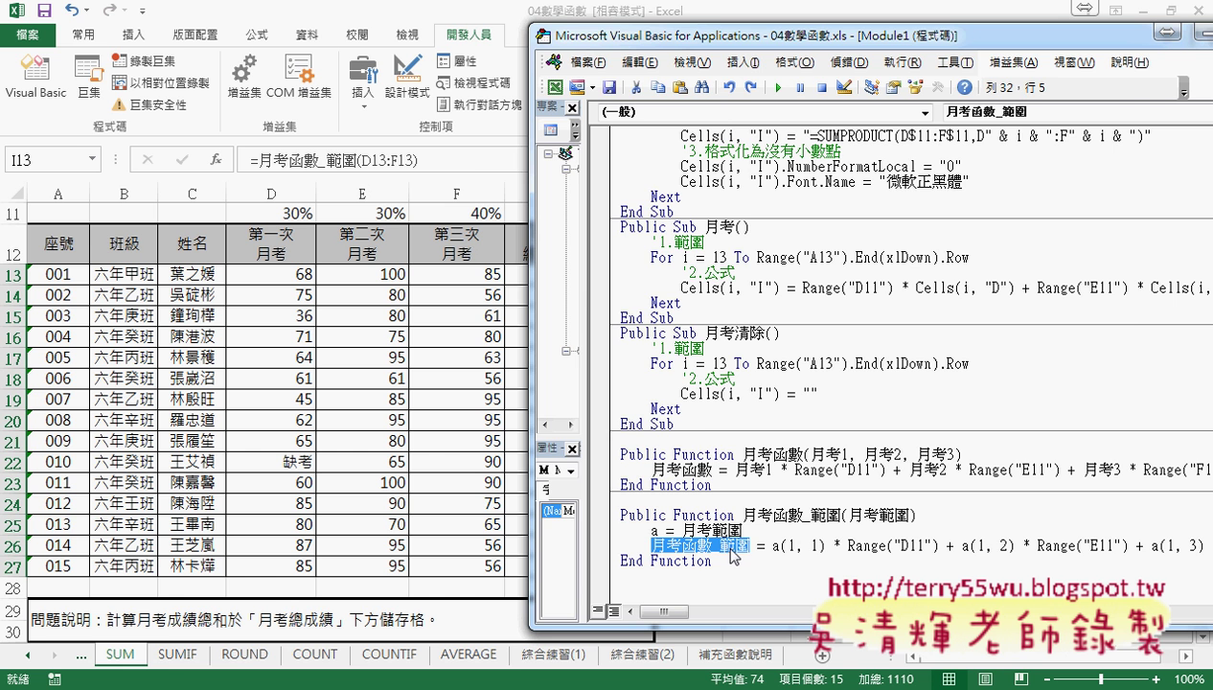
# Step: Clear the existing VBA results in I13:I27 on the grade sheet
pyautogui.click(467, 481)
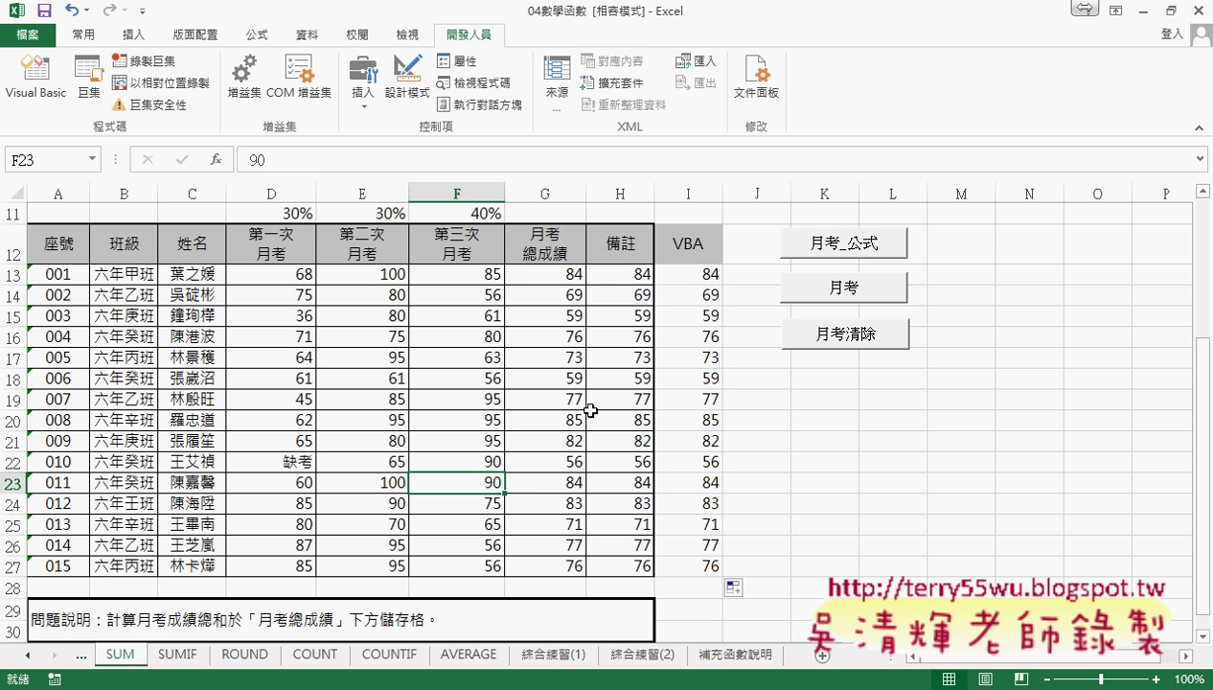
pyautogui.moveTo(697, 280)
pyautogui.mouseDown()
pyautogui.moveTo(721, 566)
pyautogui.moveTo(735, 561)
pyautogui.mouseUp()
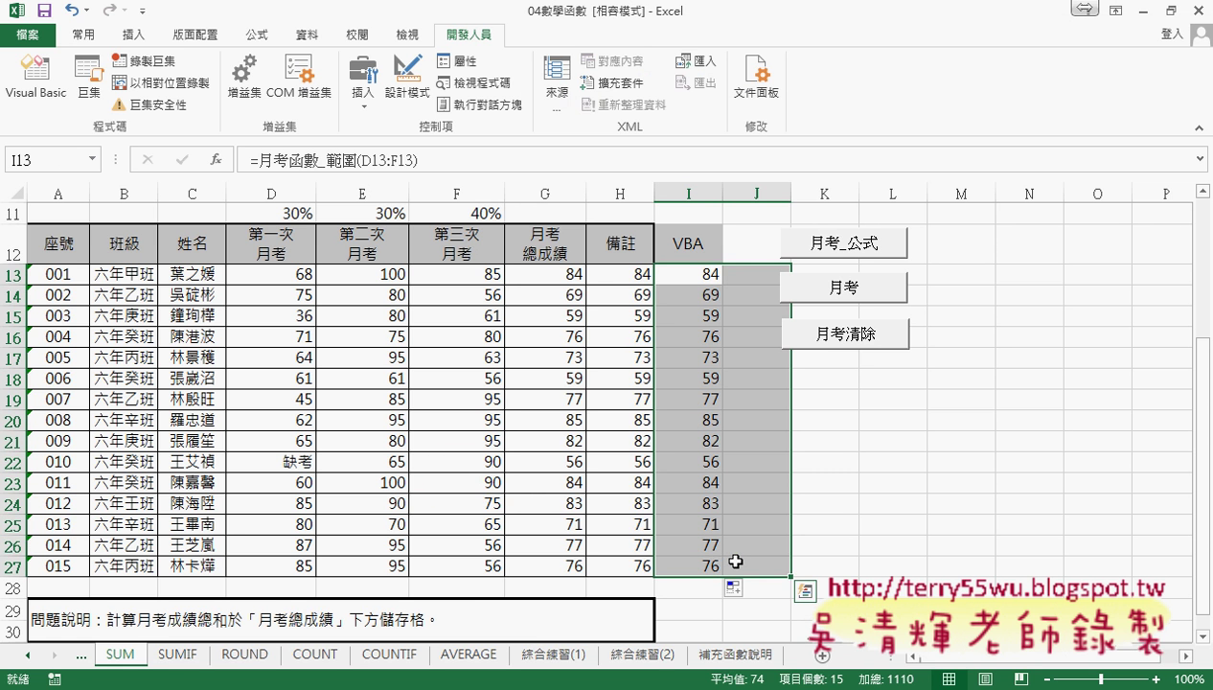
pyautogui.press('Delete')
# Step: Enter =月考函數_範圍(D13:F13) in I13, giving 84, and fill it down to I27
pyautogui.click(688, 278)
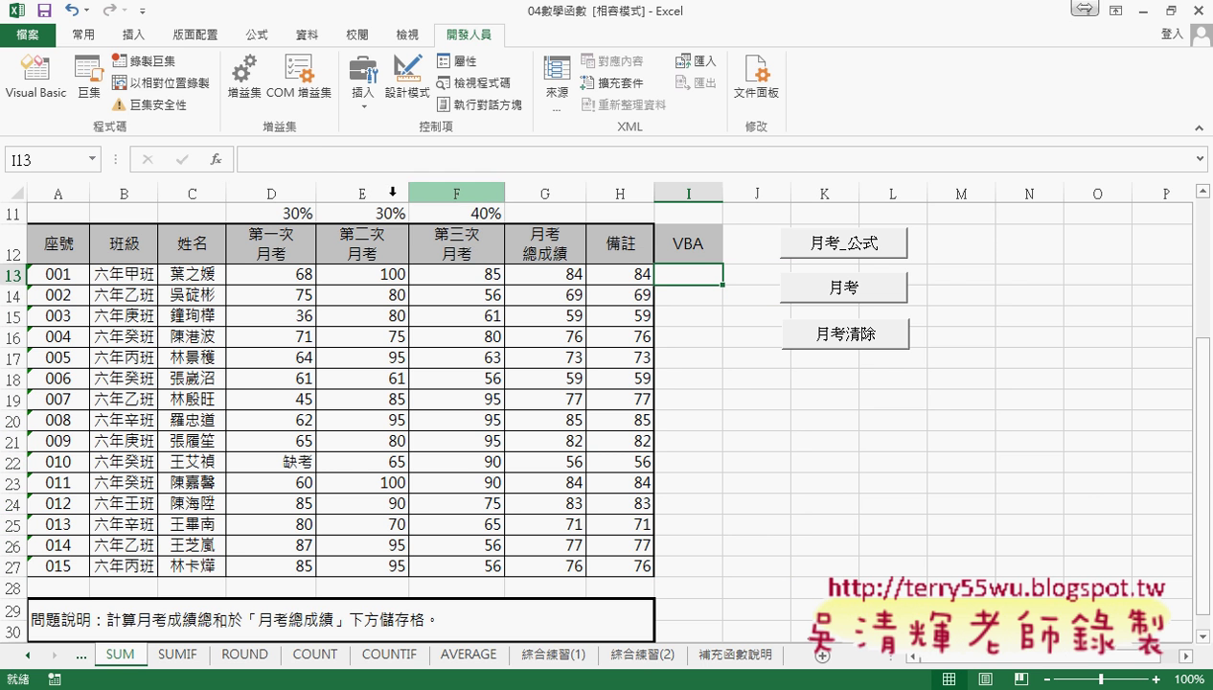
pyautogui.click(221, 161)
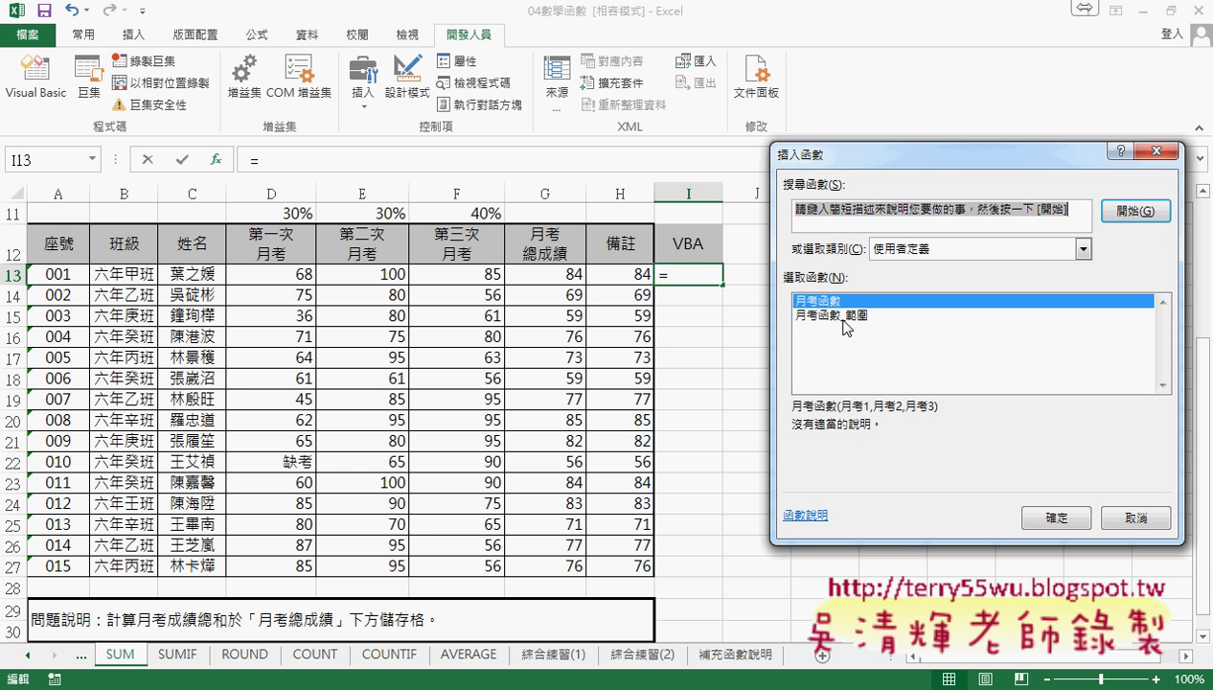
pyautogui.click(833, 314)
pyautogui.click(1029, 522)
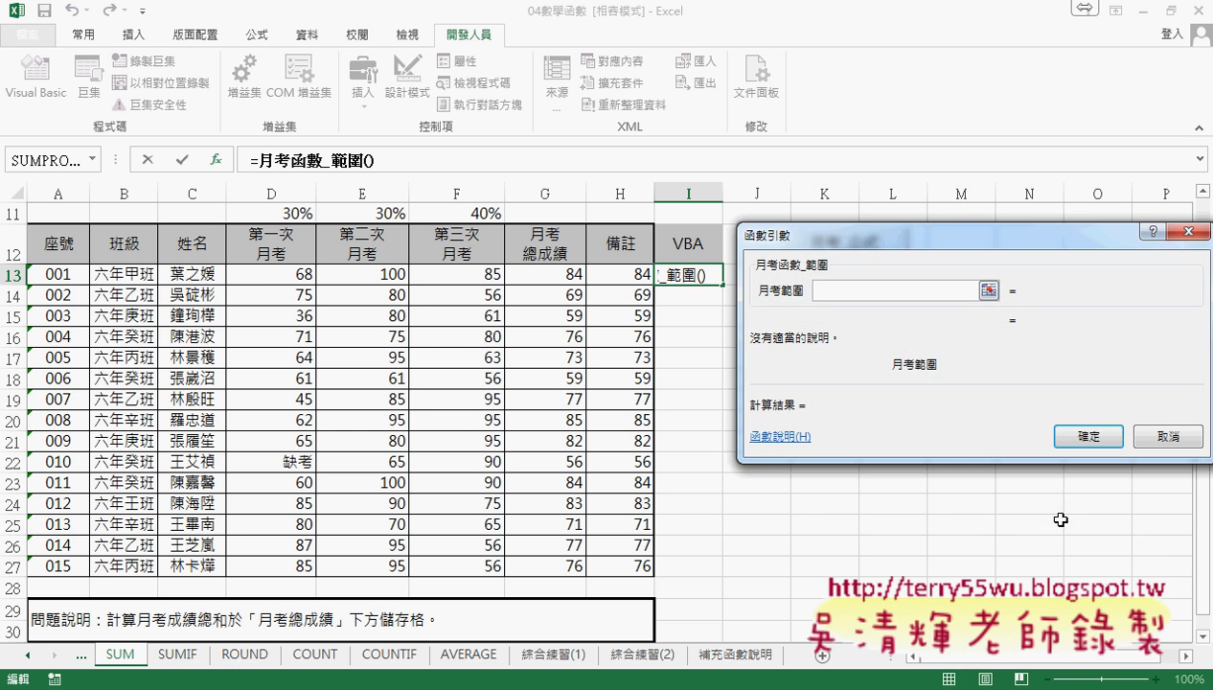
pyautogui.moveTo(302, 277); pyautogui.dragTo(470, 278)
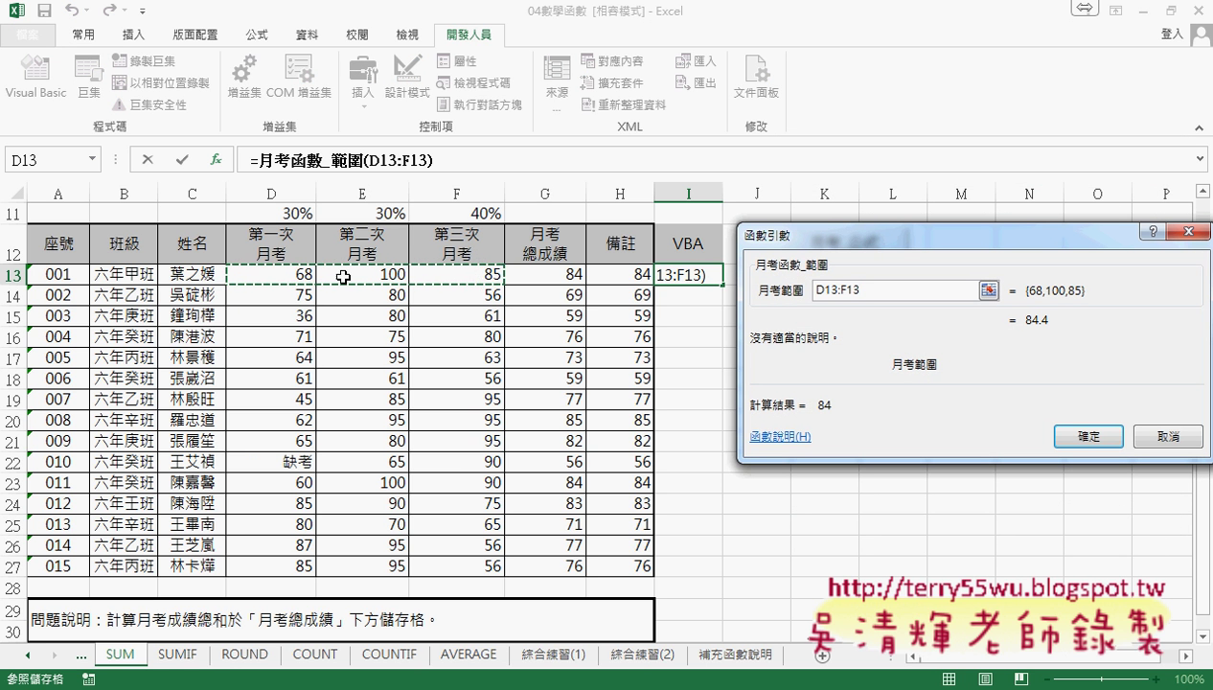
pyautogui.click(1089, 436)
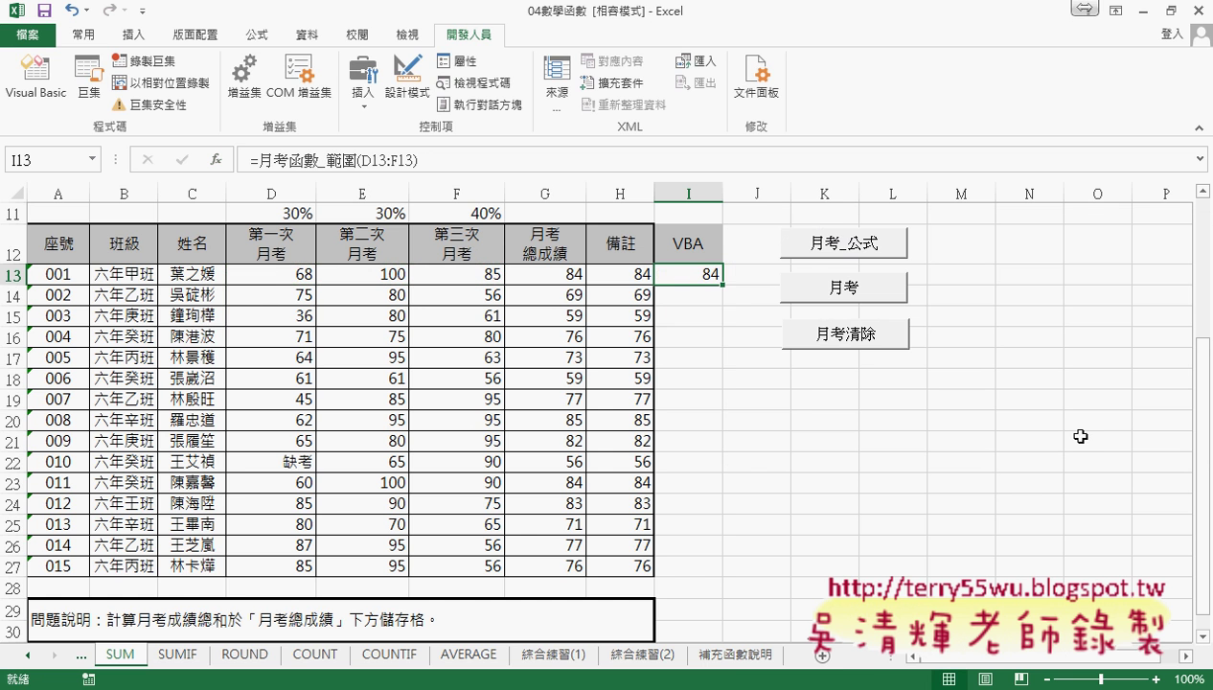
pyautogui.doubleClick(722, 287)
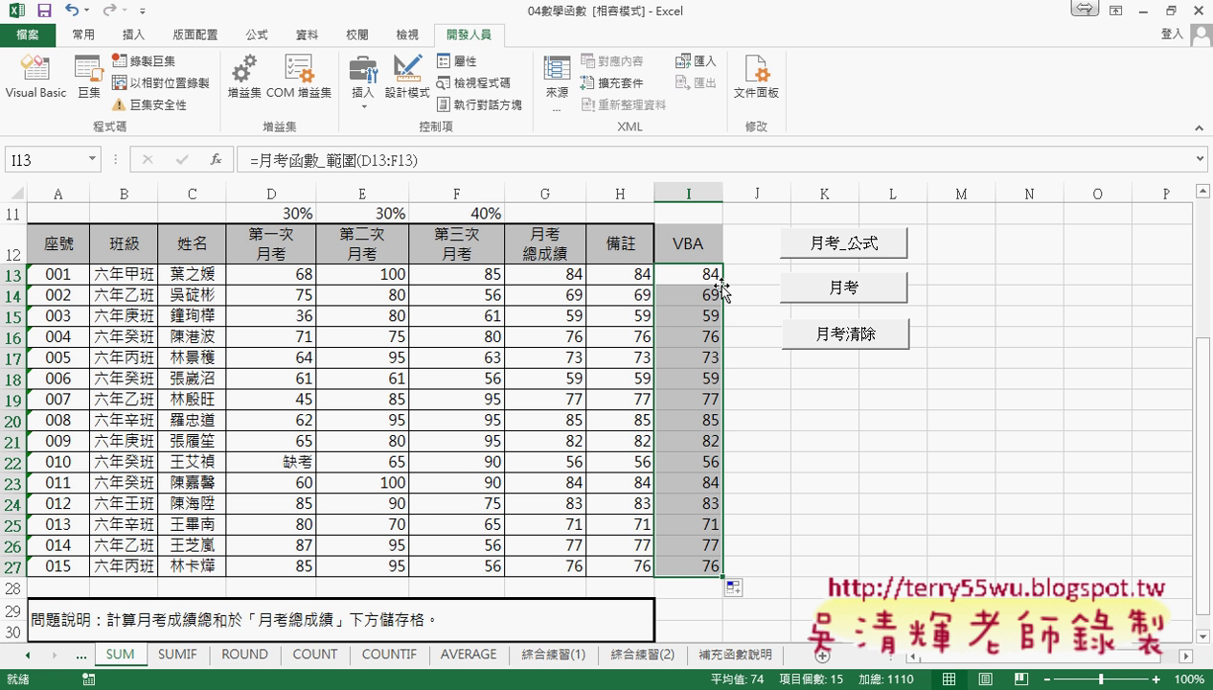
# Step: Check H13's SUMPRODUCT formula, then move to the SUMIF sheet
pyautogui.click(629, 275)
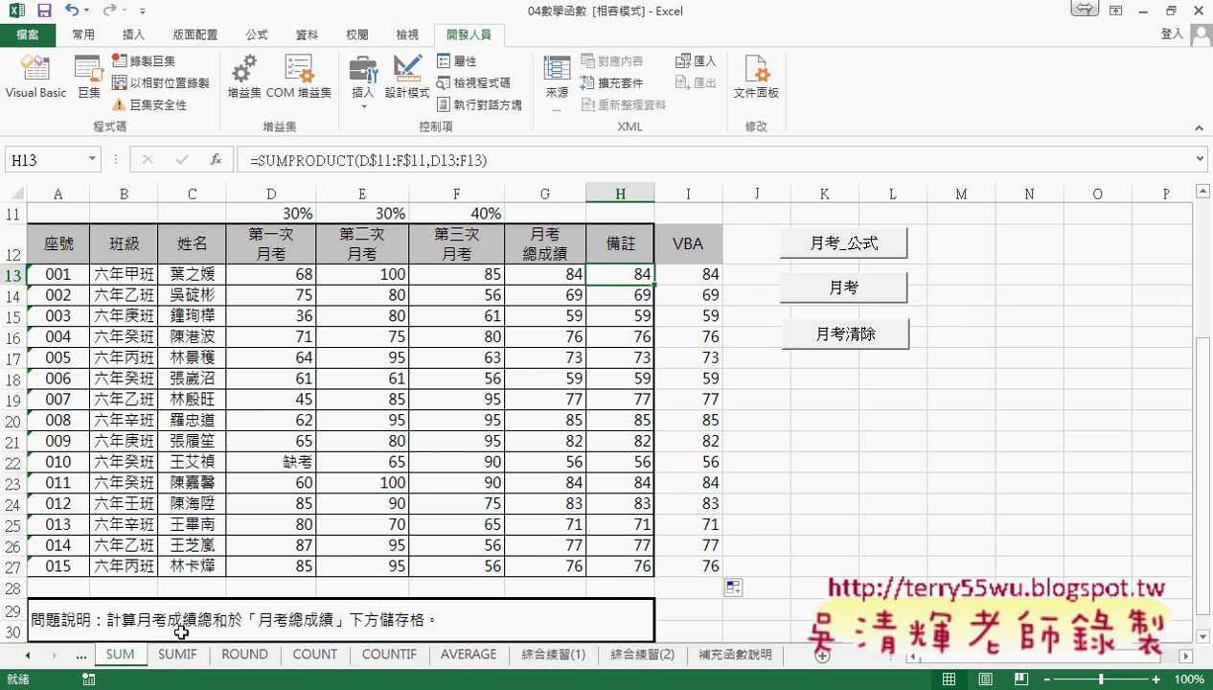
pyautogui.click(186, 655)
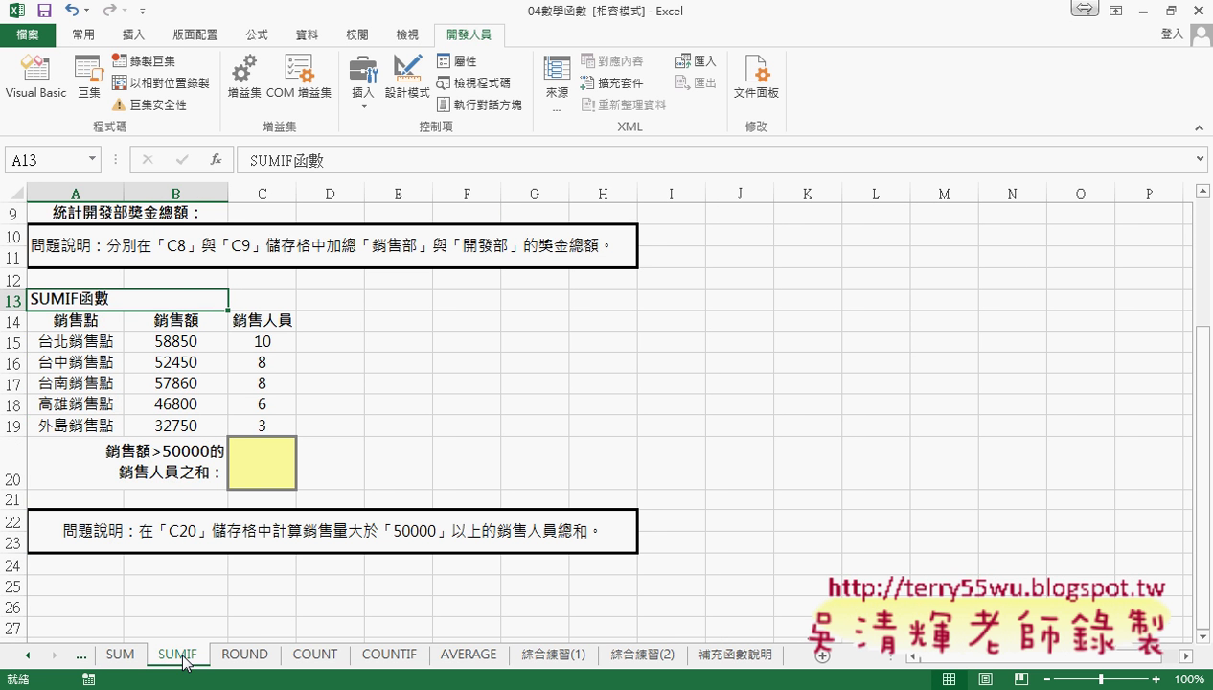